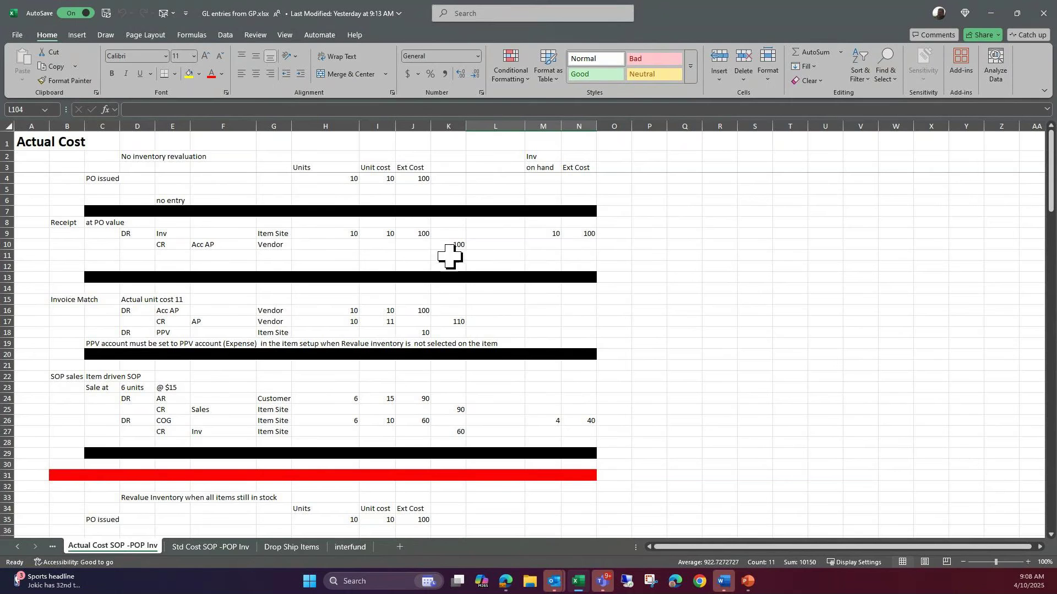
Examine the receipt and invoice match entries in the "No inventory revaluation" example of the Actual Cost sheet.
scroll(187, 323, "down", 1)
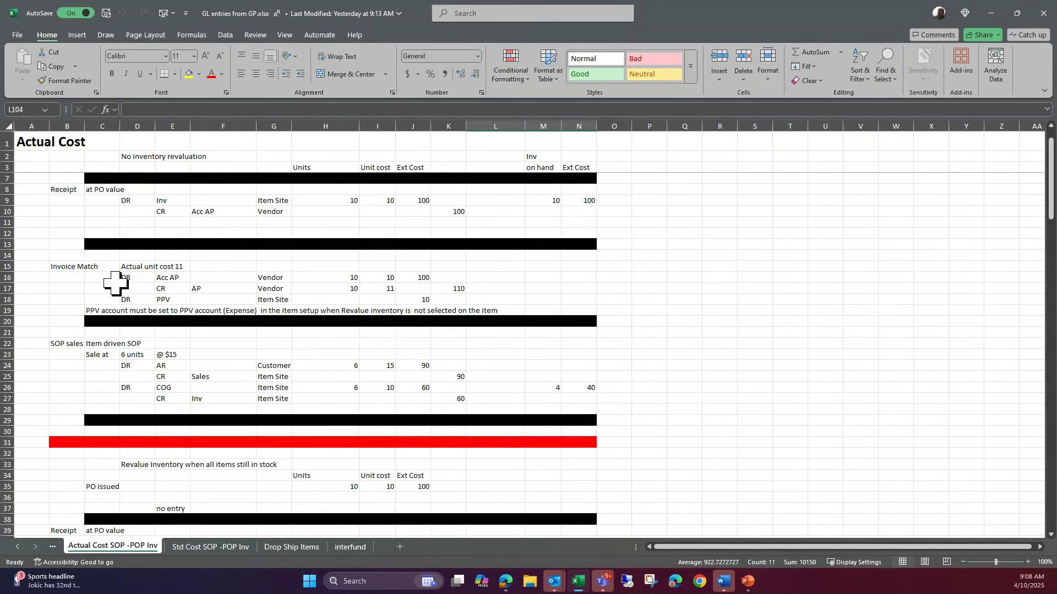
scroll(156, 278, "up", 1)
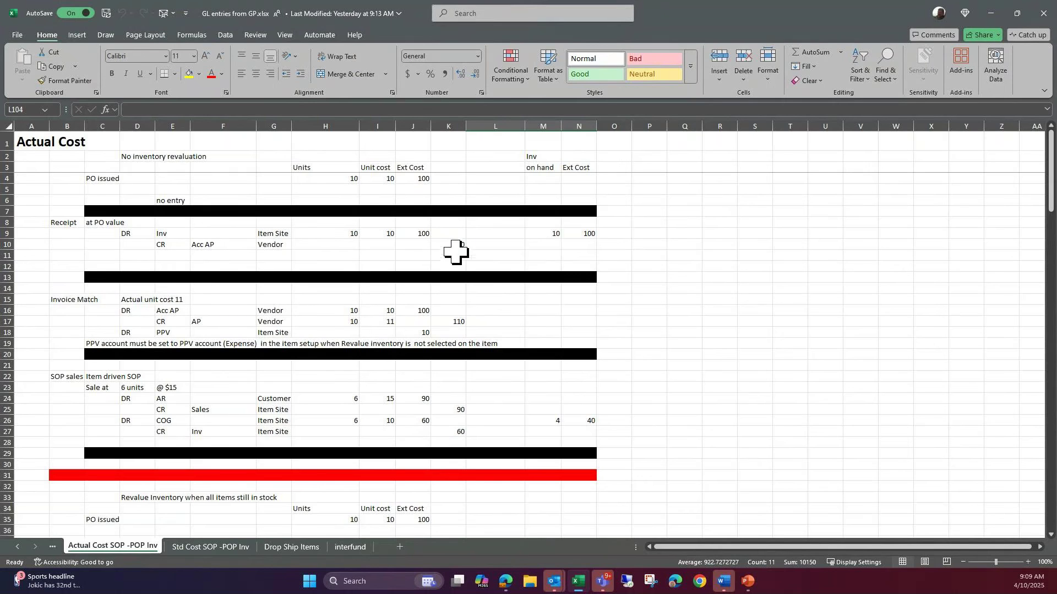
left_click(415, 312)
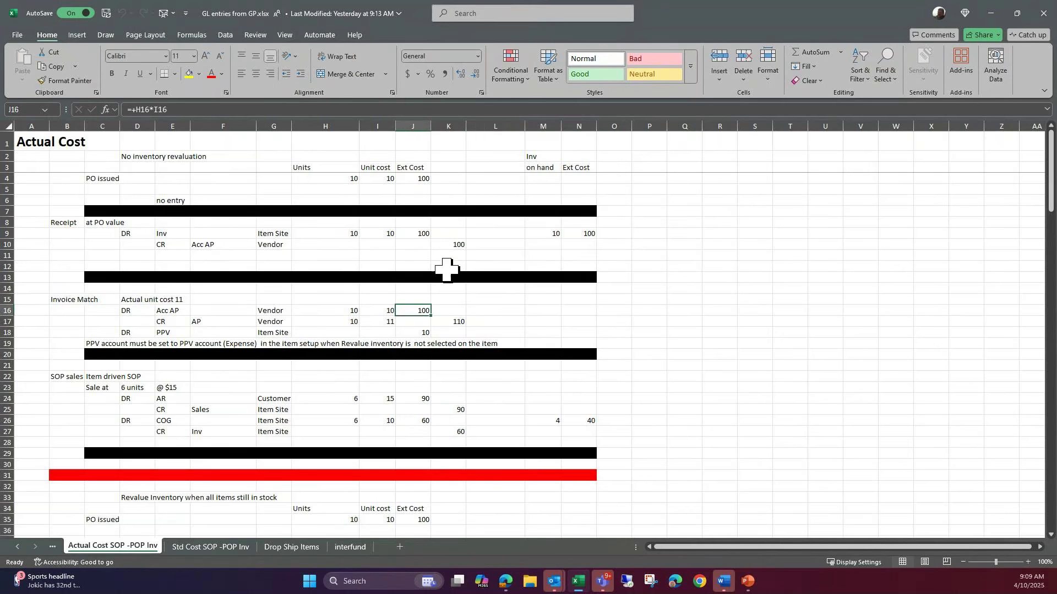
left_click(462, 242)
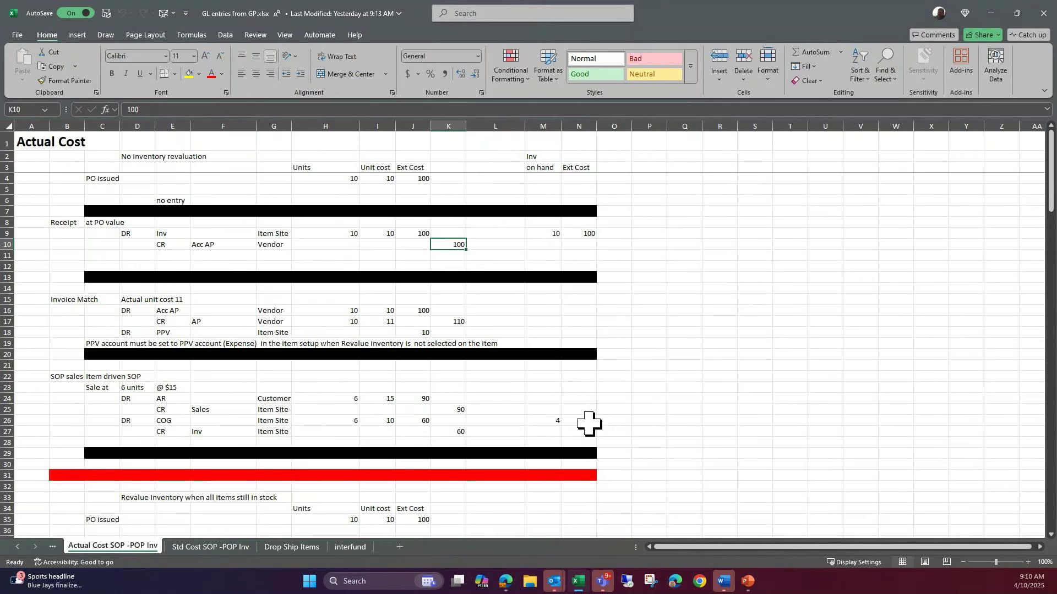
Examine the invoice match and SOP sales entries in the "Revalue Inventory when all items still in stock" example.
scroll(465, 404, "down", 5)
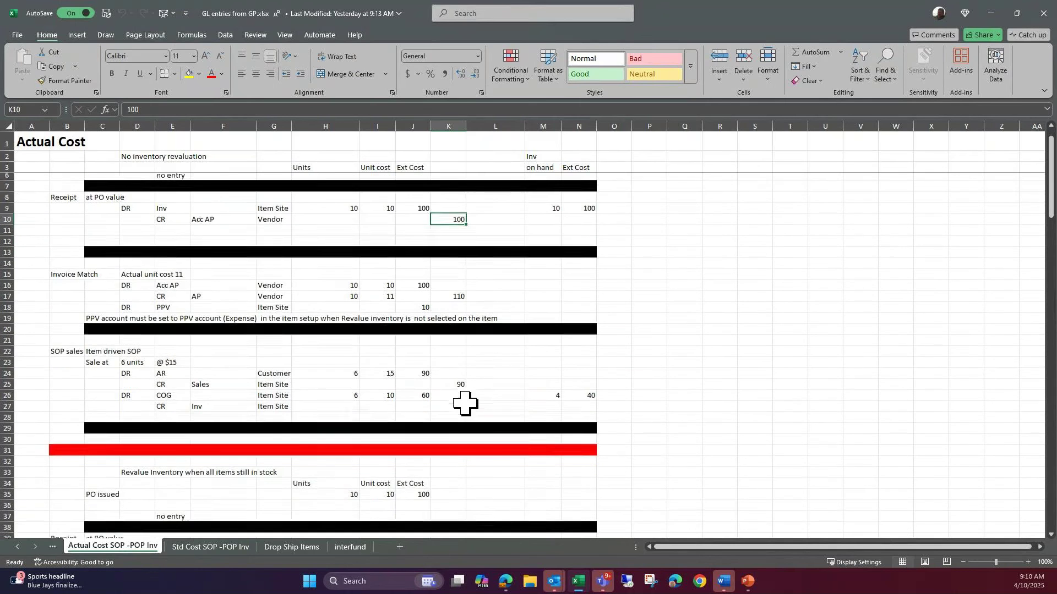
scroll(465, 403, "down", 4)
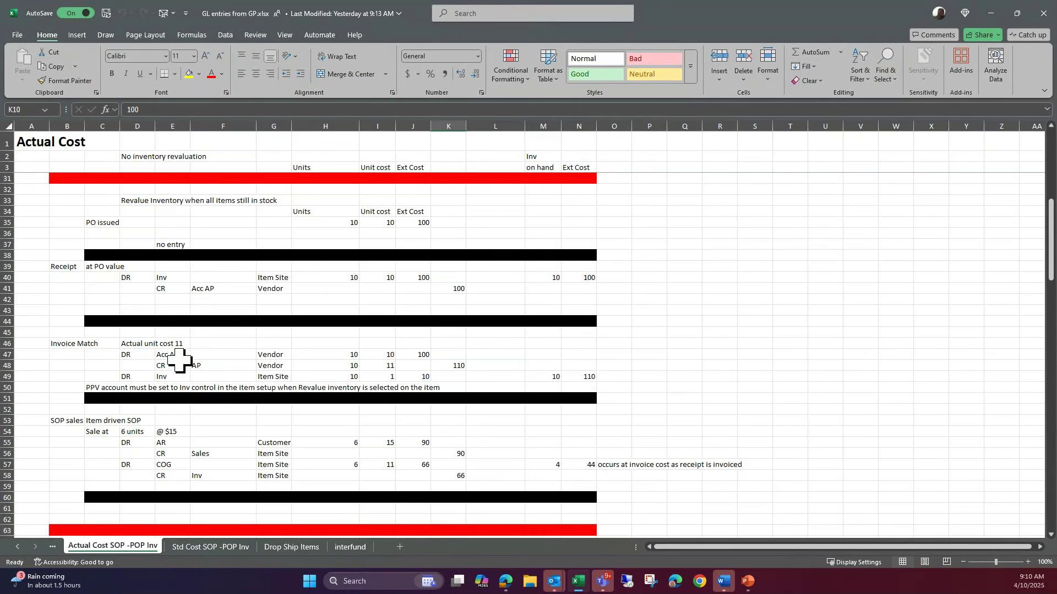
left_click_drag(99, 354, 98, 382)
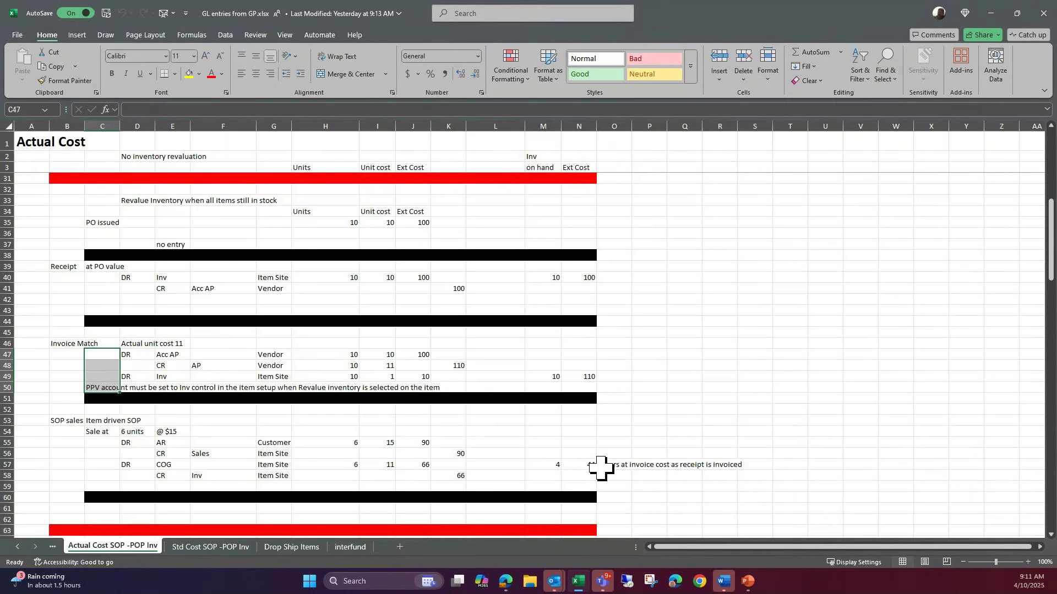
scroll(653, 407, "up", 2)
Examine the receipt, SOP sales and invoice match entries in the "Revalue Inventory when NOT all is still in stock" example.
scroll(654, 407, "down", 12)
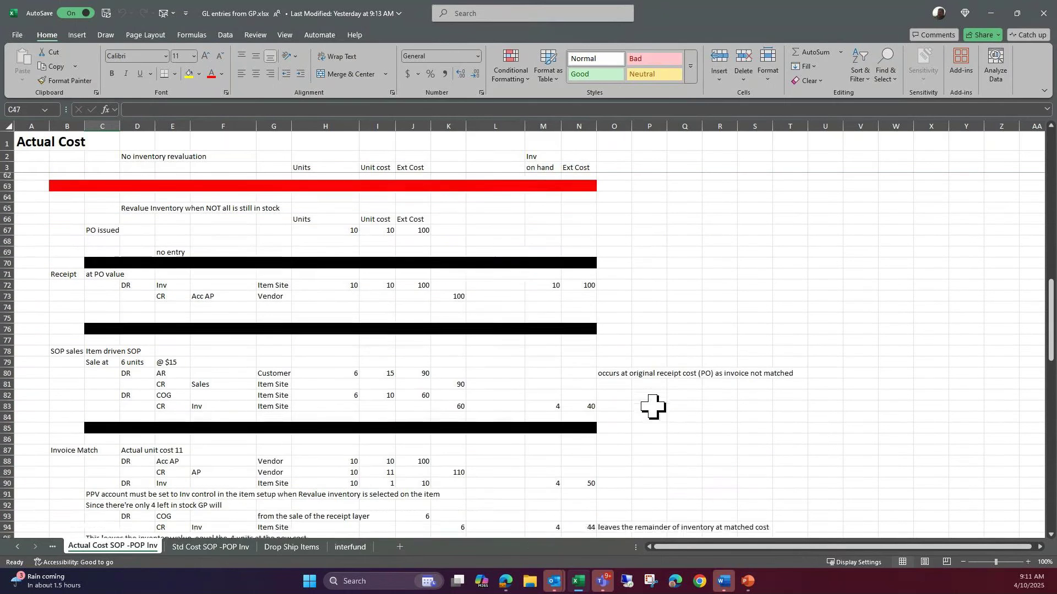
scroll(653, 407, "down", 1)
scroll(231, 264, "up", 1)
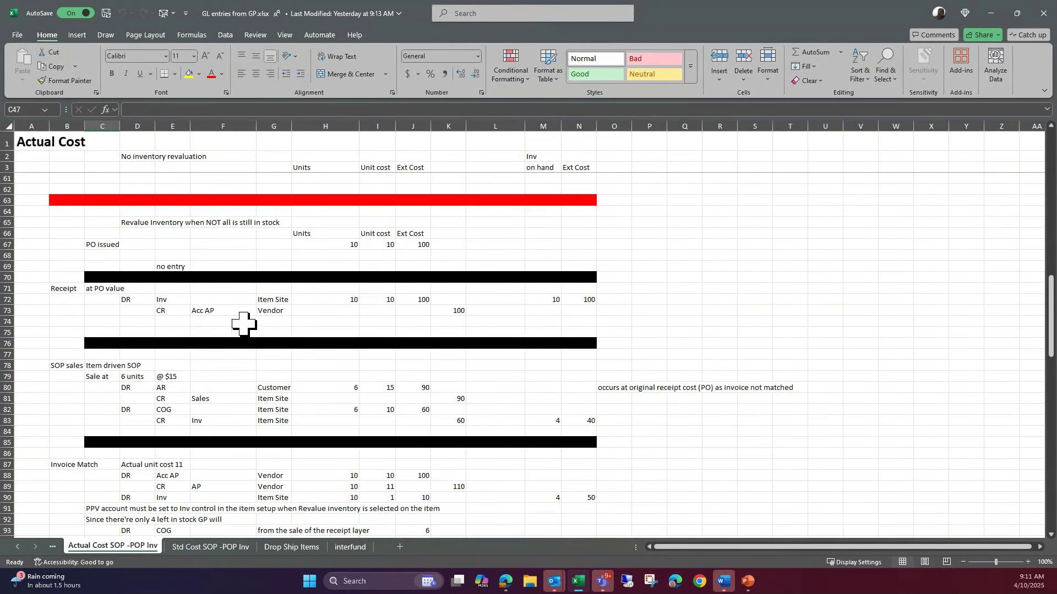
left_click(459, 313)
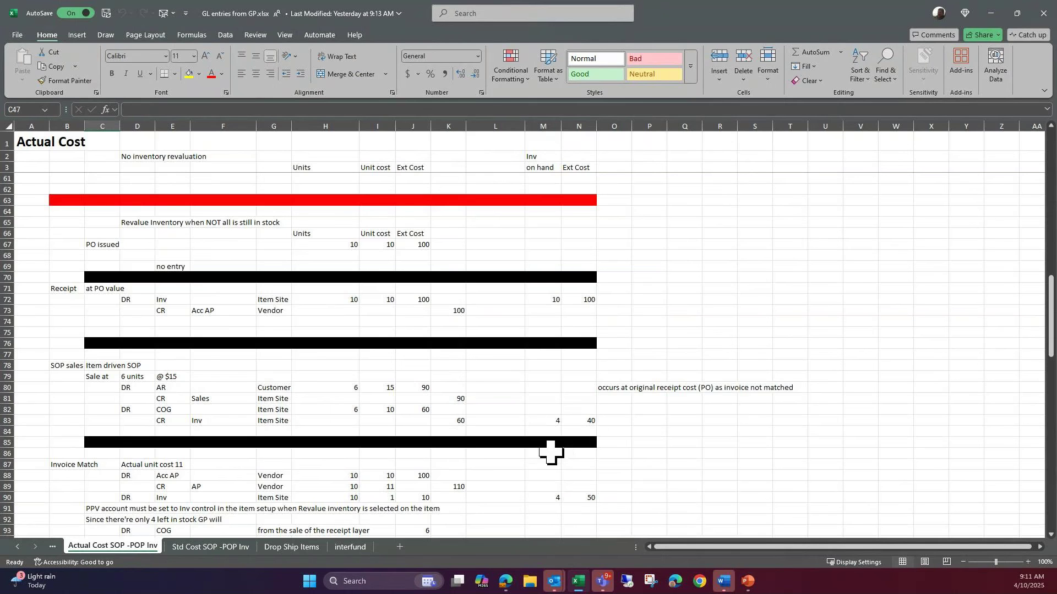
scroll(550, 452, "down", 3)
scroll(550, 453, "down", 2)
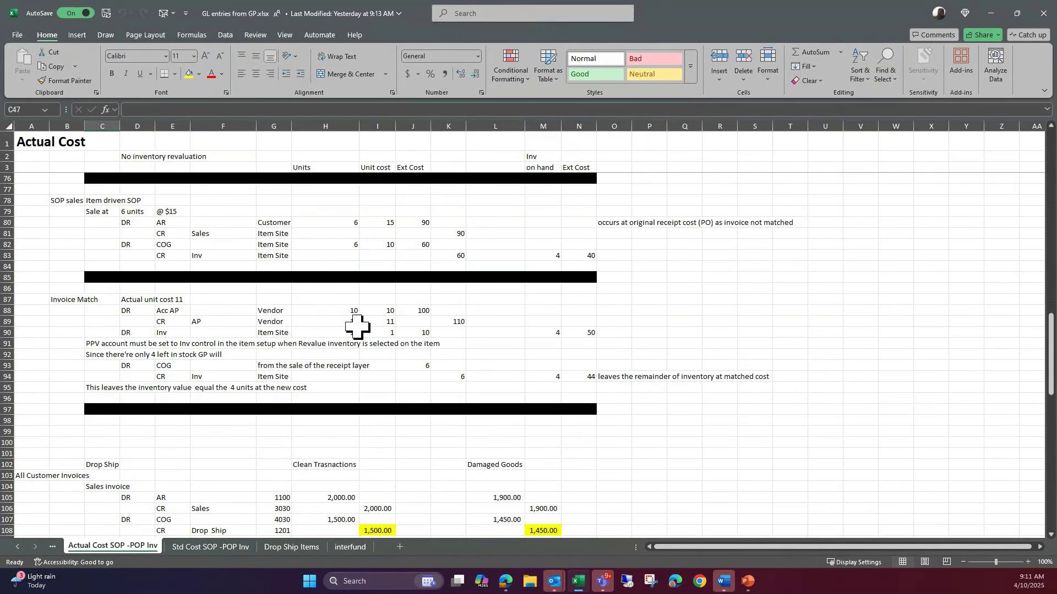
left_click(391, 321)
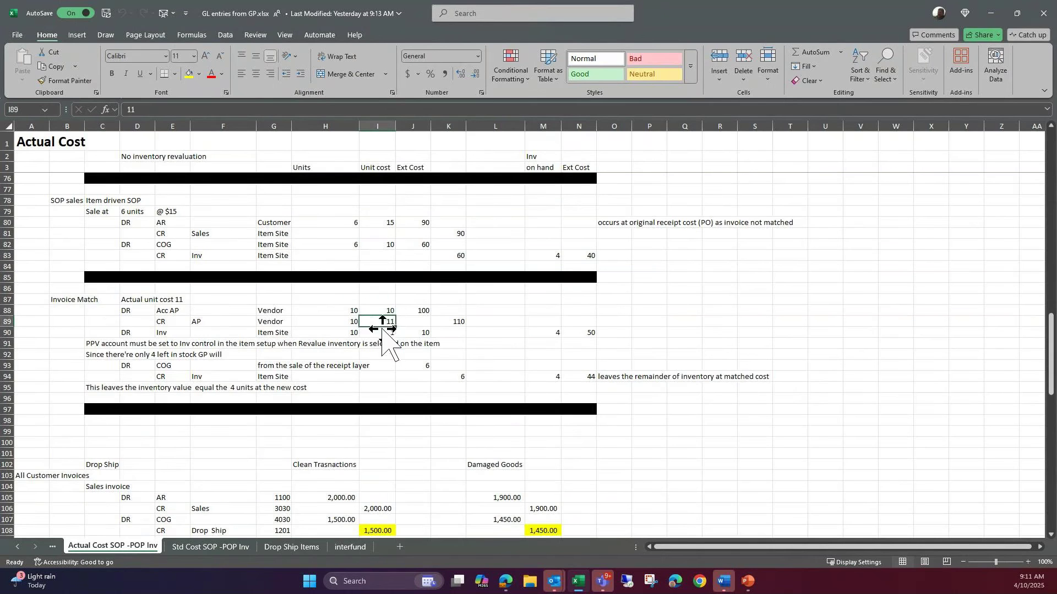
left_click(403, 333)
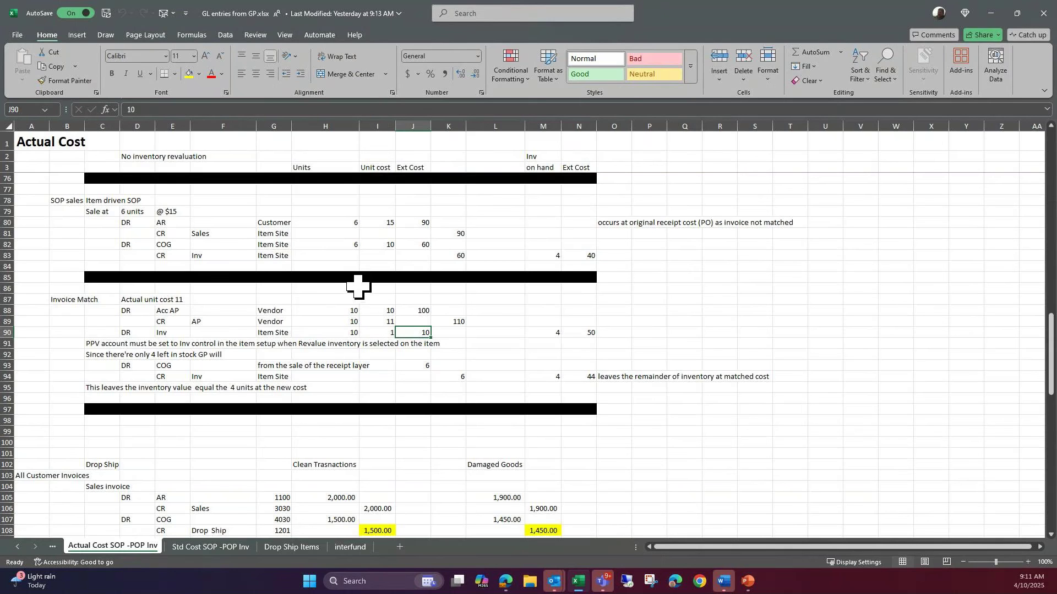
left_click(577, 333)
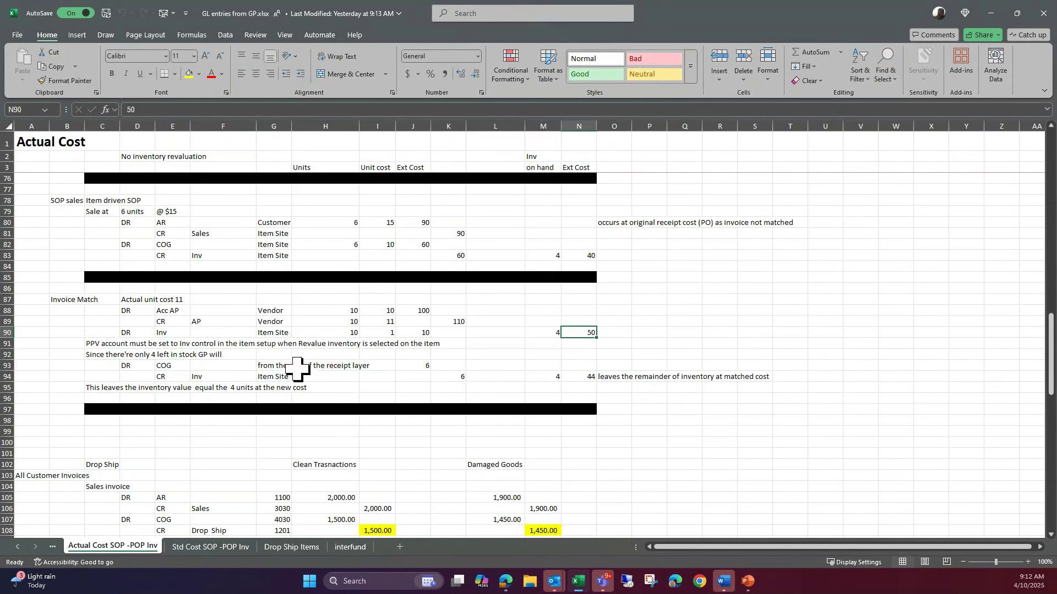
left_click_drag(165, 244, 279, 252)
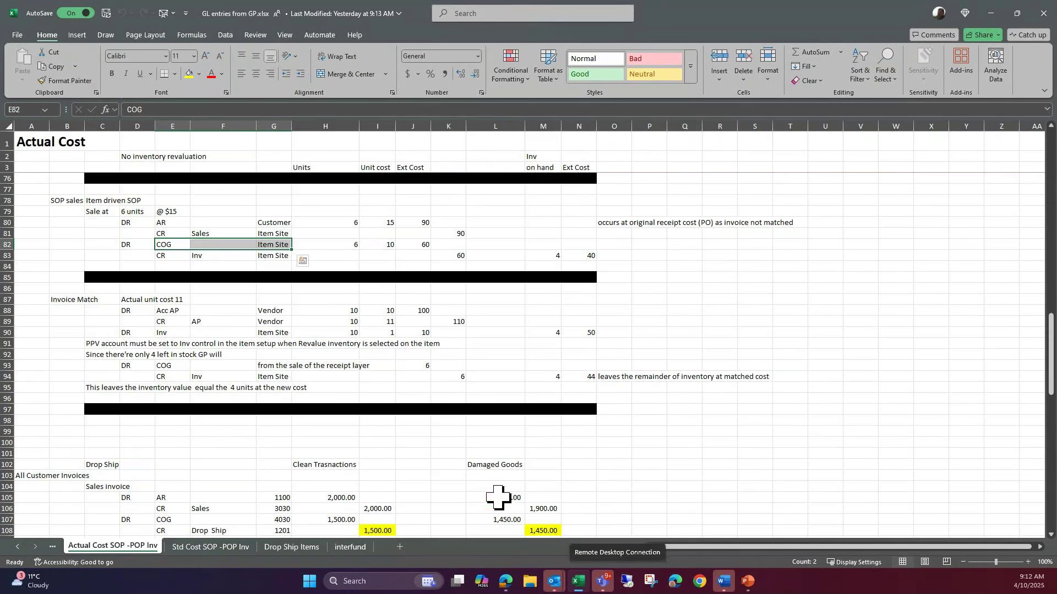
scroll(496, 499, "up", 1)
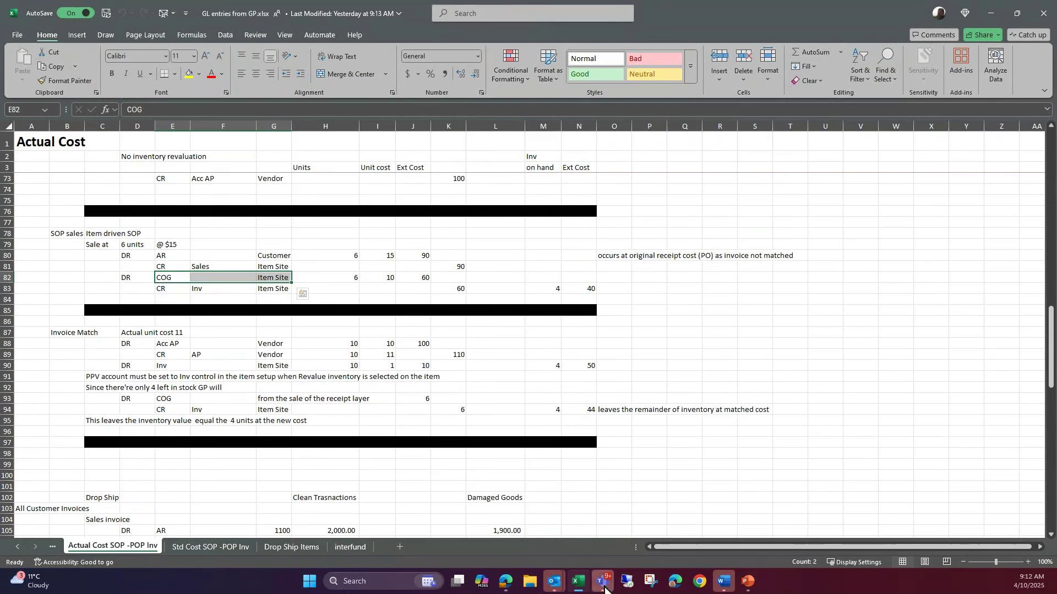
Switch to Remote Desktop Connection, open the recent GPDemoAAFullScreen.rdp session and show it in full screen.
right_click(631, 588)
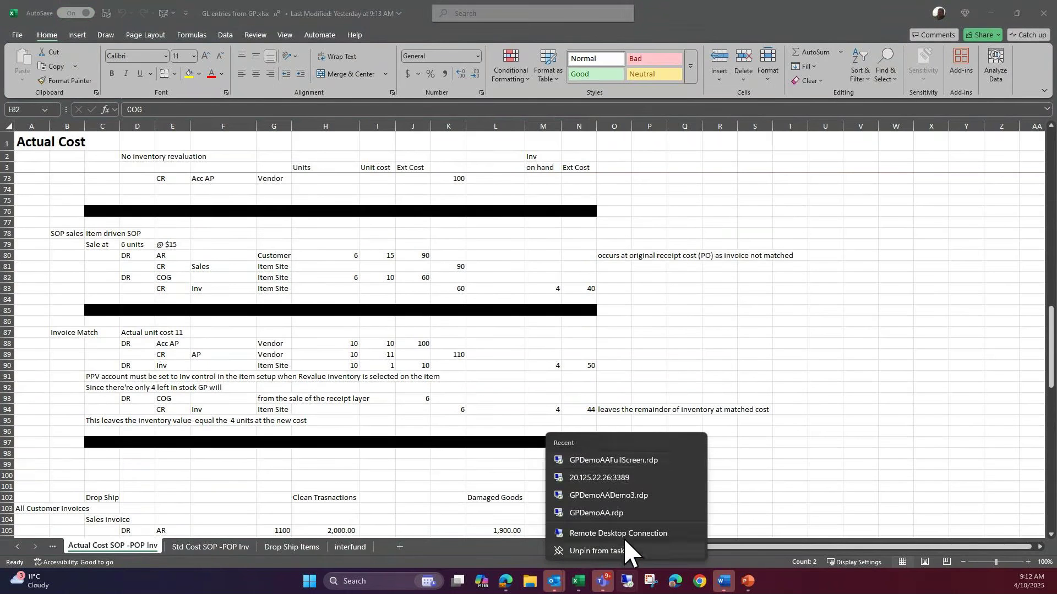
left_click(608, 464)
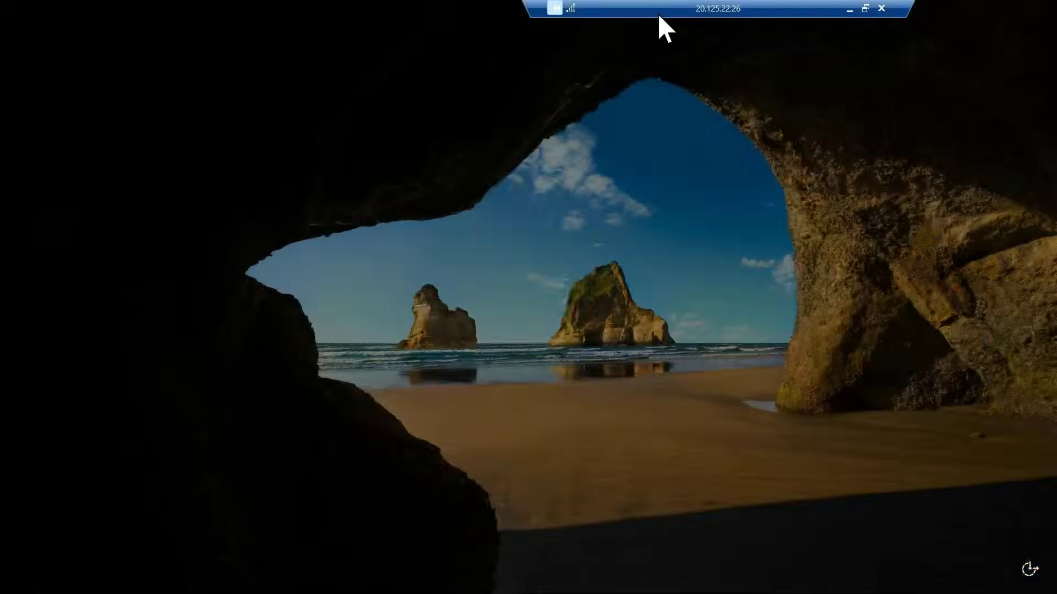
double_click(574, 13)
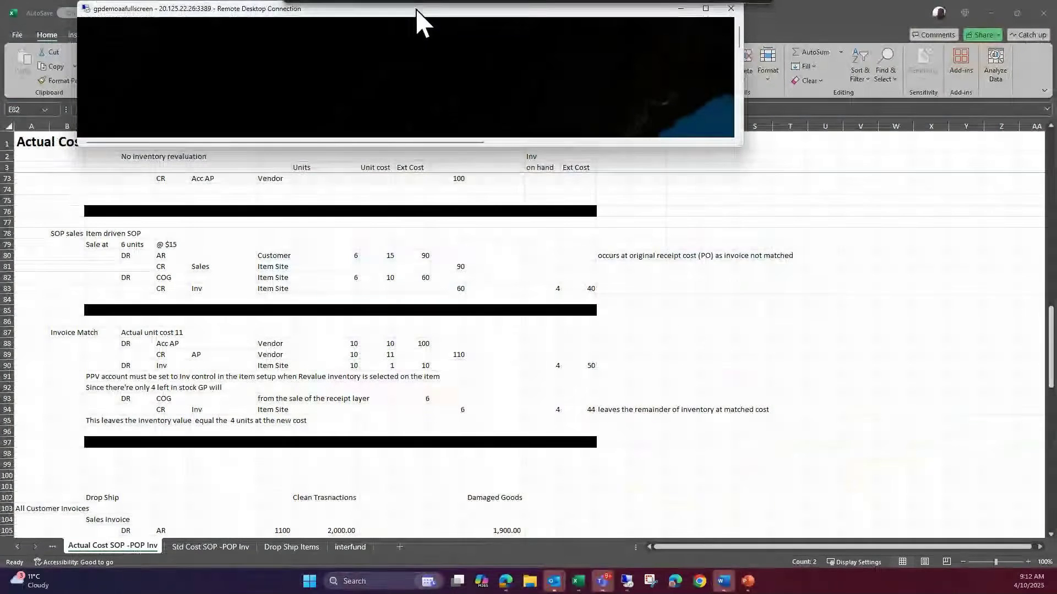
double_click(415, 12)
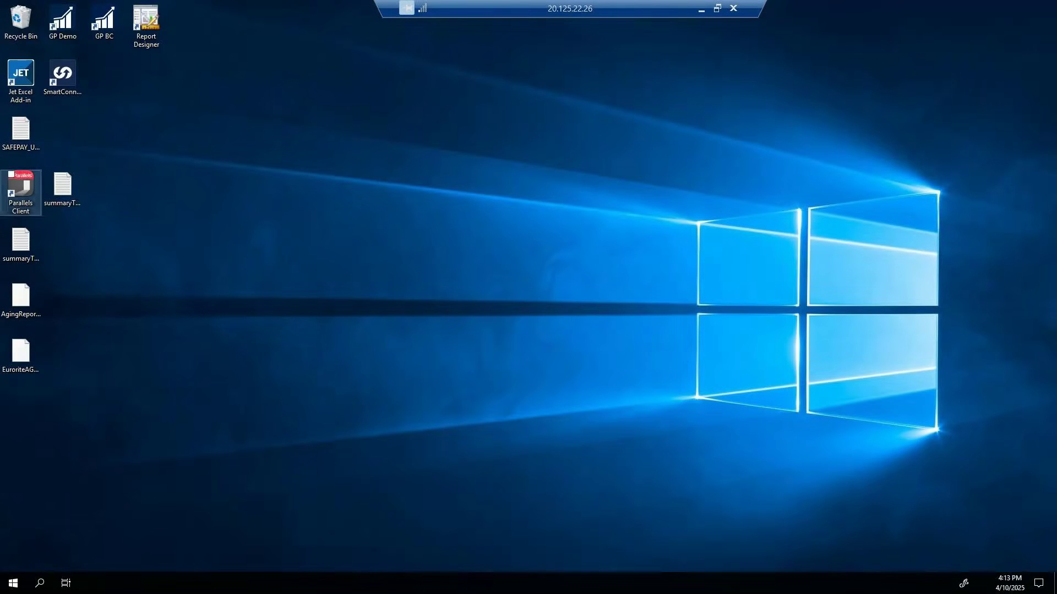
Launch GP Demo, sign in to Microsoft Dynamics GP with the account password, and acknowledge the sample company notice.
left_click(67, 25)
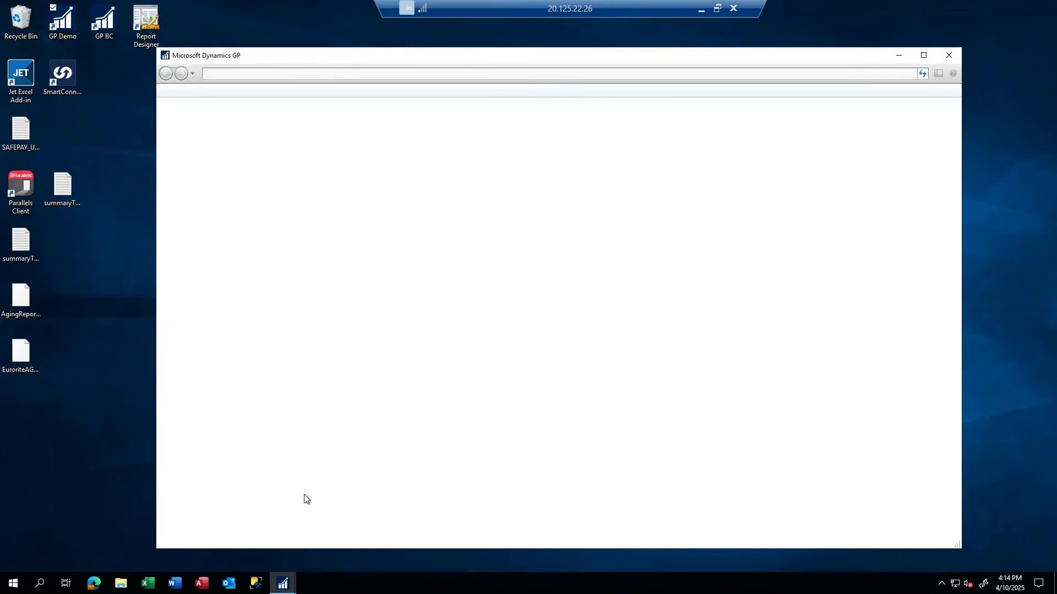
mouse_move(286, 585)
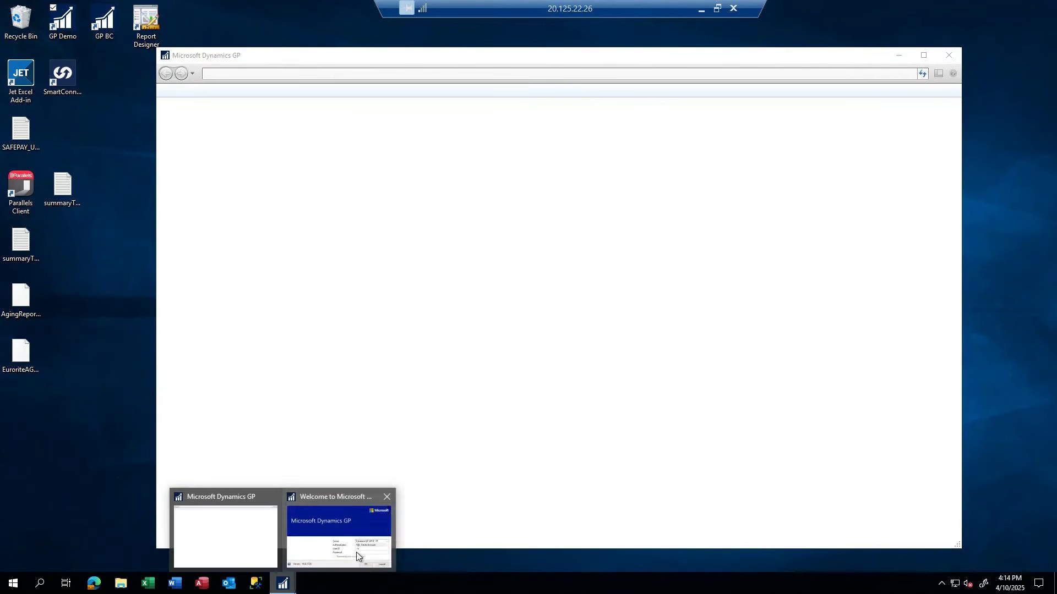
left_click(389, 509)
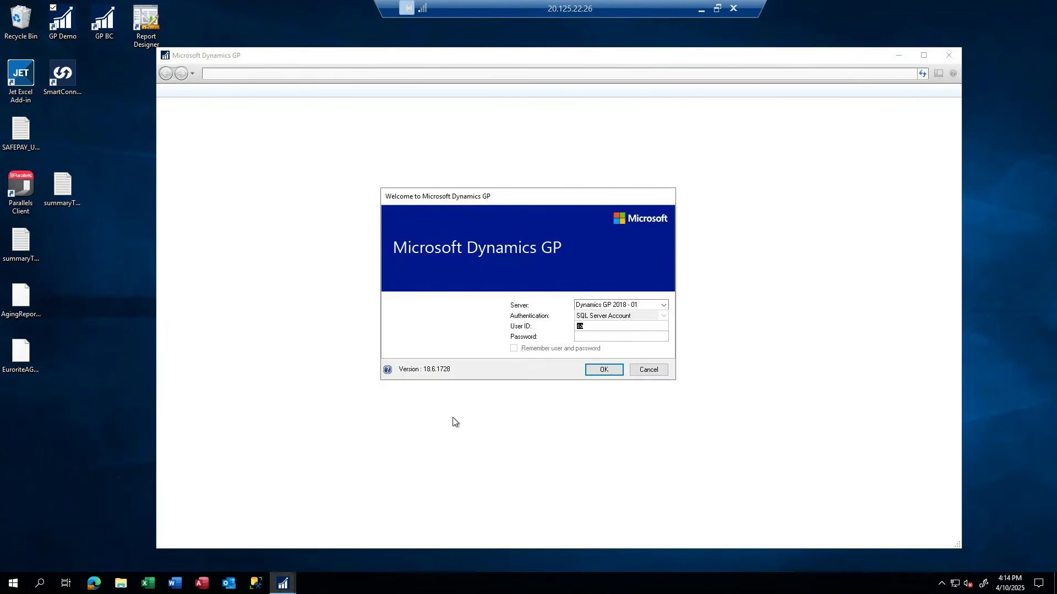
key("Tab")
type("**********")
key("Return")
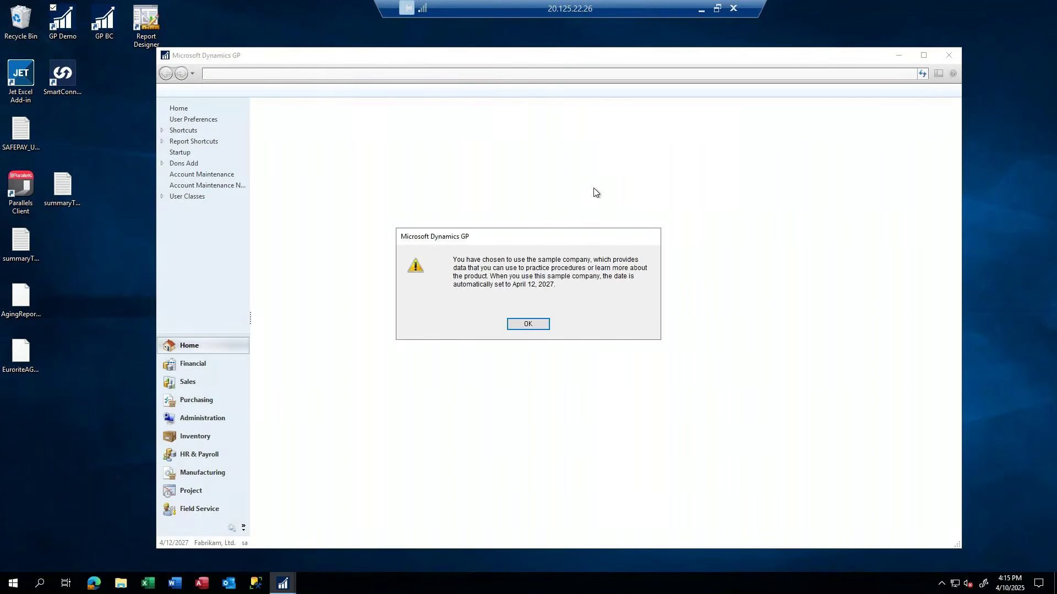
left_click(529, 323)
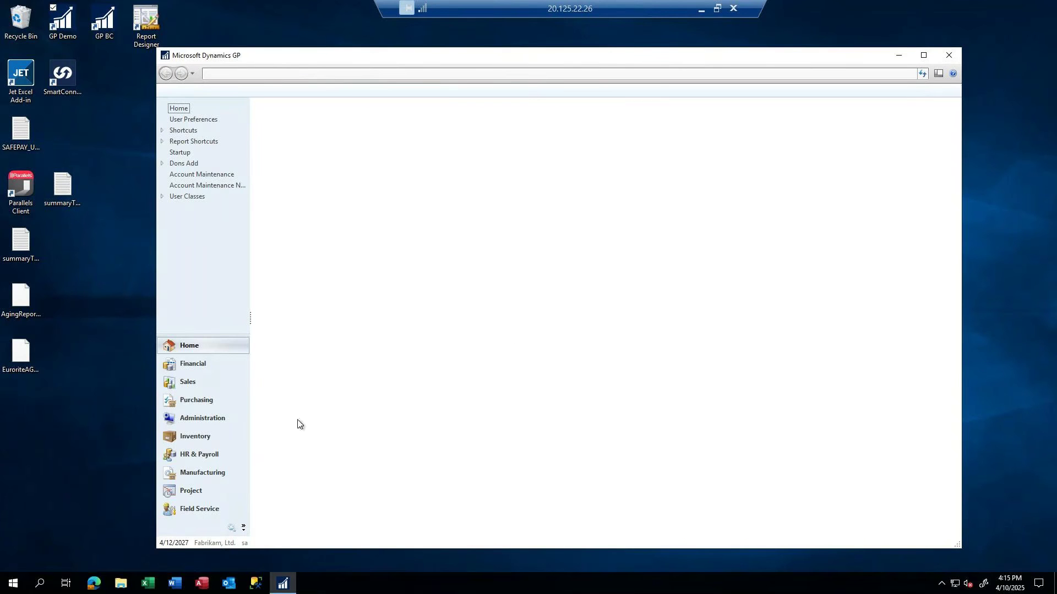
Open the Sales Order Processing Setup window from the Sales area's setup pages.
left_click(187, 386)
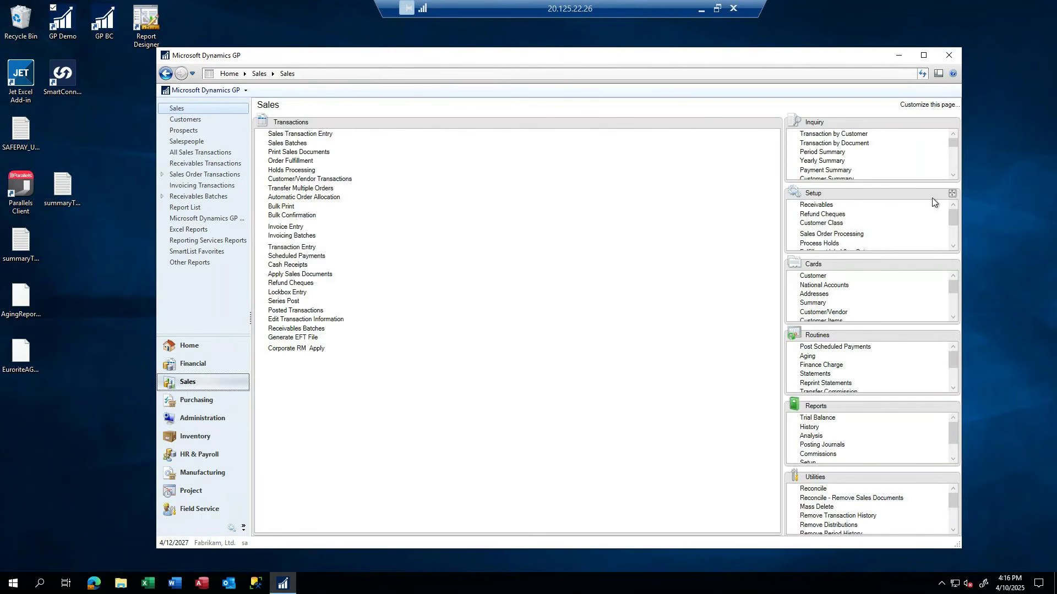
left_click(952, 194)
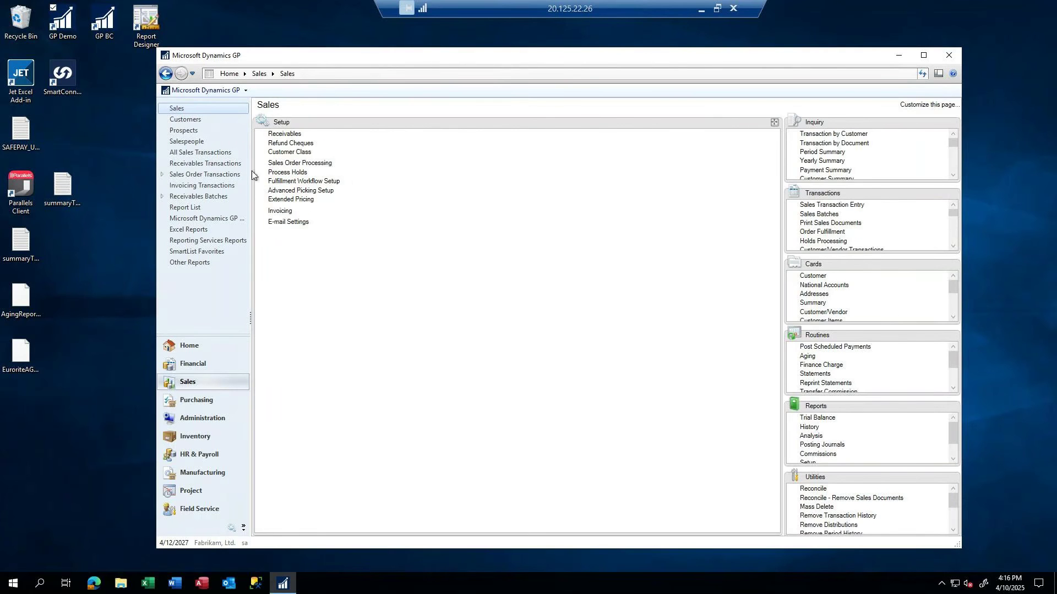
left_click(285, 164)
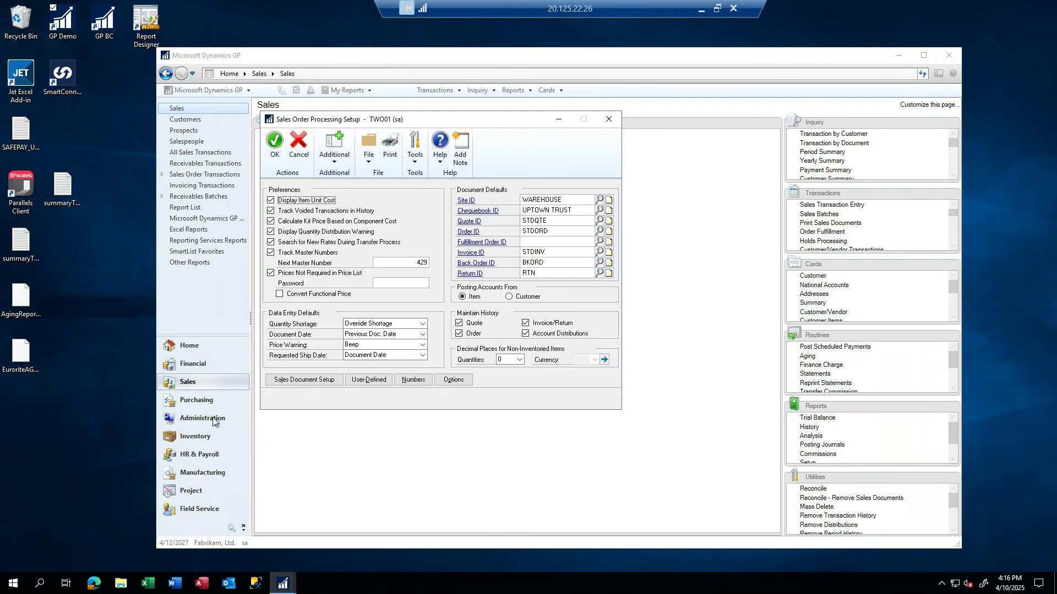
Review the fulfillment order/invoice setup for type STDINV and the Sales Order Processing Setup Options, closing both windows.
left_click(309, 383)
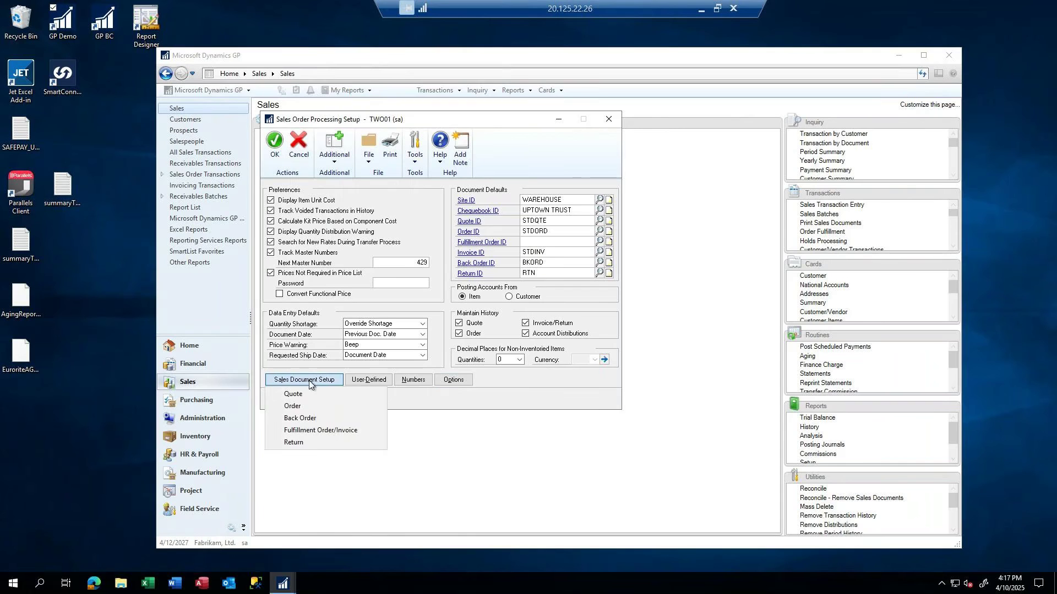
left_click(326, 429)
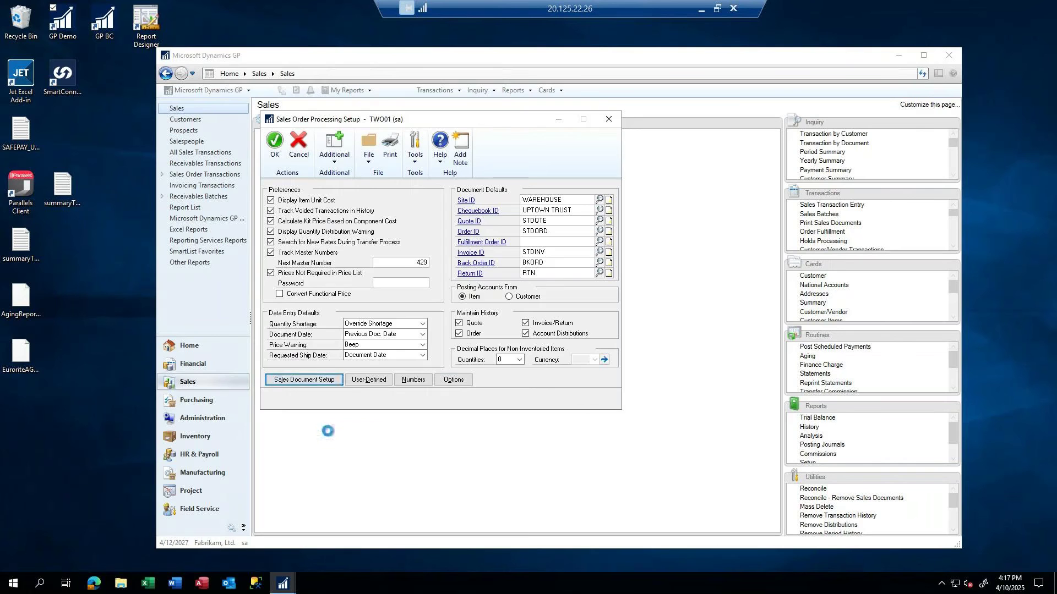
left_click(493, 223)
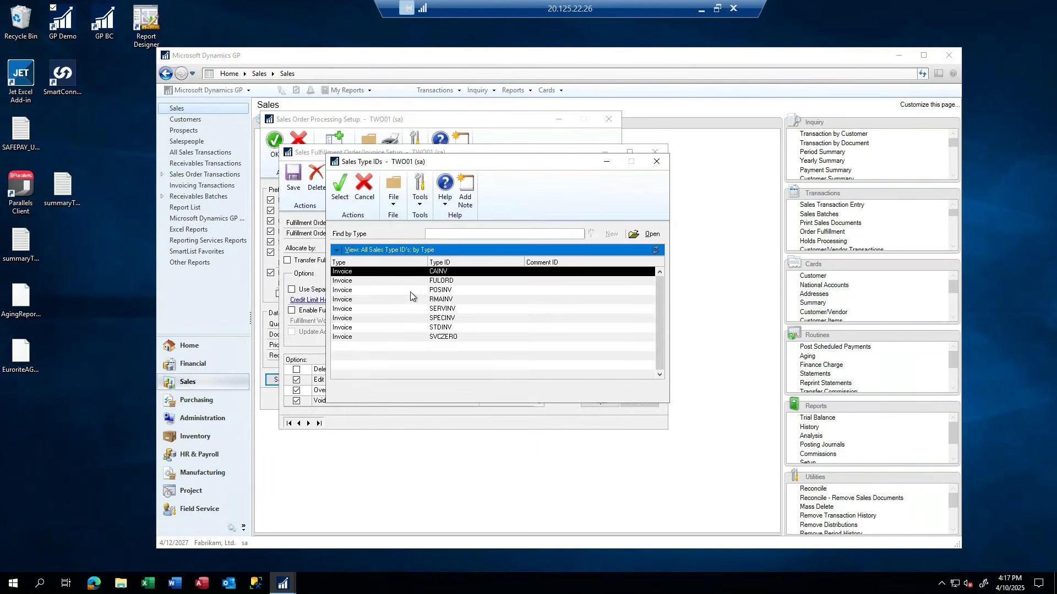
double_click(343, 328)
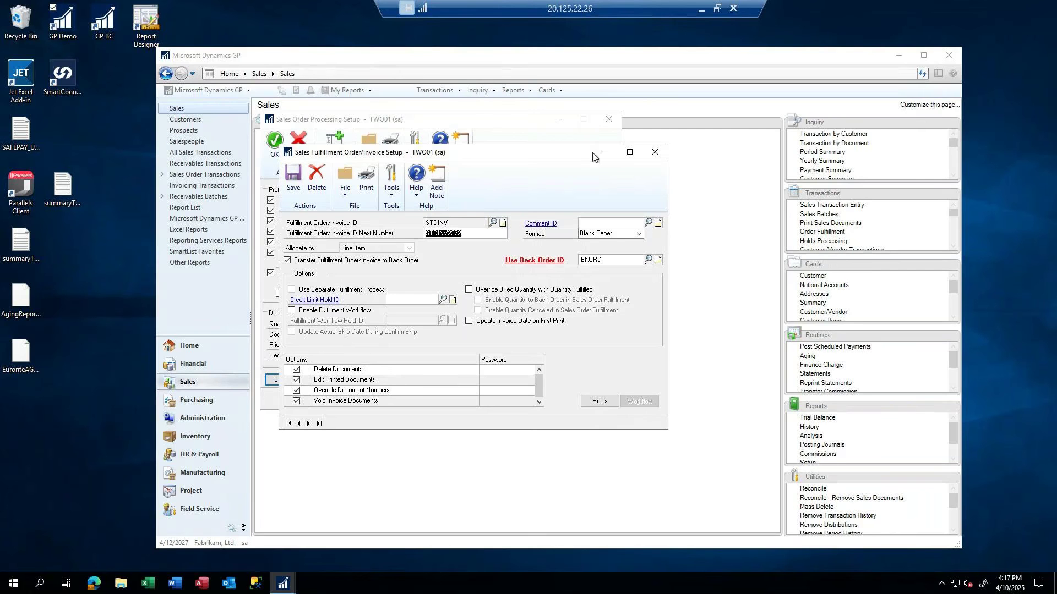
left_click(655, 153)
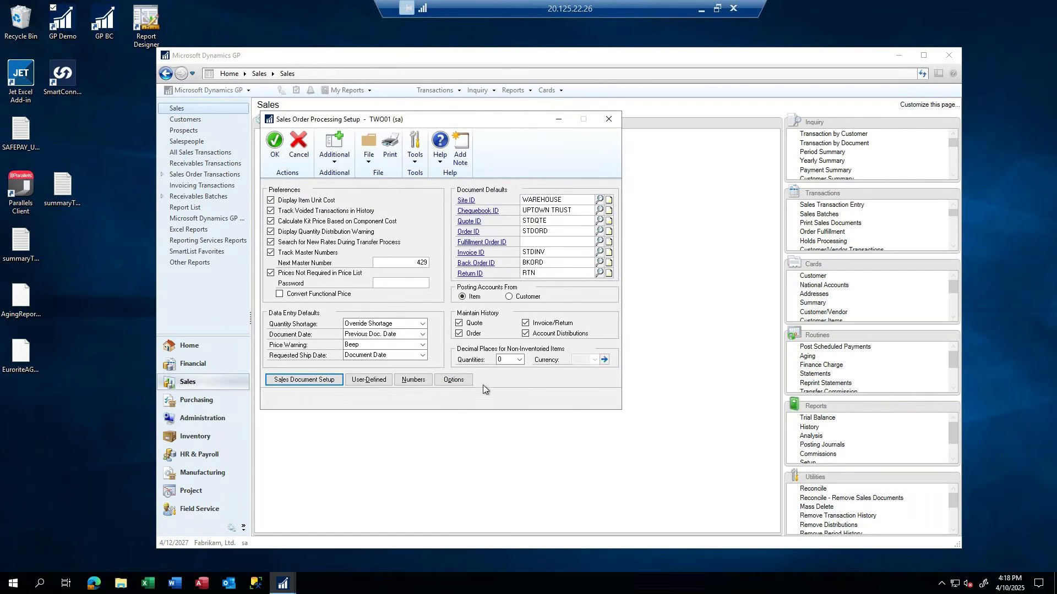
left_click(450, 381)
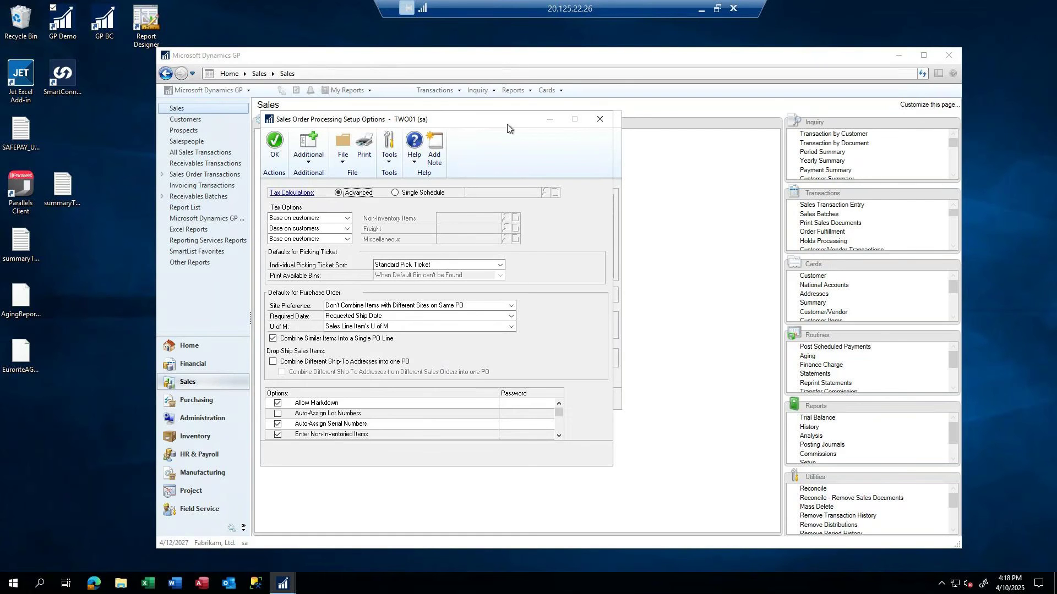
left_click(601, 120)
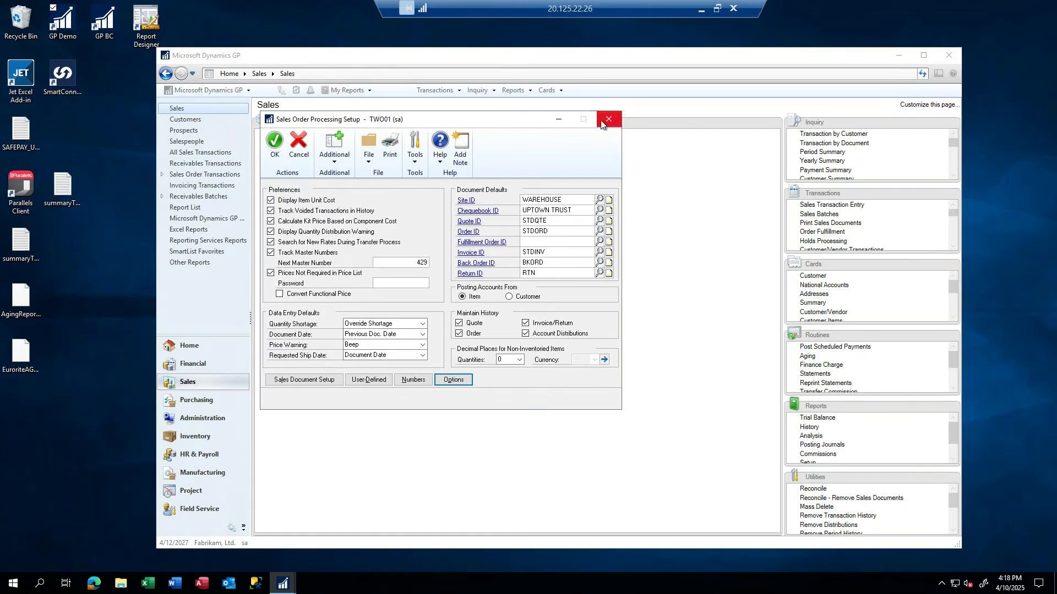
Review the Sales Document Numbers Setup, accepting it and closing the Sales Order Processing Setup.
left_click(412, 381)
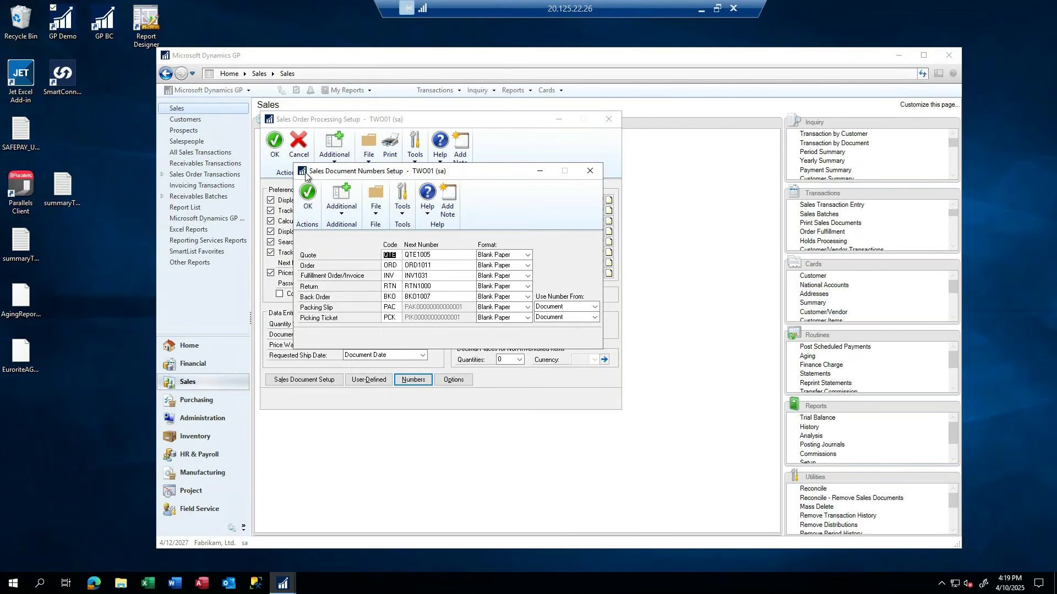
left_click(310, 192)
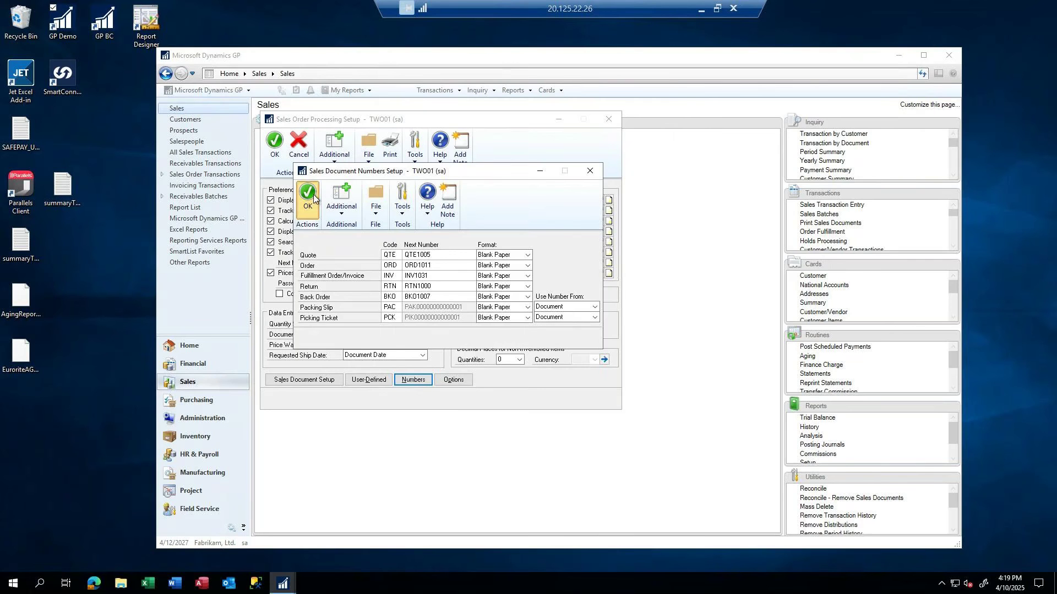
left_click(270, 156)
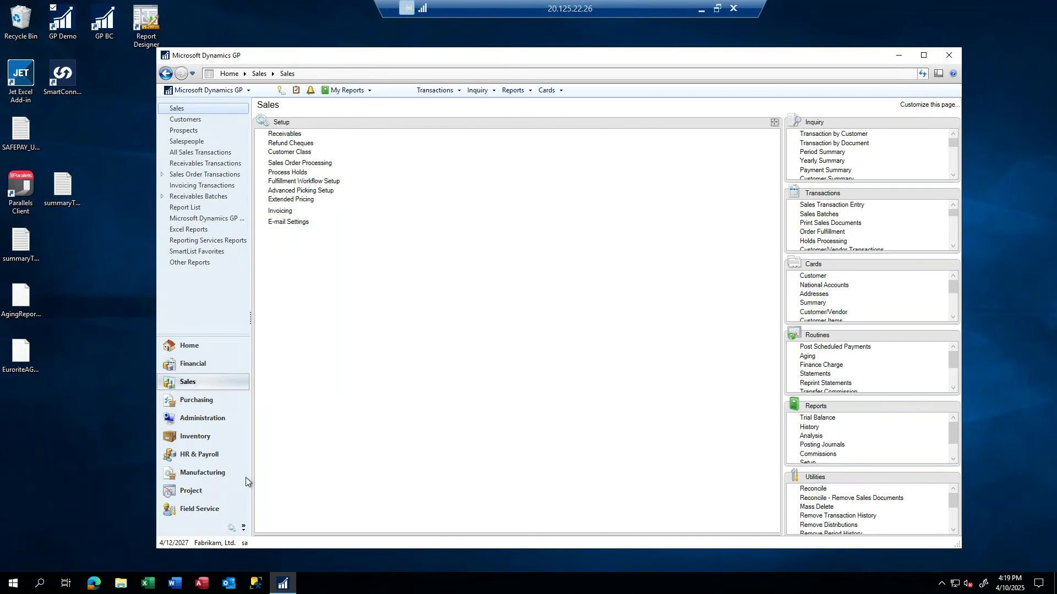
Open Purchase Order Processing Setup from the Purchasing area and shorten the requisitions' next number to REQ000001.
left_click(204, 402)
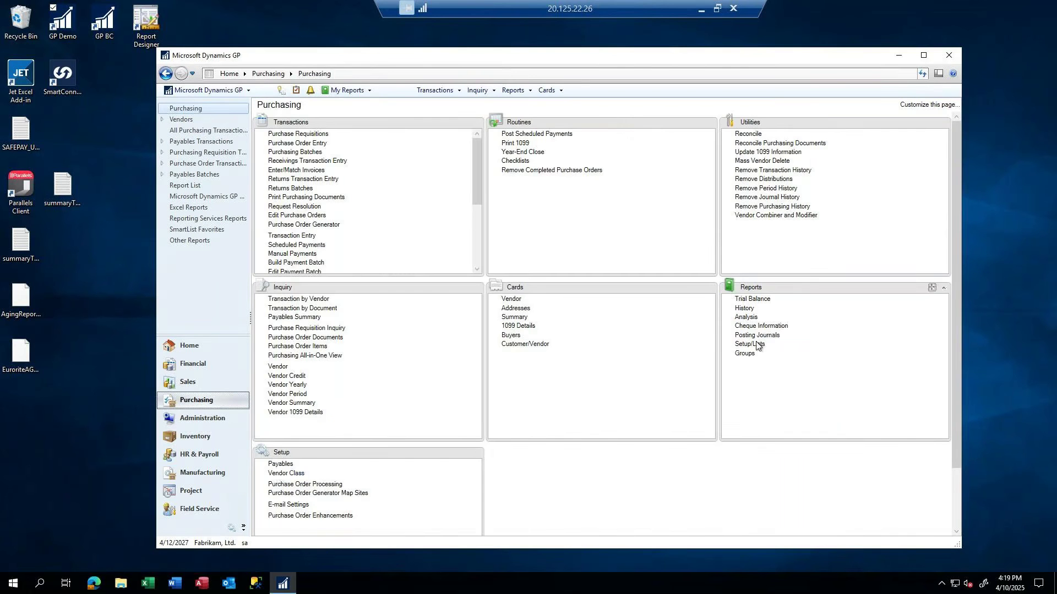
left_click(304, 487)
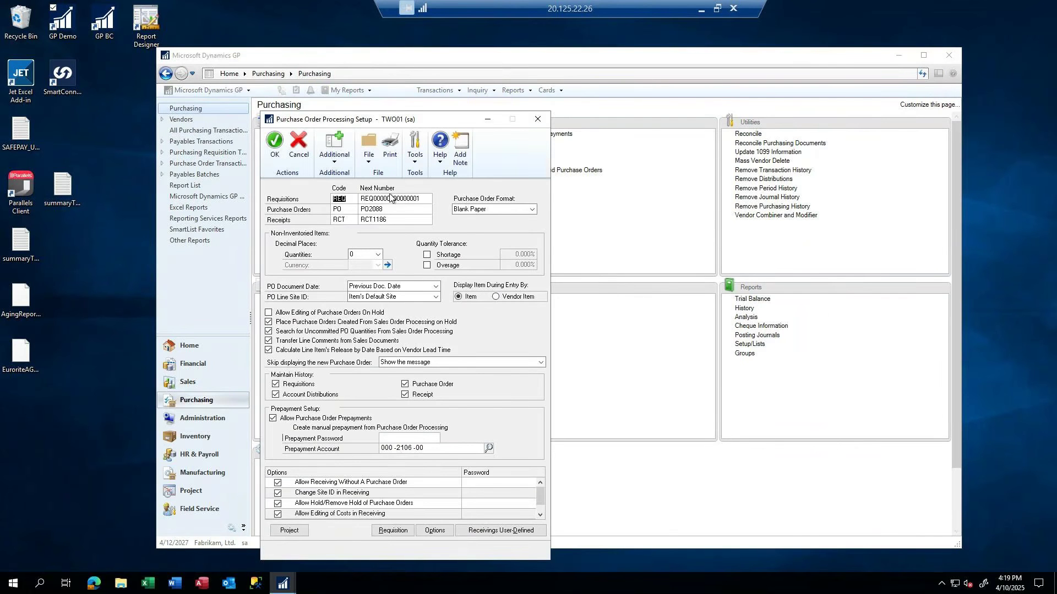
left_click(399, 198)
left_click(400, 199)
key("BackSpace")
key("BackSpace")
key("BackSpace")
key("BackSpace")
key("BackSpace")
key("BackSpace")
key("BackSpace")
key("BackSpace")
key("BackSpace")
key("BackSpace")
key("Tab")
Review the Purchase Order Processing Setup Options, accept both setup windows, and close the stray Purchase Order Entry window.
left_click(435, 531)
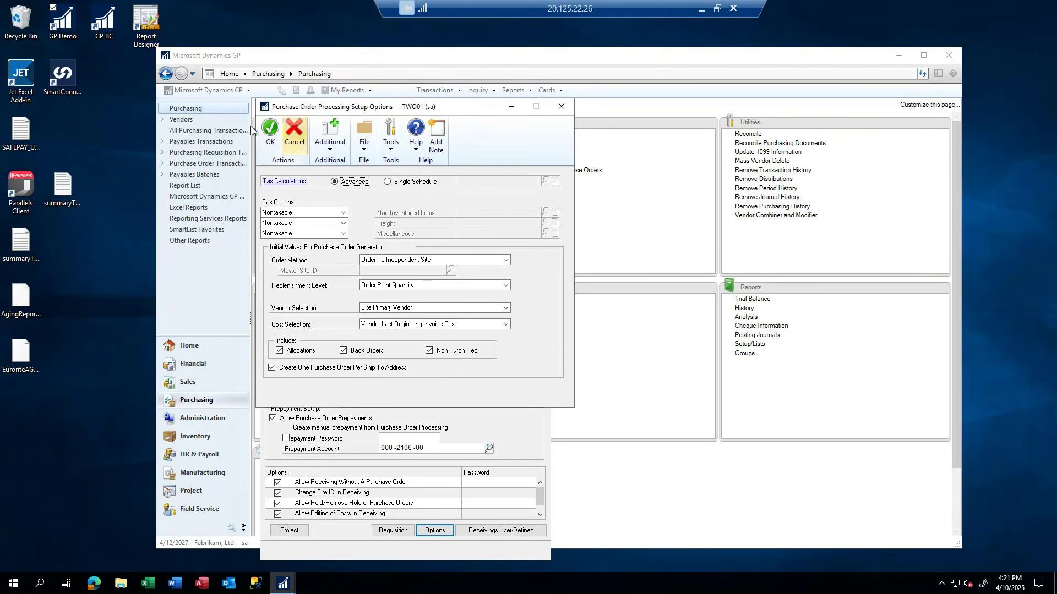
left_click(269, 129)
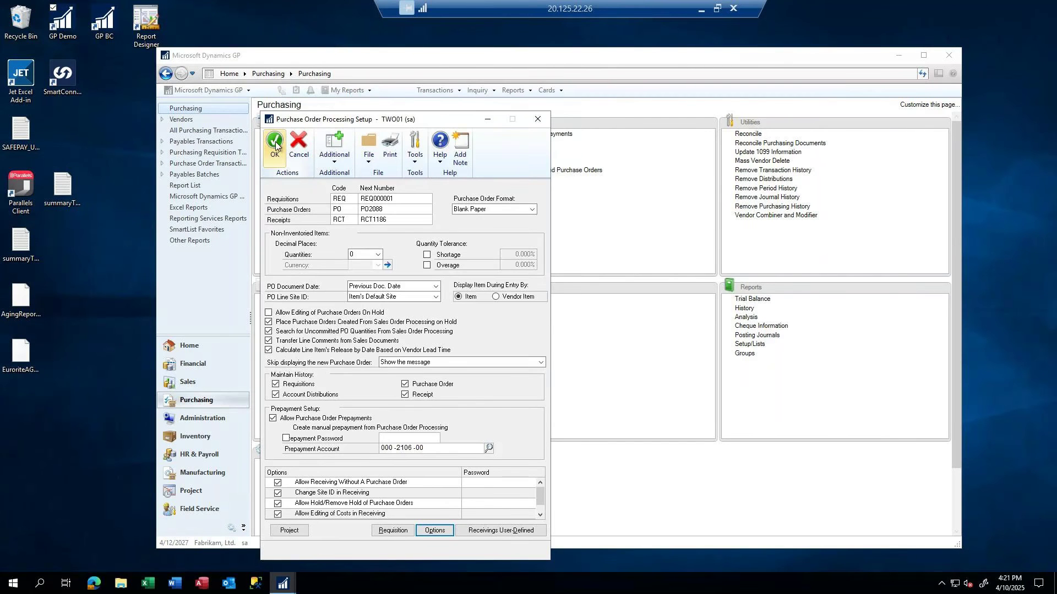
left_click(276, 145)
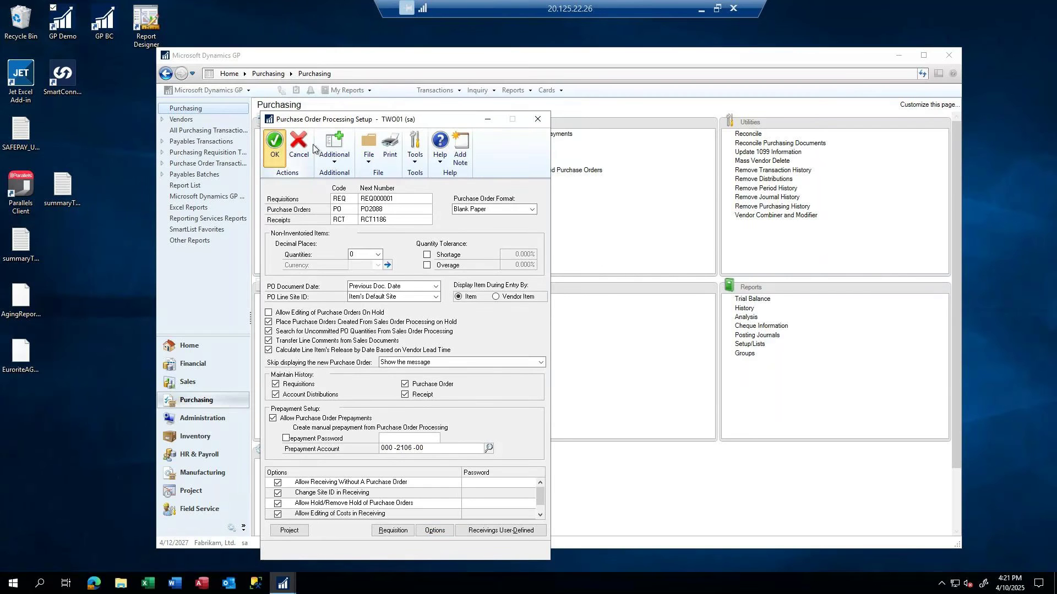
left_click(538, 120)
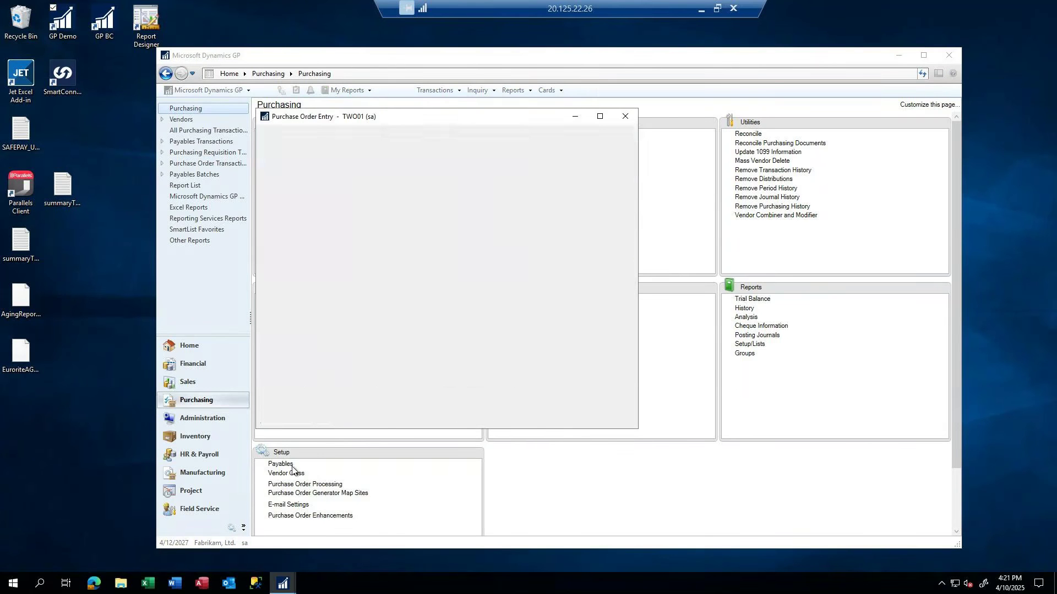
left_click(624, 116)
Load vendor class USA-US-I in Vendor Class Setup and open its default accounts.
left_click(280, 473)
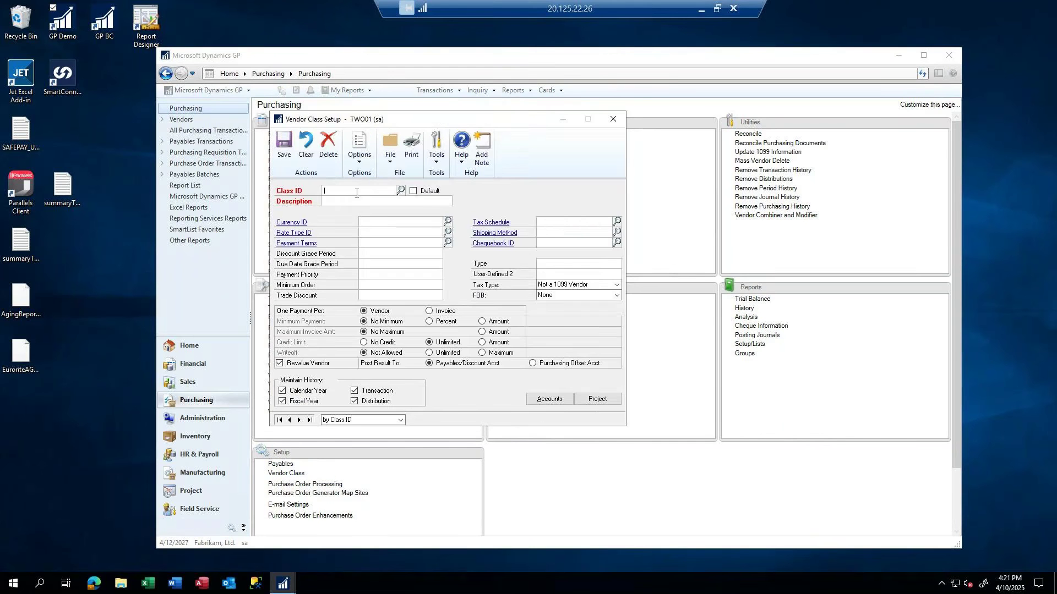
left_click(398, 190)
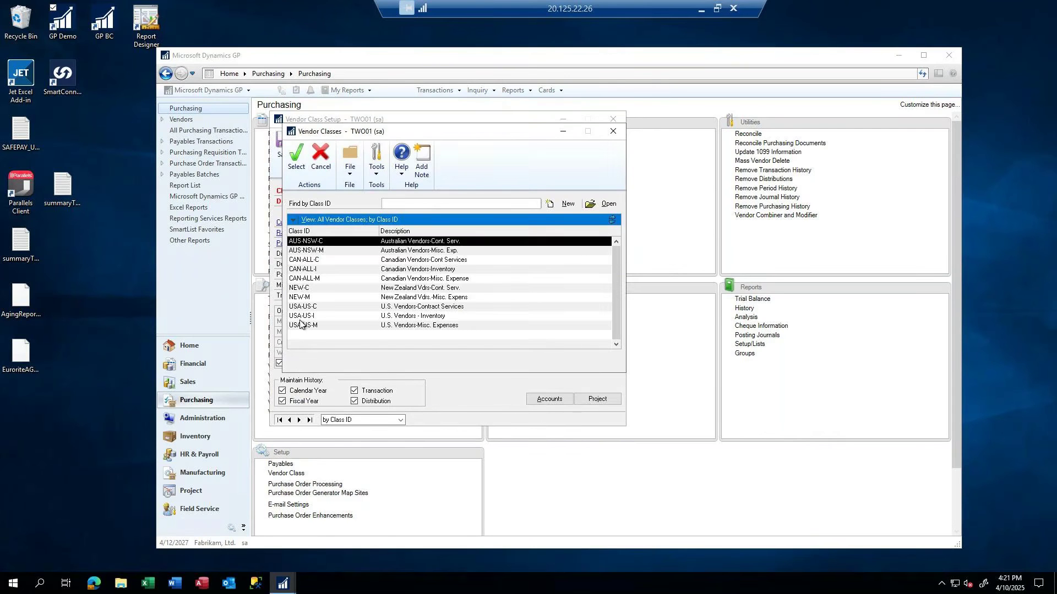
double_click(300, 318)
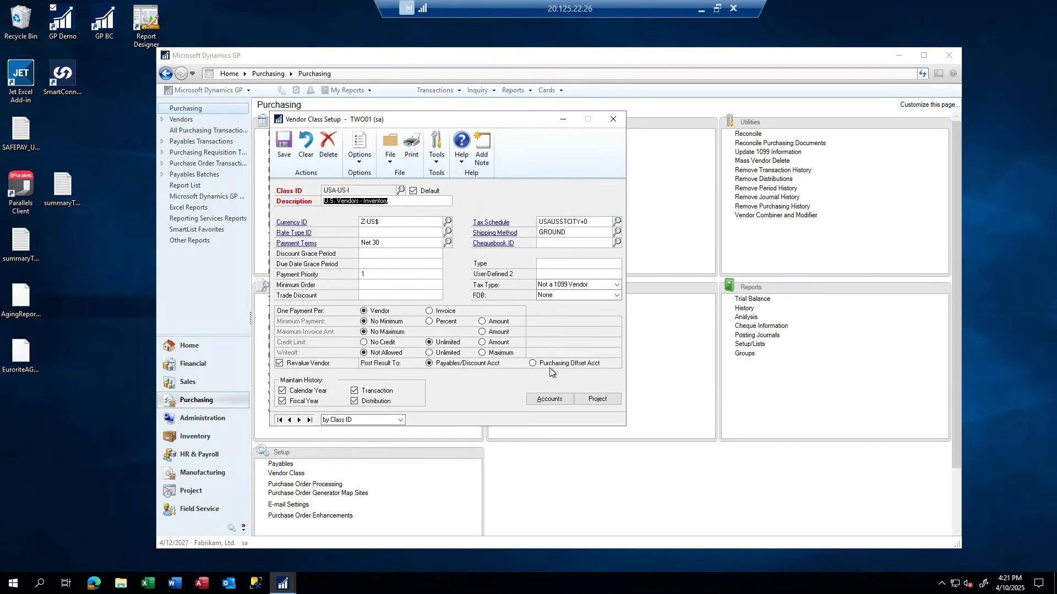
left_click(552, 400)
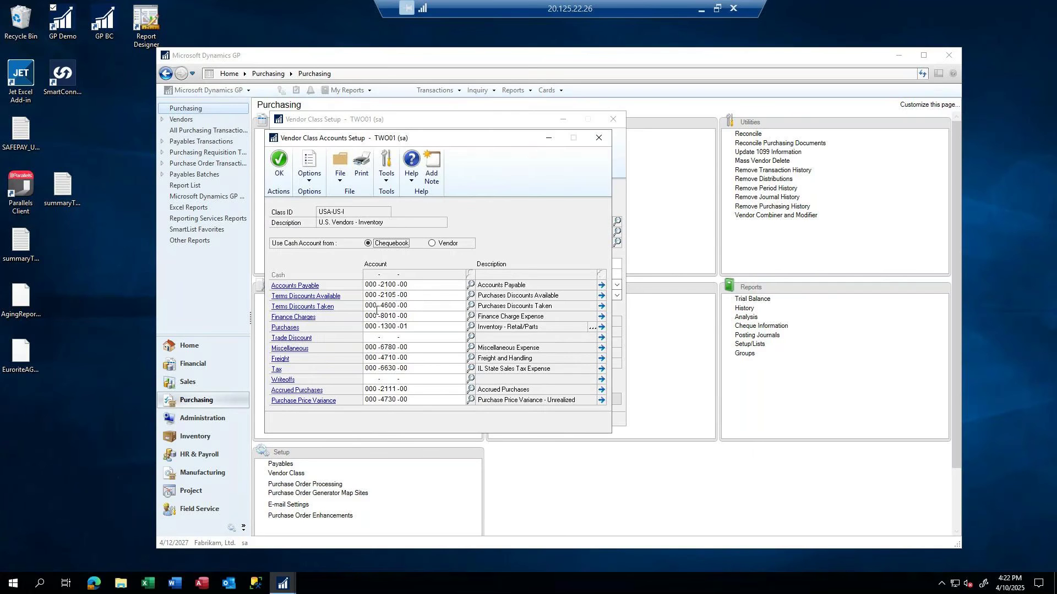
Examine the Accounts Payable and Accrued Purchases accounts of the vendor class, closing both vendor class windows.
double_click(387, 285)
double_click(397, 390)
double_click(367, 390)
double_click(387, 390)
double_click(394, 283)
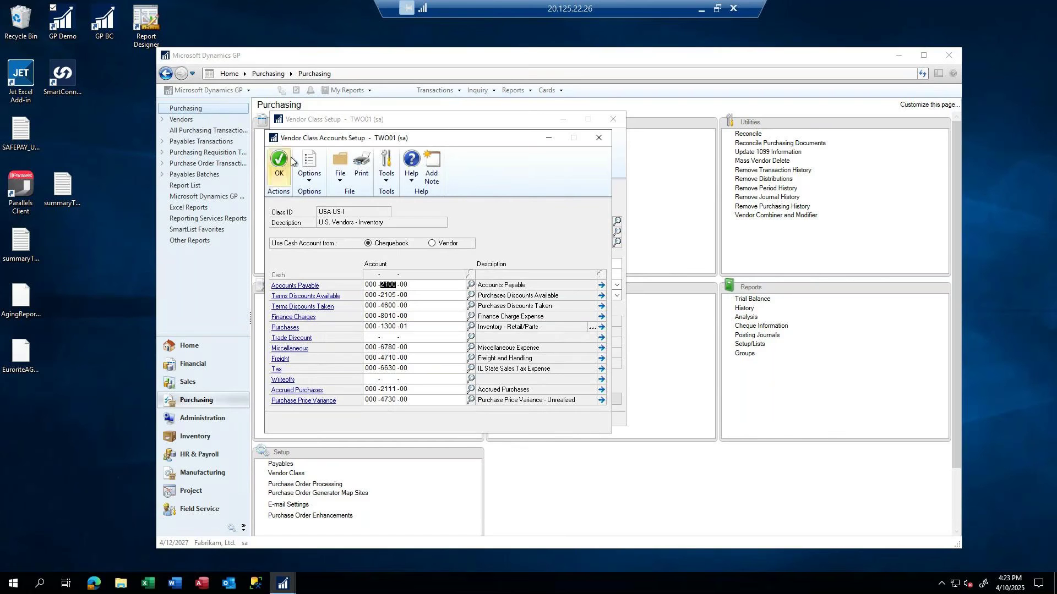
left_click(599, 137)
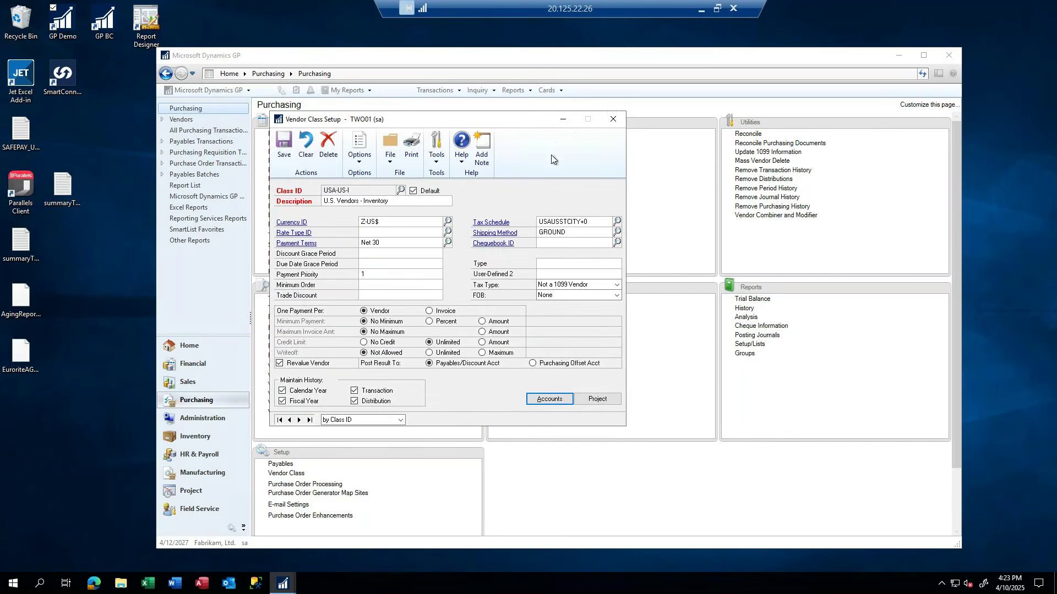
left_click(609, 118)
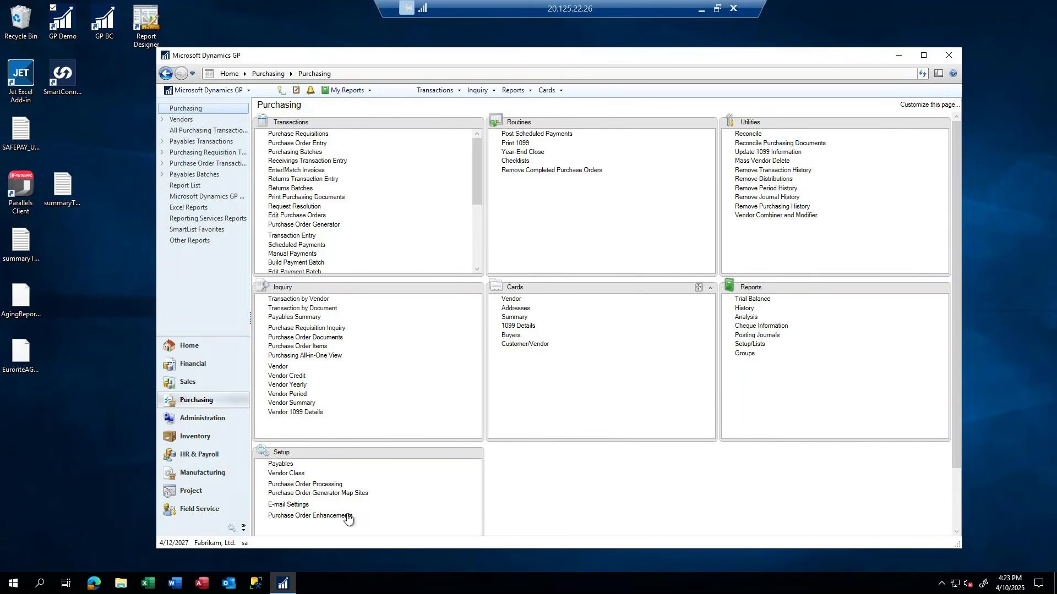
Review the Item and Customer choices for Posting Accounts From in Sales Order Processing Setup, discarding any changes.
left_click(197, 436)
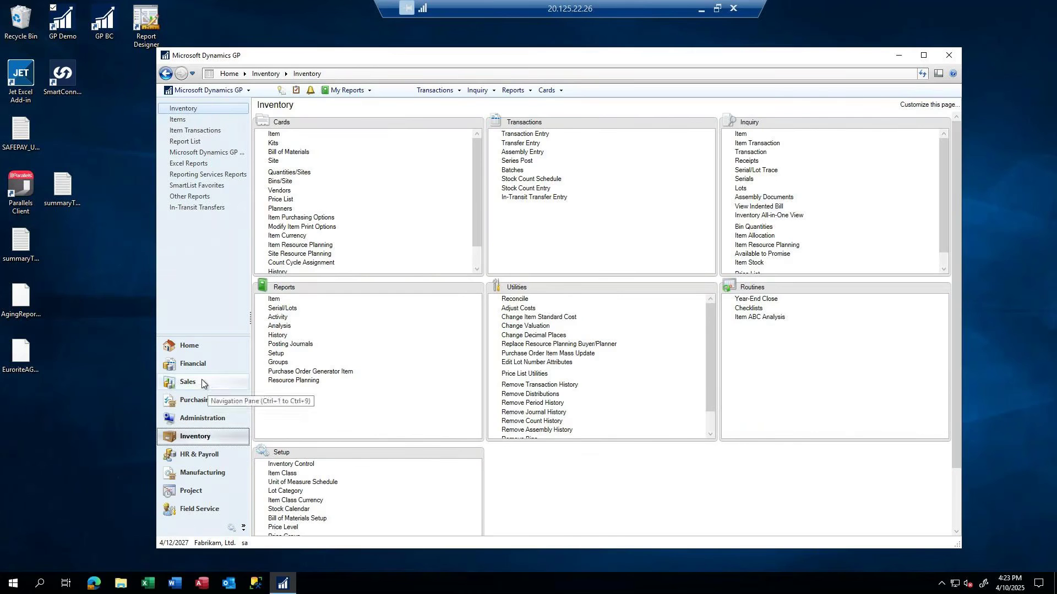
left_click(197, 380)
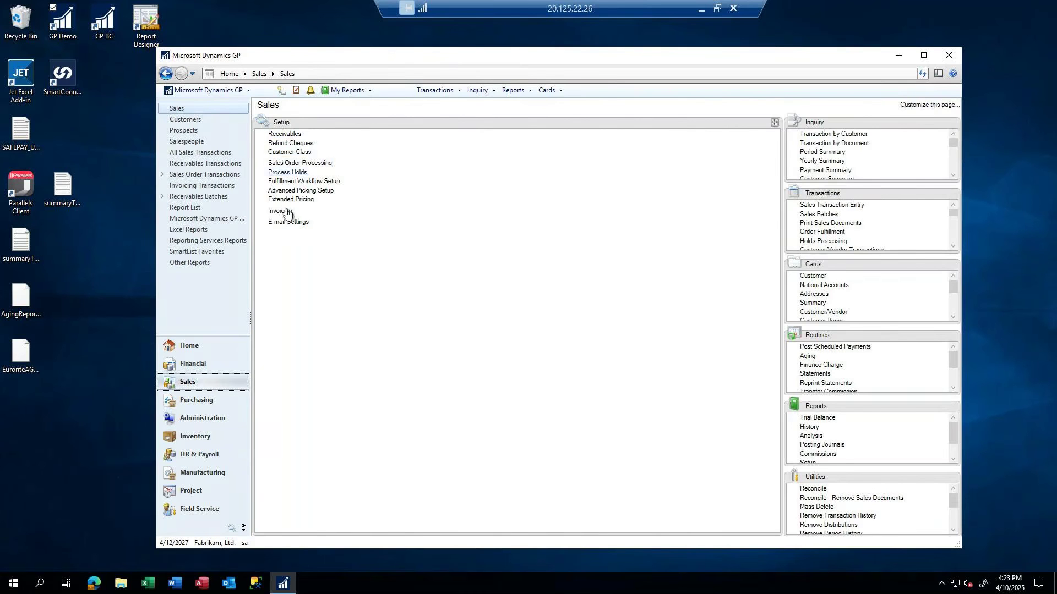
left_click(293, 165)
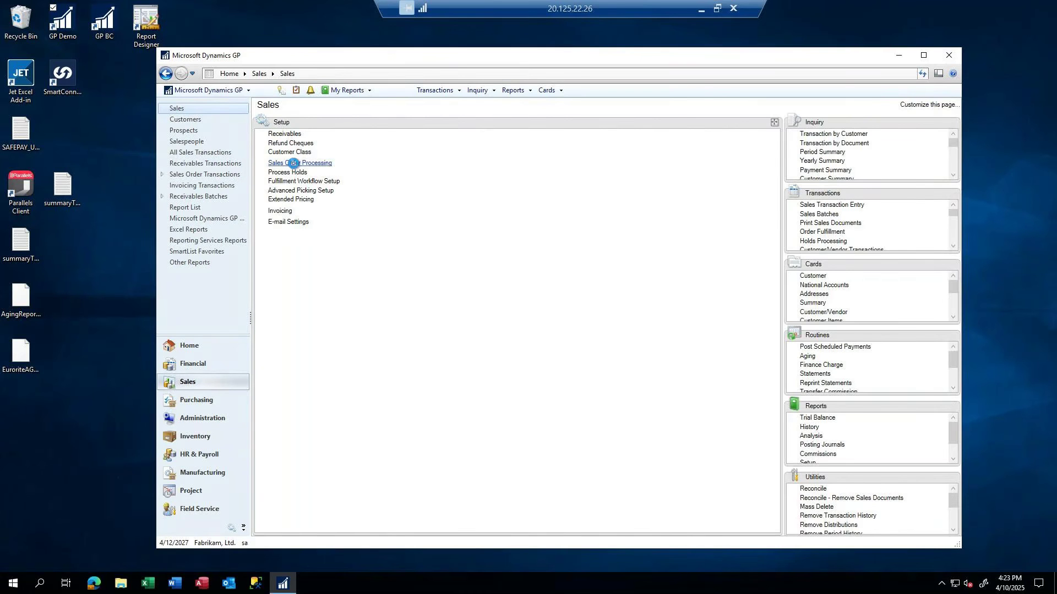
left_click(507, 297)
left_click(466, 298)
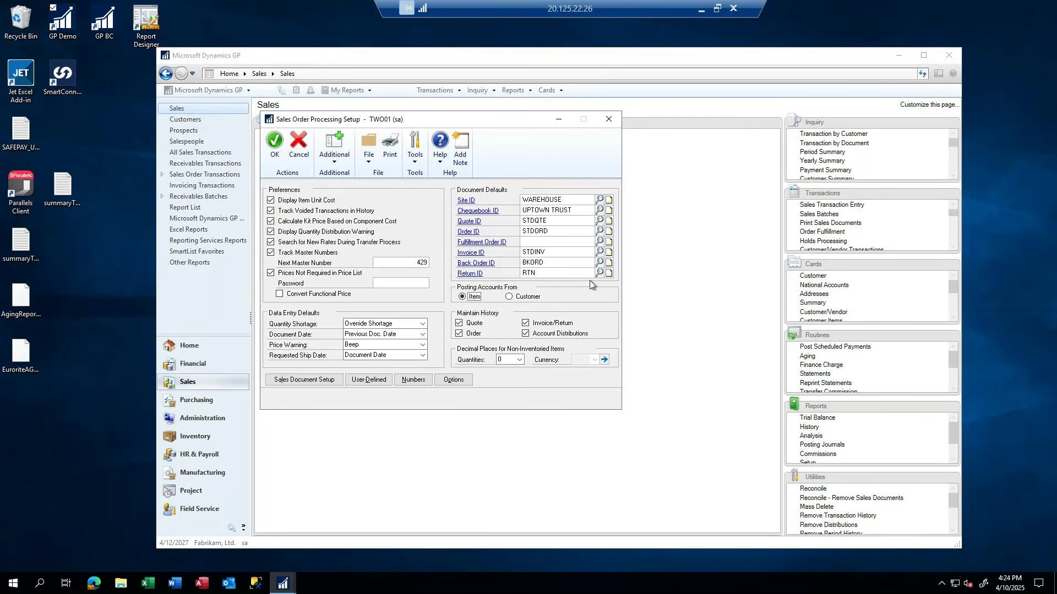
left_click_drag(440, 121, 490, 118)
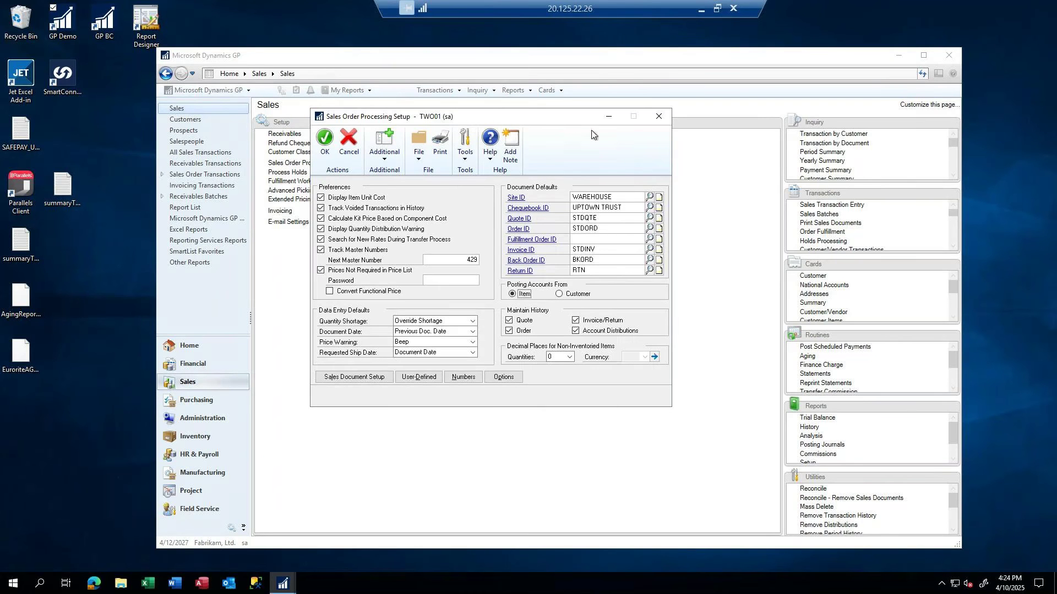
left_click(658, 117)
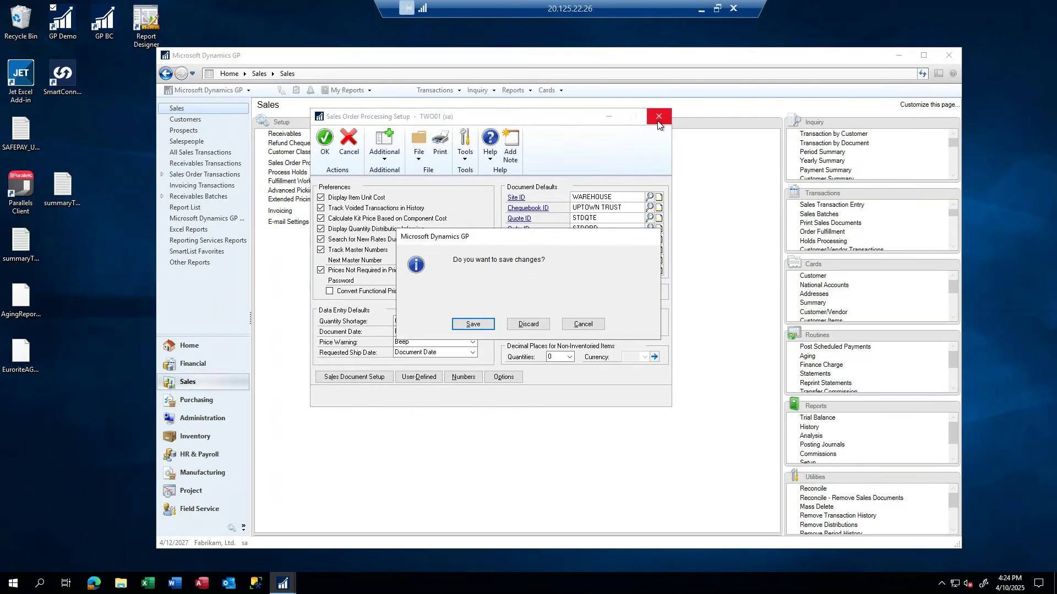
left_click(512, 324)
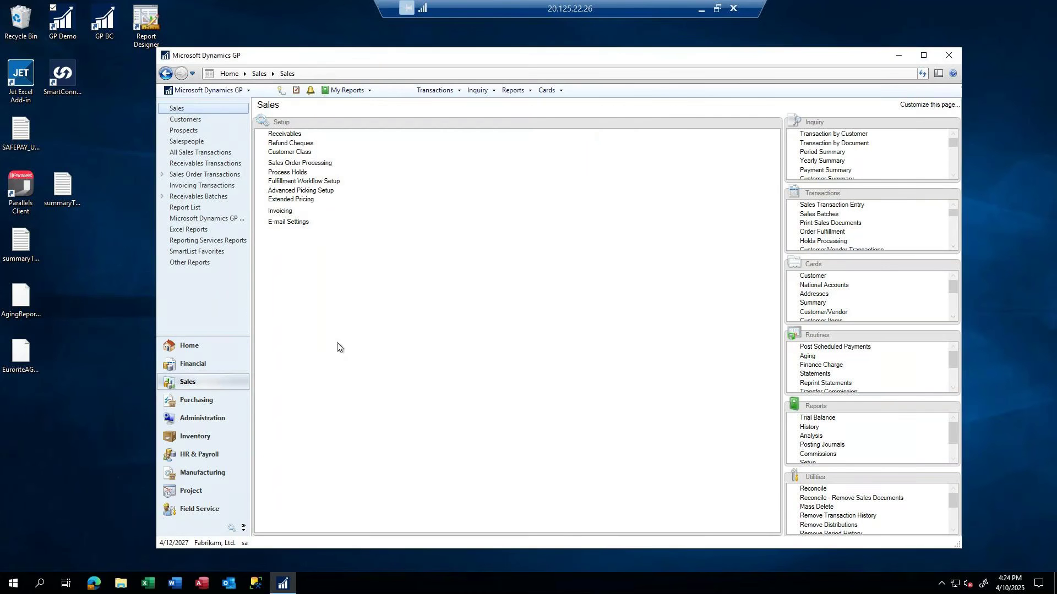
Review the Segment ID for Sites in the Inventory Control Setup and close the window.
left_click(184, 435)
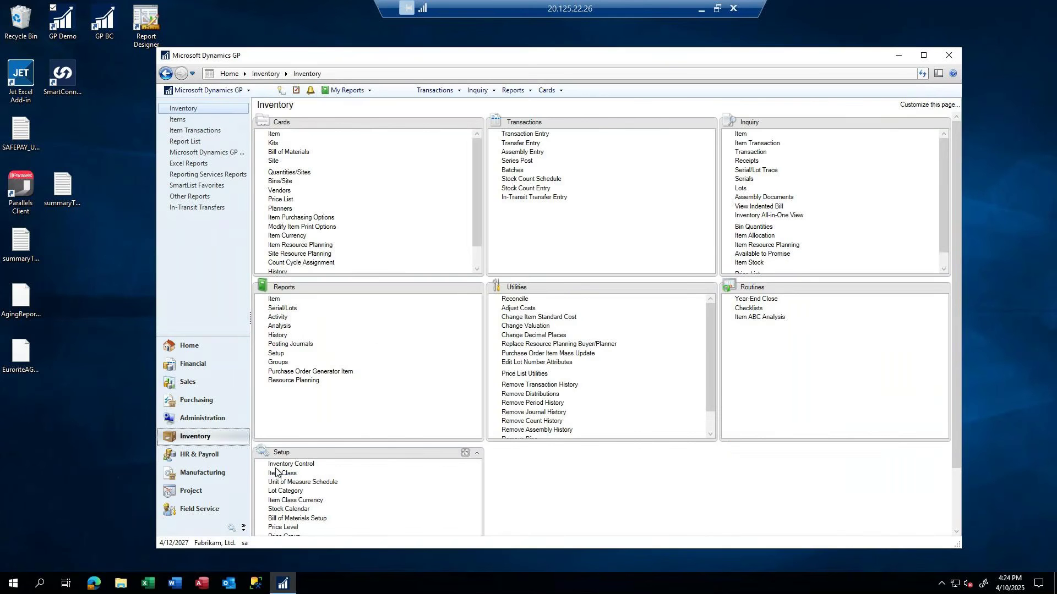
left_click(283, 465)
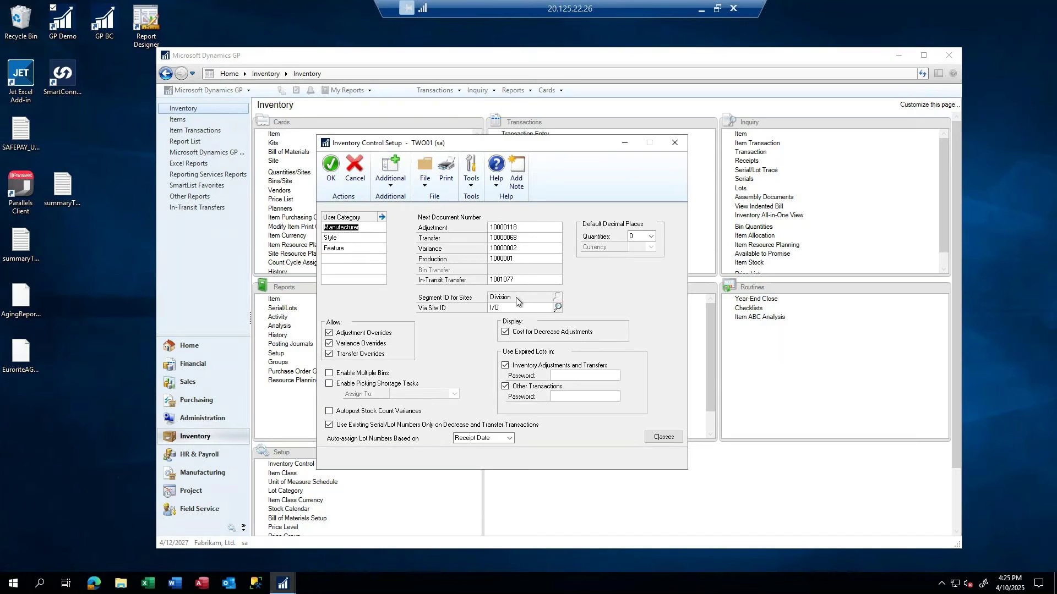
left_click(673, 145)
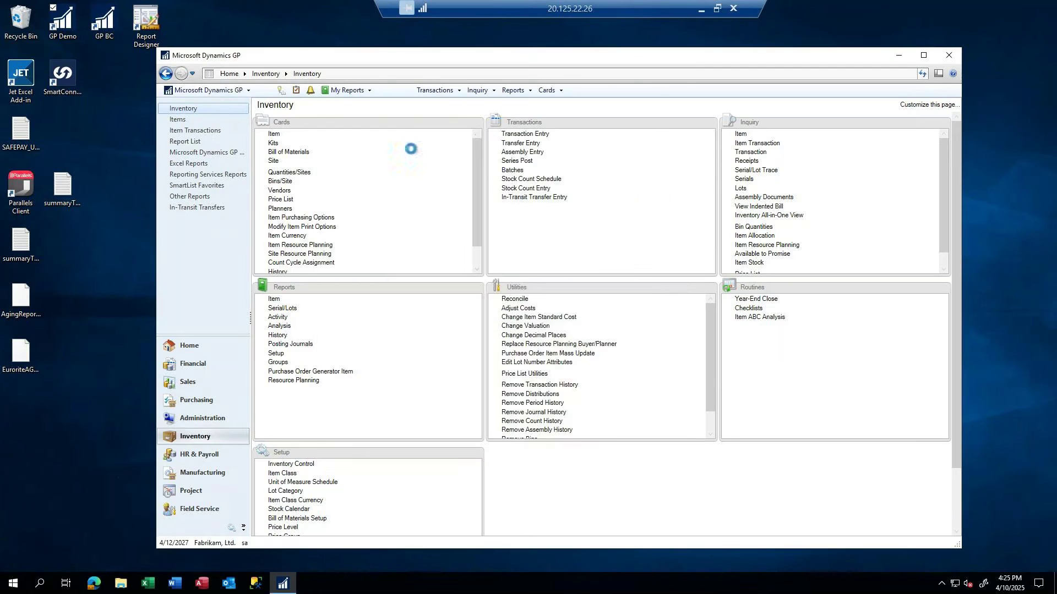
Open Site Maintenance from the inventory cards and load the NORTH site.
left_click(276, 163)
left_click(382, 230)
scroll(366, 331, "down", 10)
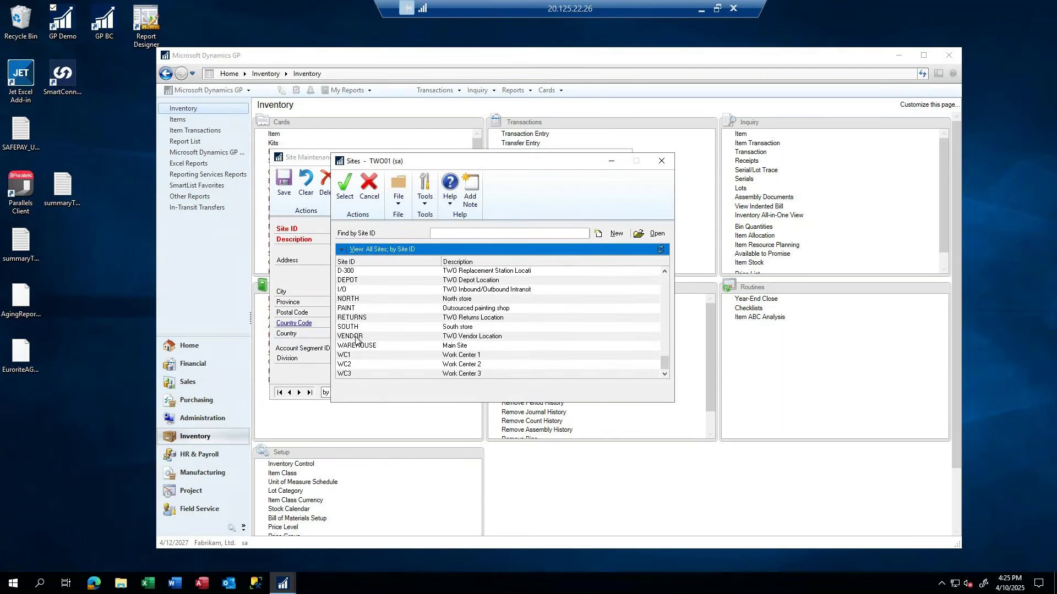
double_click(350, 299)
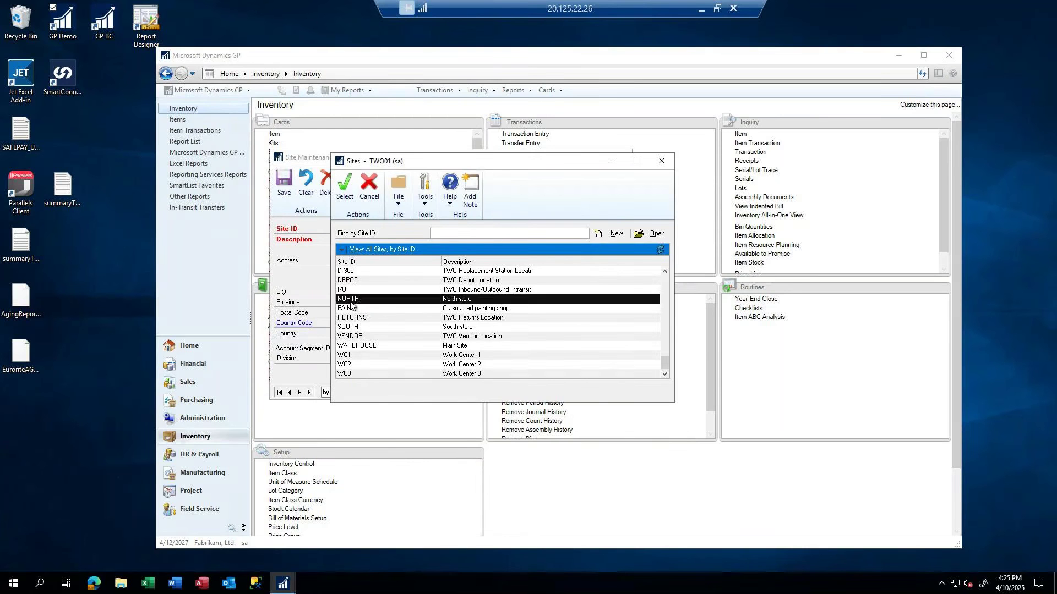
Review the Division account segment choices for the NORTH site, including 300 Sales, closing the lookup and site without changes.
left_click(348, 359)
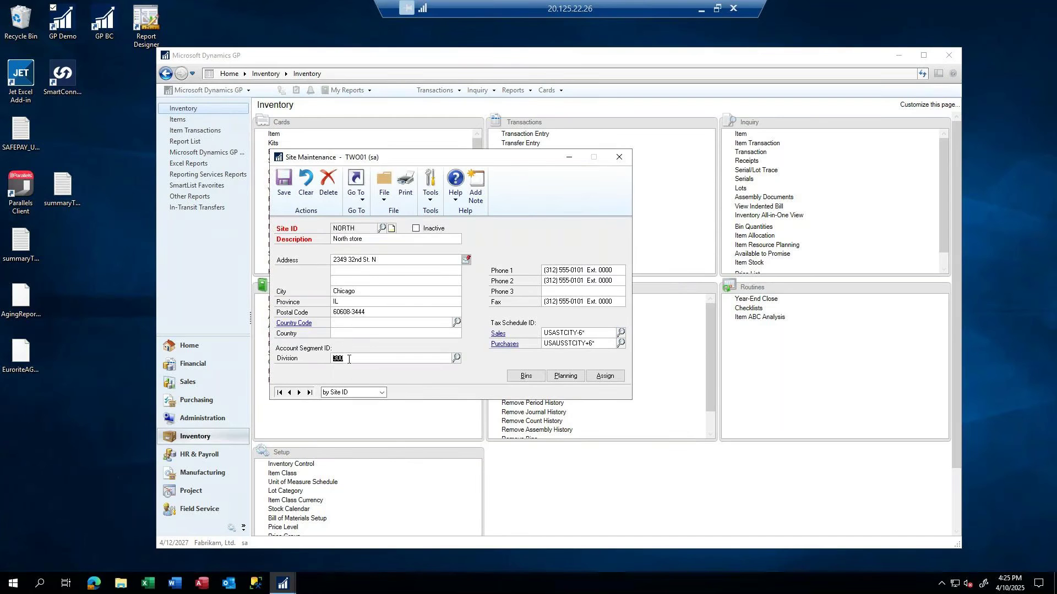
left_click(456, 359)
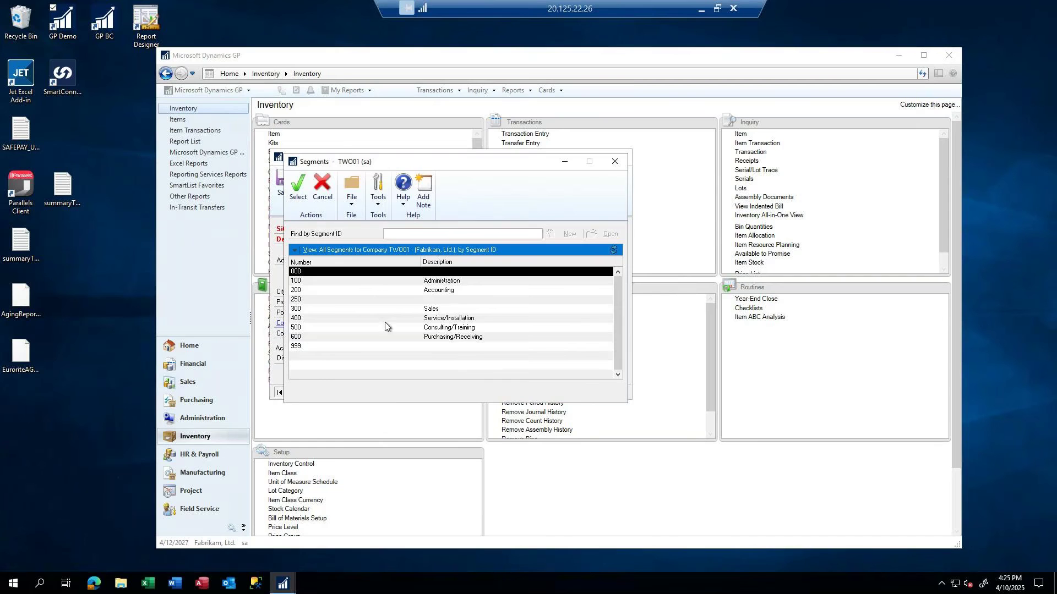
left_click(432, 311)
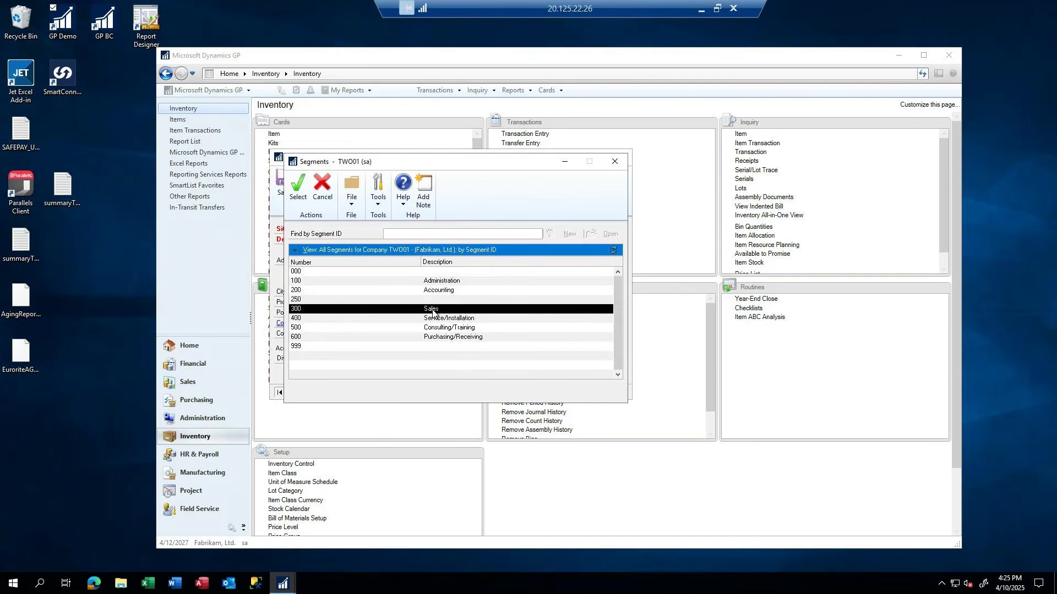
left_click(615, 163)
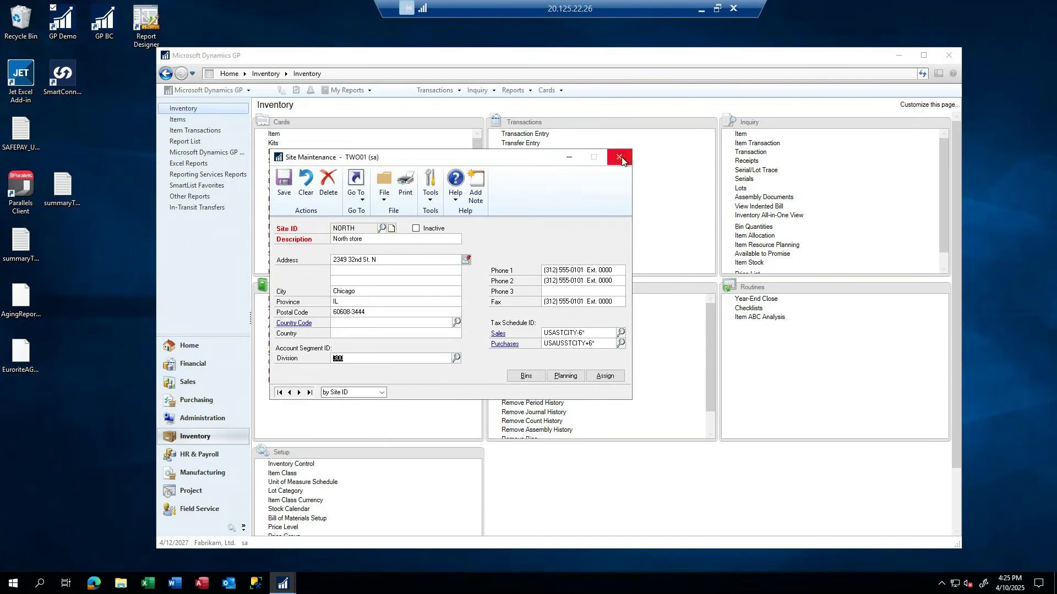
left_click(620, 158)
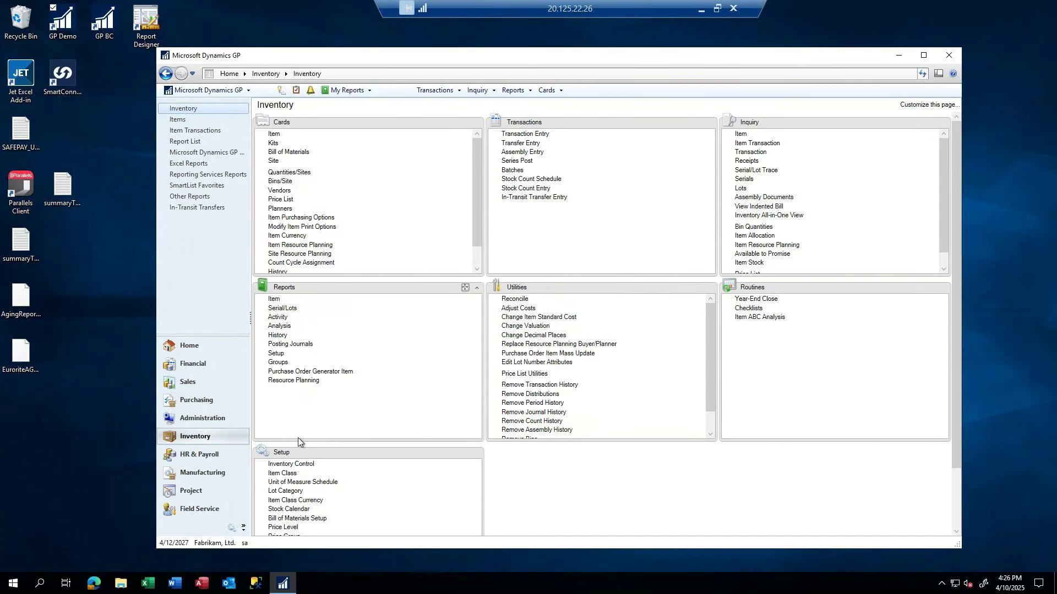
Open Item Class Setup from the inventory setup and load the FG-ACT class for actual cost finished goods.
left_click(283, 474)
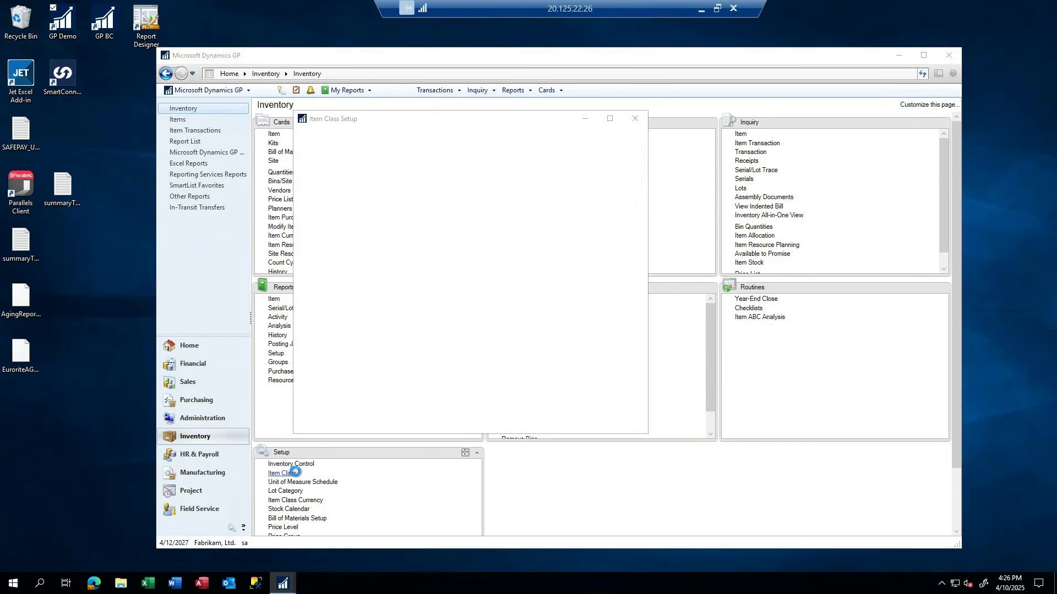
left_click_drag(507, 122, 759, 108)
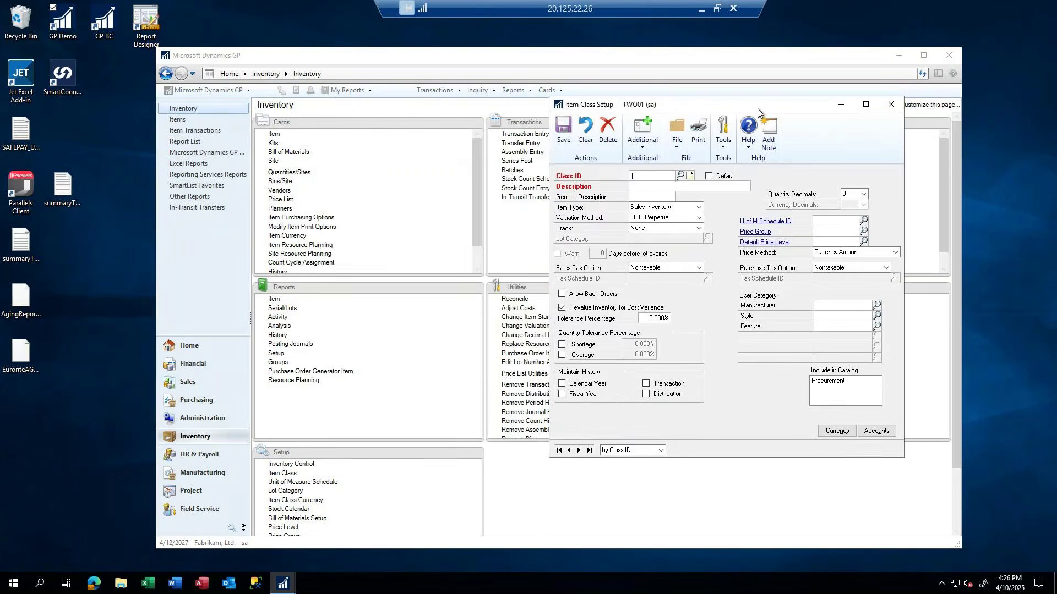
left_click(680, 175)
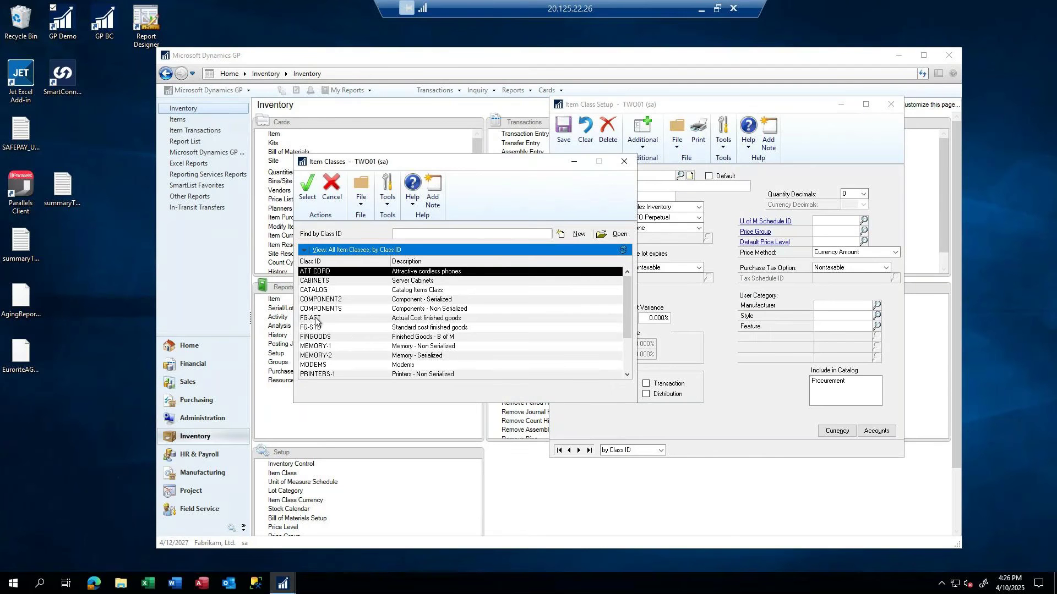
double_click(316, 319)
left_click(339, 302)
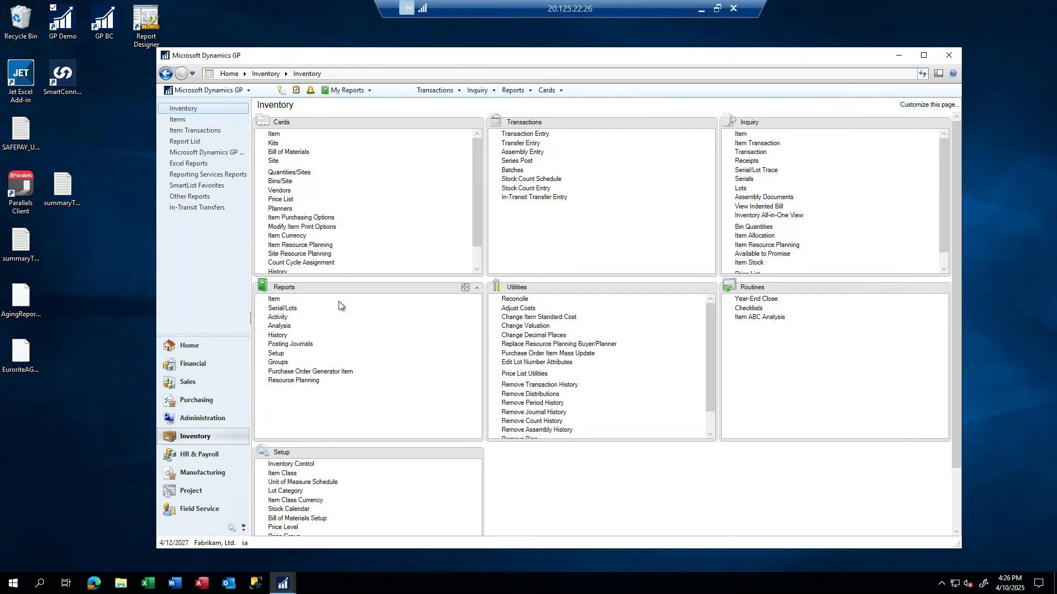
mouse_move(283, 583)
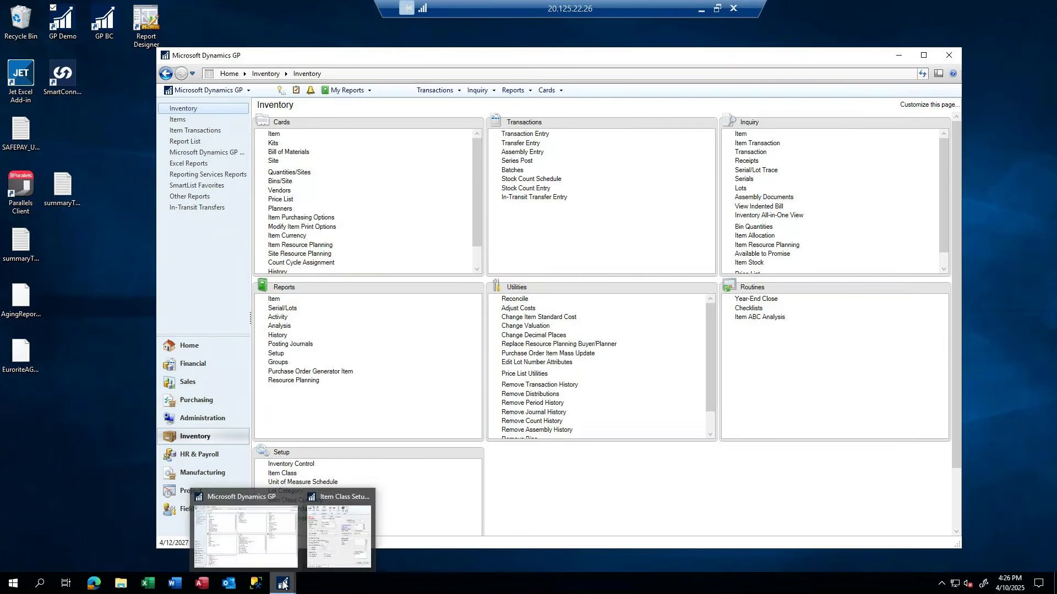
left_click(332, 536)
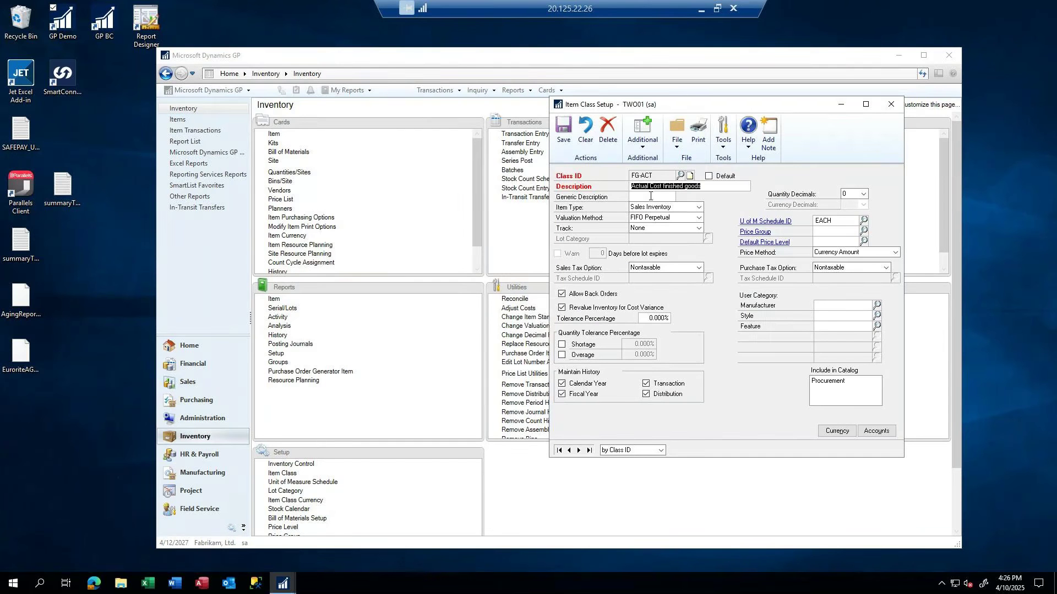
Switch Revalue Inventory for Cost Variance off and back on for the FG-ACT class.
left_click(595, 309)
left_click(594, 309)
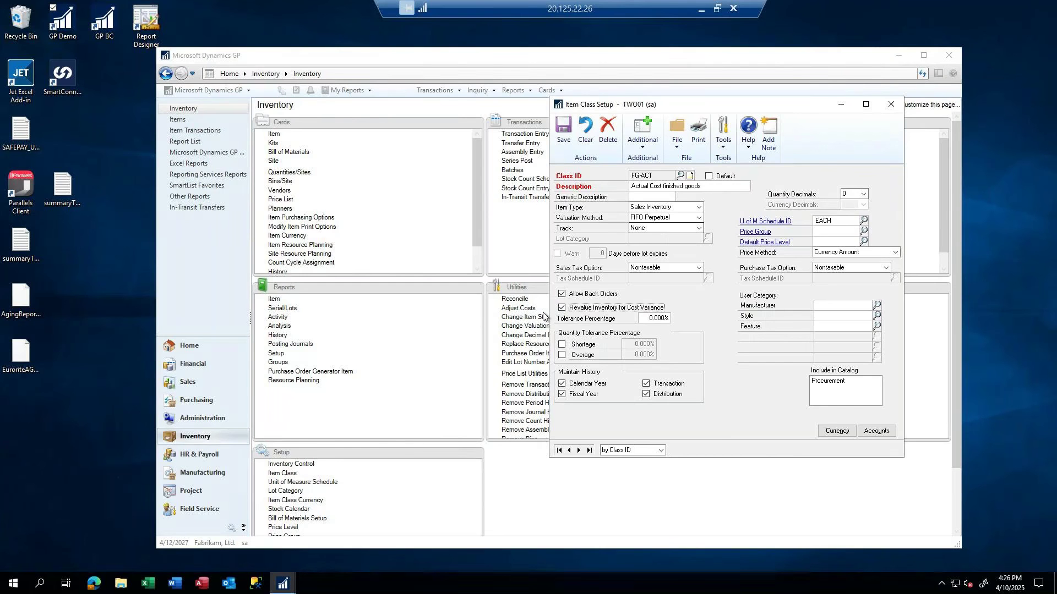
left_click(562, 307)
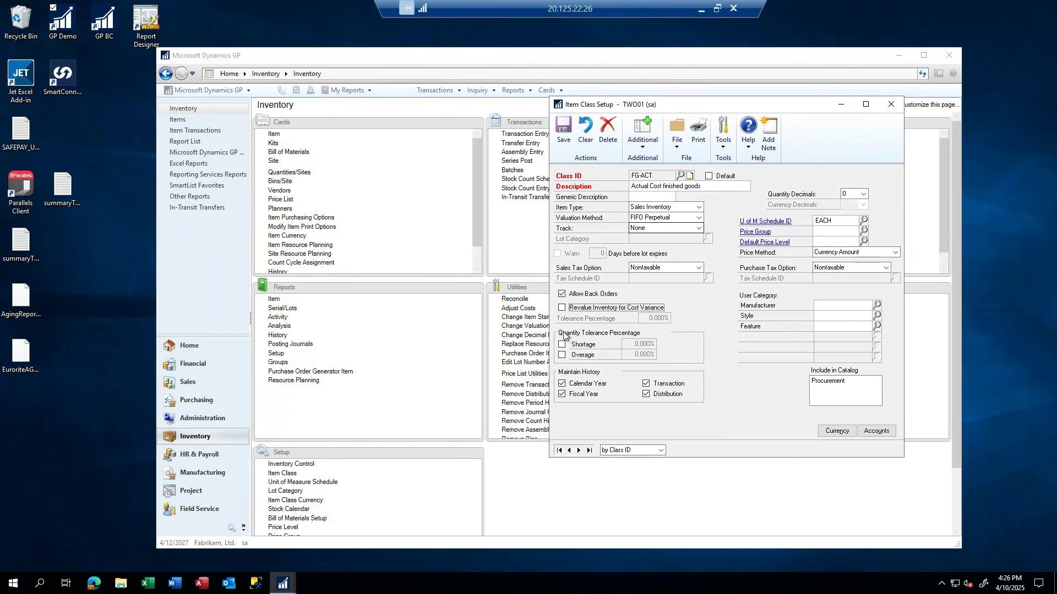
left_click(579, 313)
left_click(580, 312)
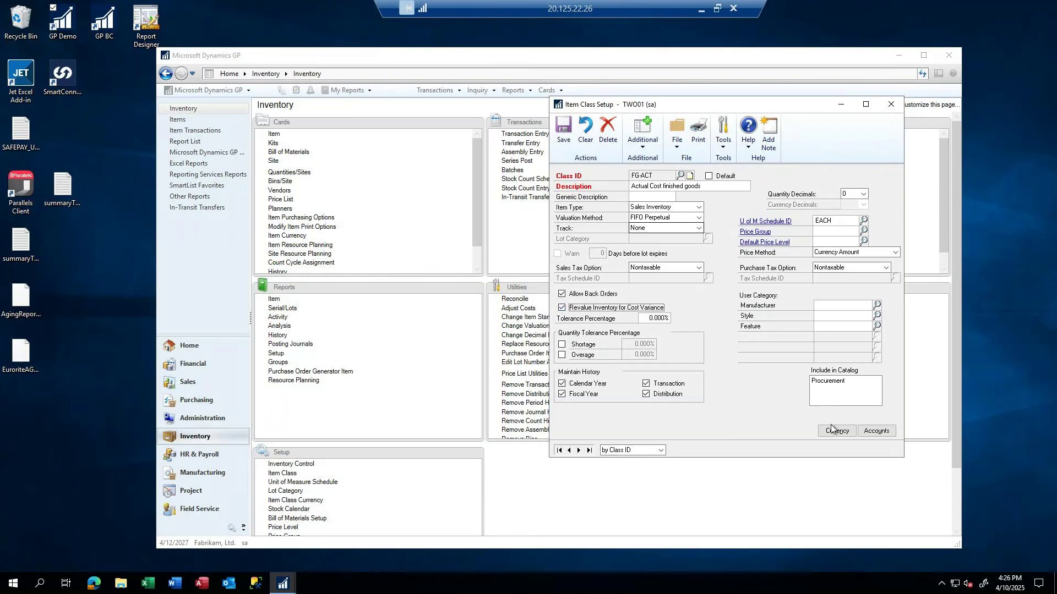
Open the posting accounts of the FG-ACT class and arrange the account windows clear of Item Class Setup.
left_click(880, 431)
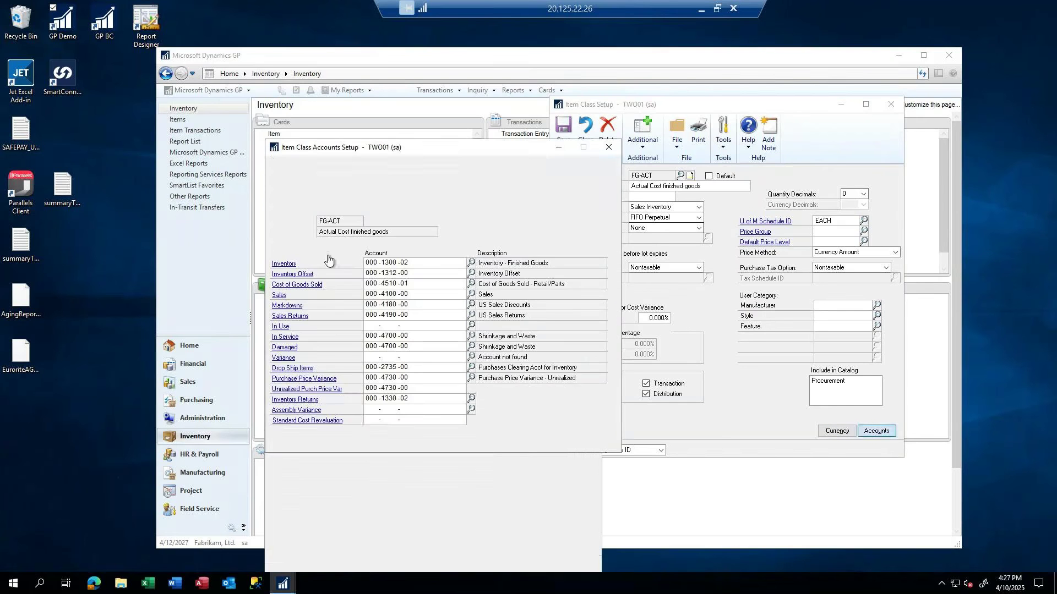
left_click_drag(385, 150, 300, 109)
left_click_drag(487, 300, 303, 117)
left_click(434, 112)
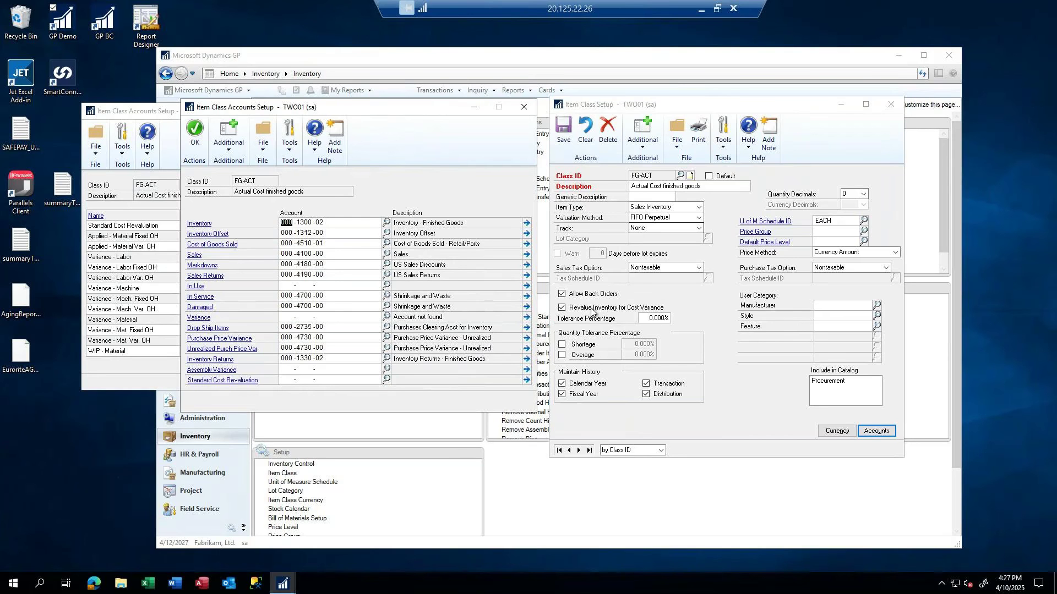
Try 000-1300-02 as the Purchase Price Variance account, replacing it with 000-4730-00 while clearing Revalue Inventory for Cost Variance.
double_click(304, 337)
type("1300 -02")
left_click(562, 307)
double_click(302, 338)
type("4730 -0")
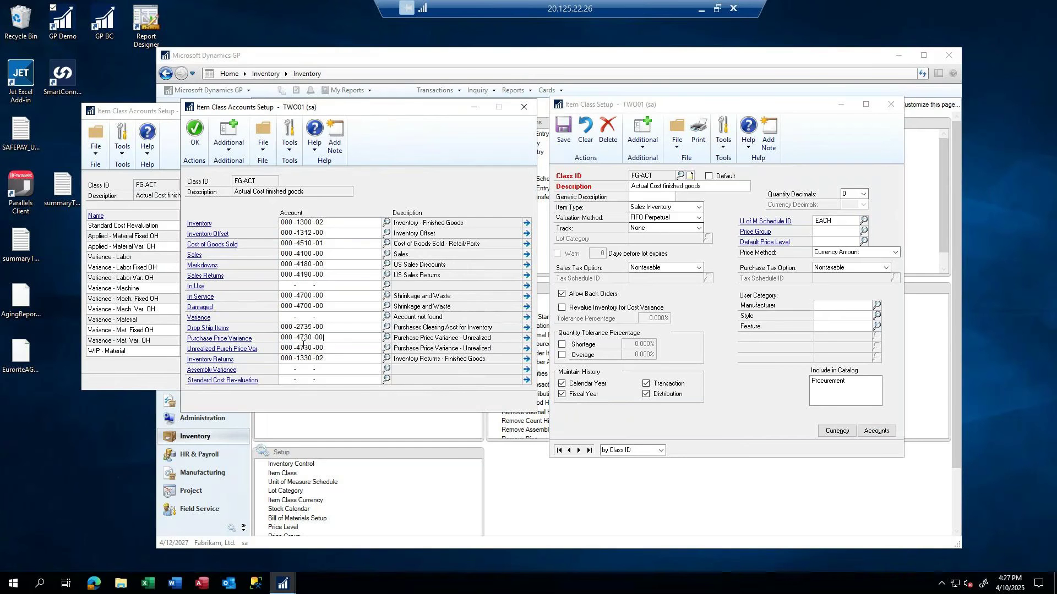
key("Tab")
Review the account choices for Purchase Price Variance and the Valuation Method options of the class, leaving both without changes.
left_click(298, 338)
left_click(386, 338)
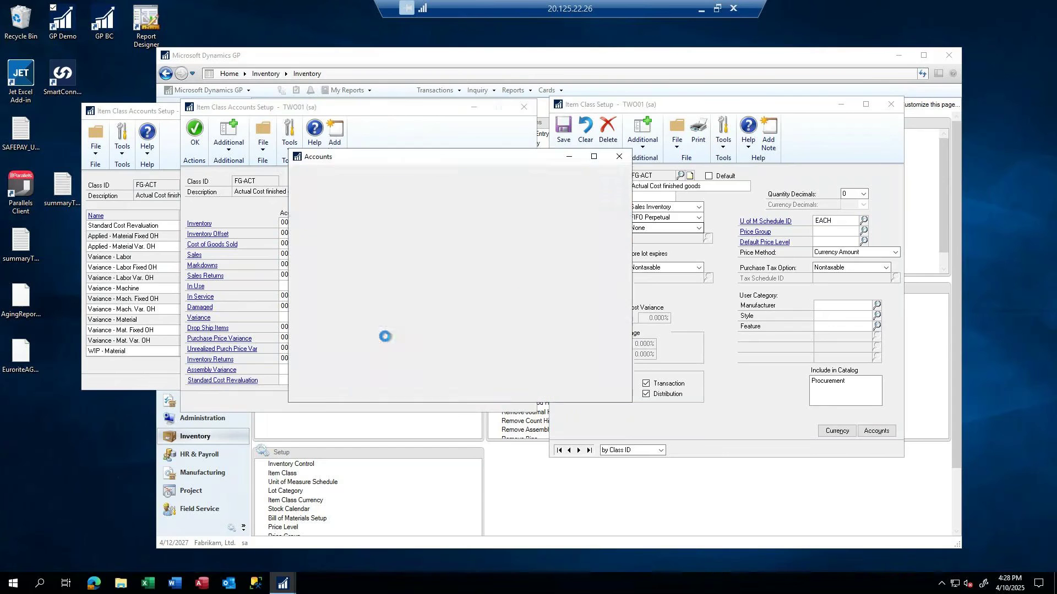
scroll(394, 325, "up", 2)
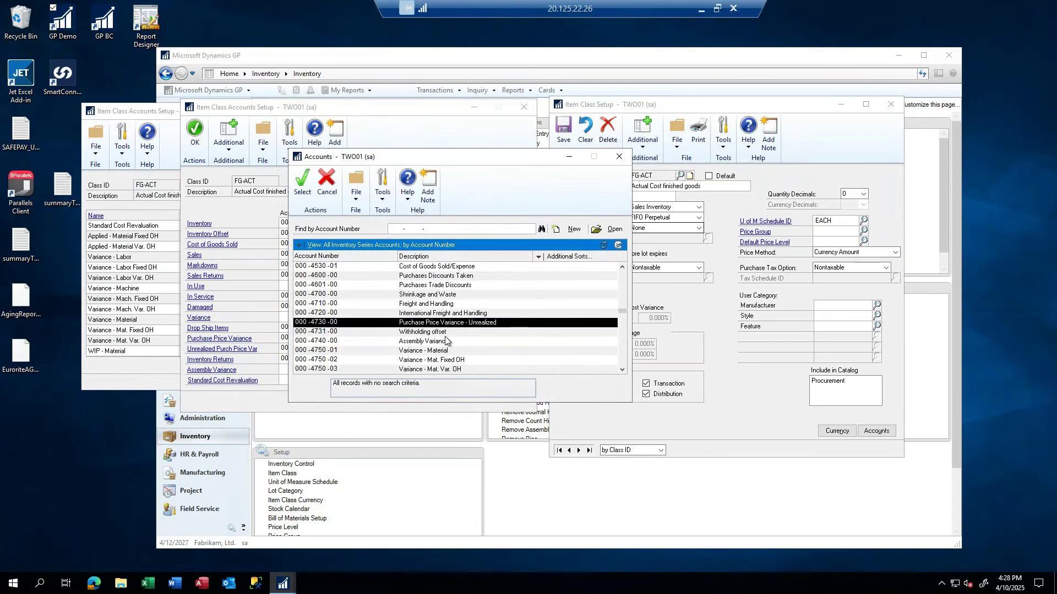
left_click(619, 157)
key("Tab")
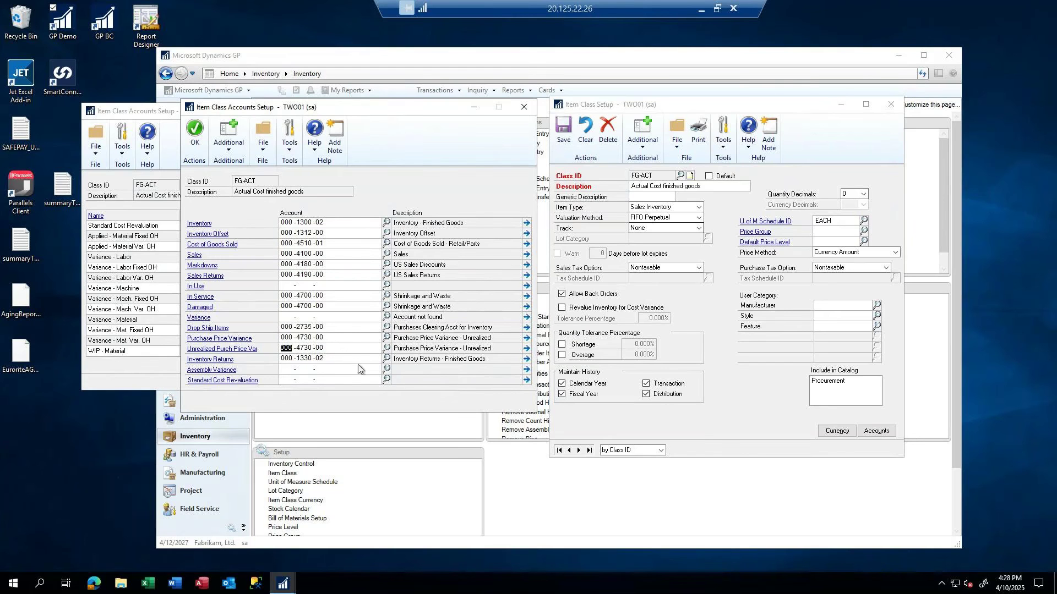
left_click(653, 217)
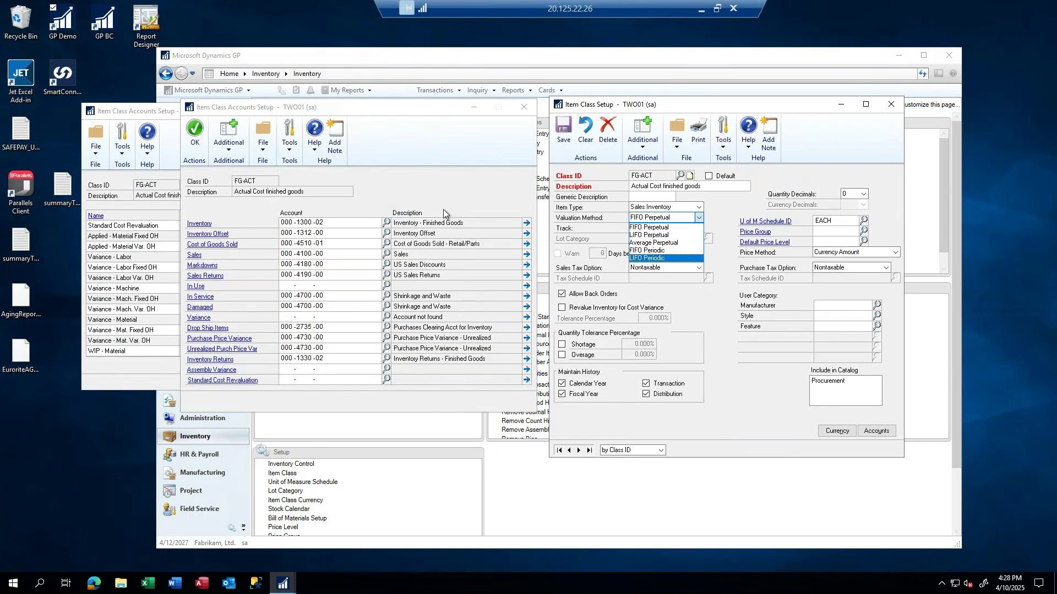
left_click(429, 189)
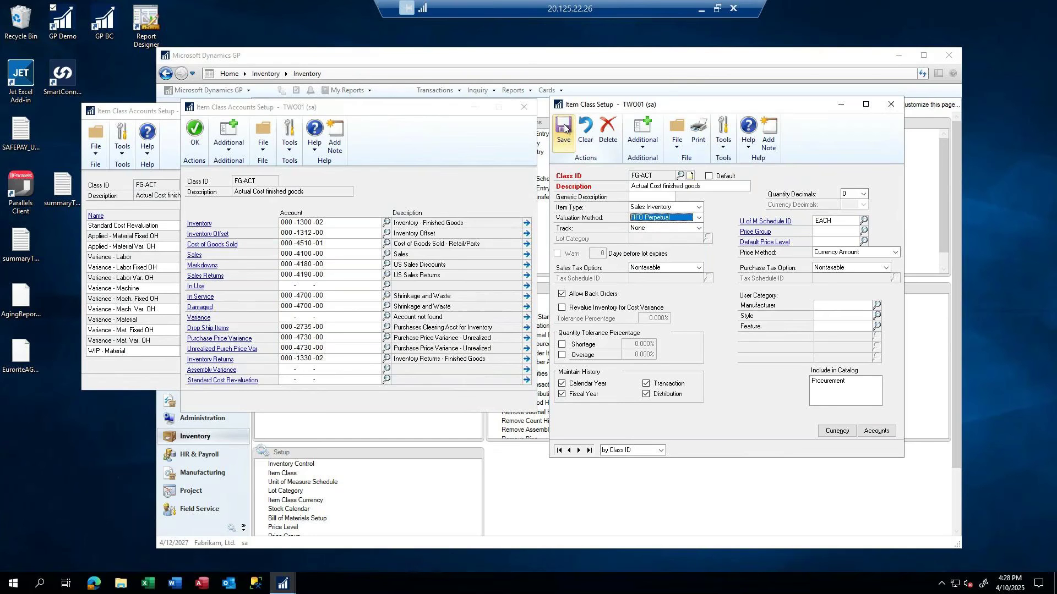
Enable Revalue Inventory for Cost Variance and set the class's Purchase Price Variance account to 000-1300-02.
left_click(561, 308)
left_click(561, 308)
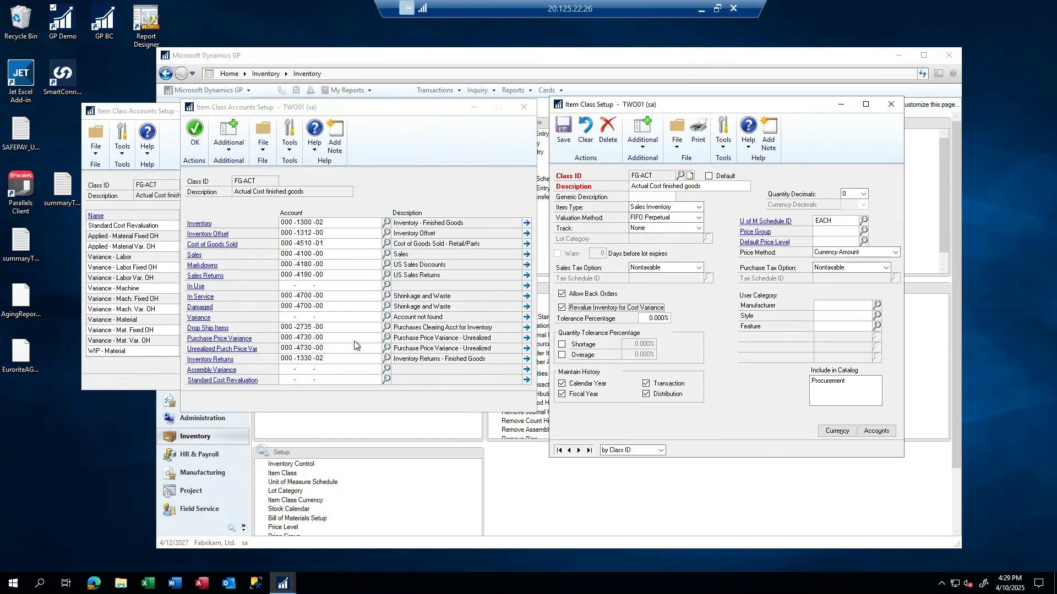
left_click(307, 347)
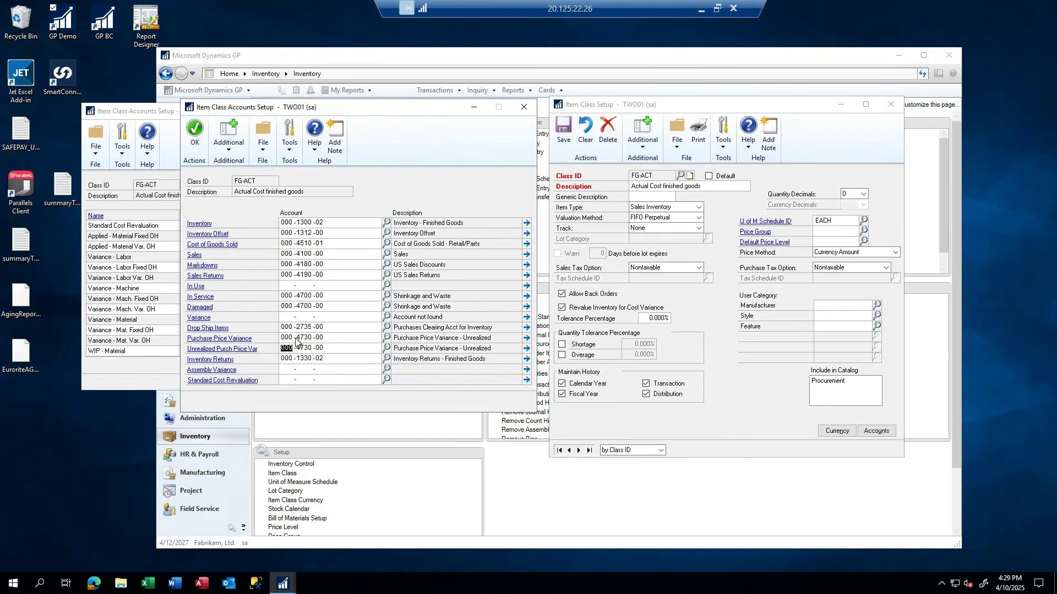
left_click(306, 339)
double_click(305, 339)
type("1300 -02")
key("Tab")
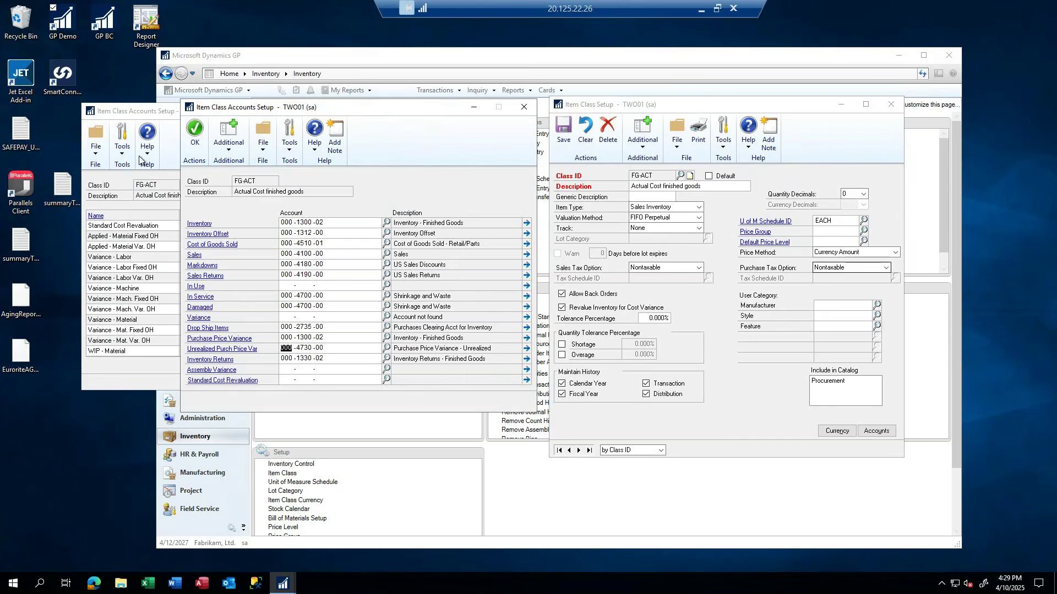
Accept the class accounts and close Item Class Setup, saving the changes to FG-ACT.
left_click(196, 129)
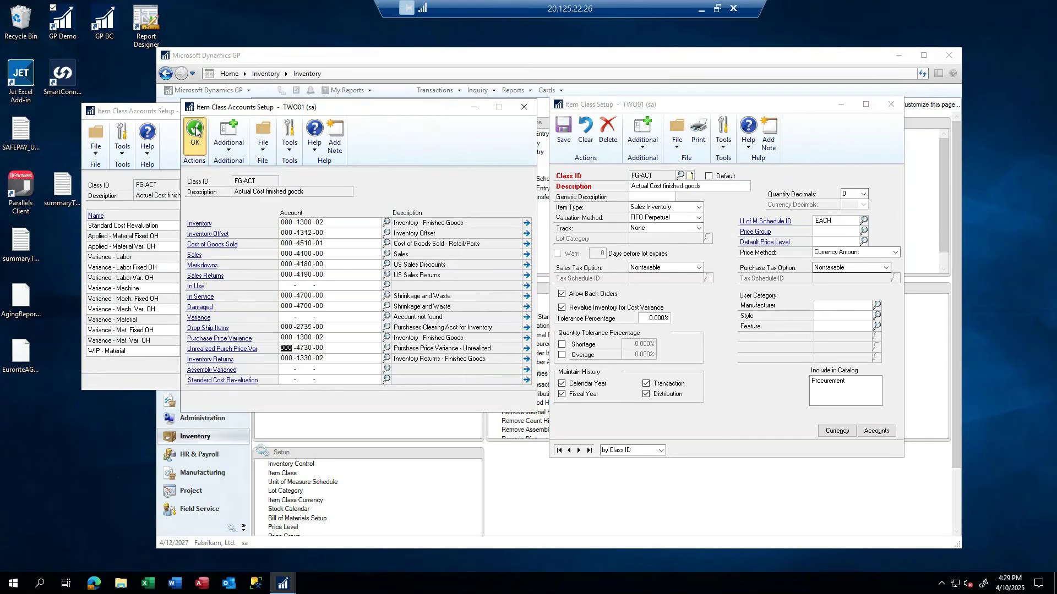
left_click(891, 105)
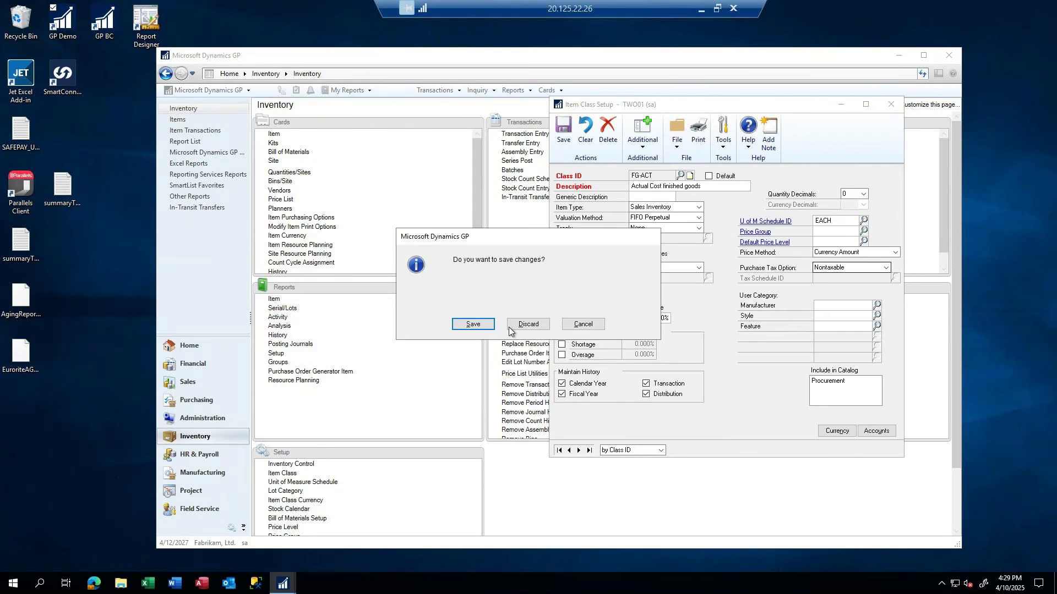
left_click(471, 324)
left_click(506, 325)
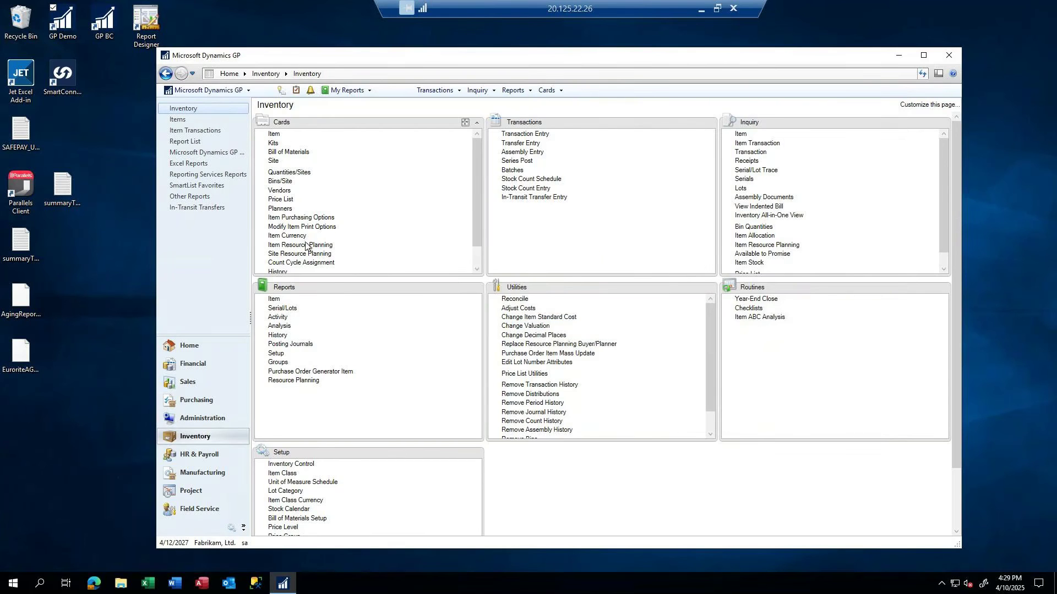
Start a new standard purchase order in Purchasing for vendor A Travel Company (ACETRAVE0001).
left_click(190, 401)
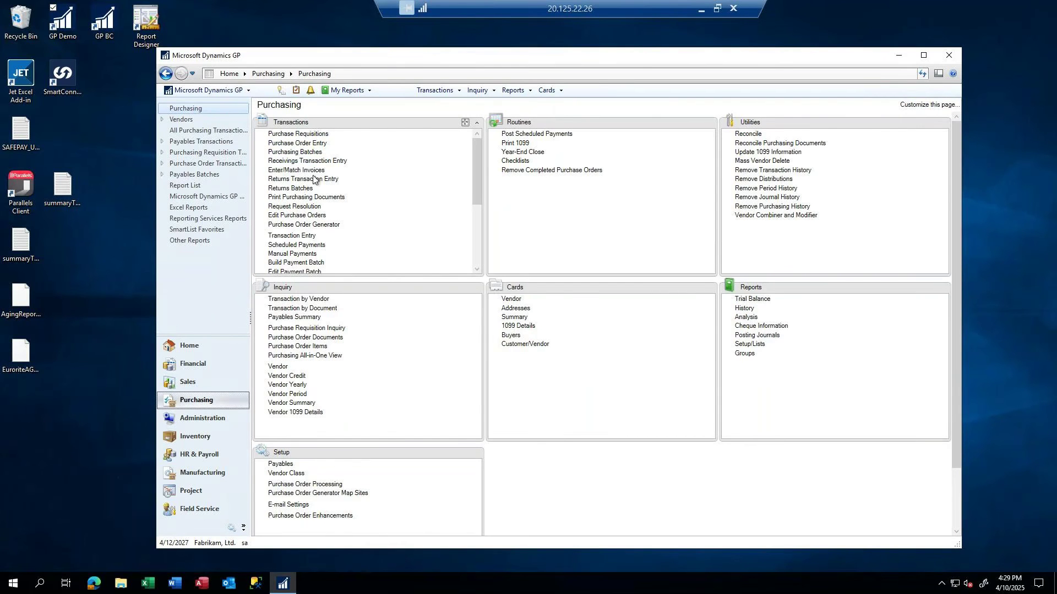
left_click(306, 142)
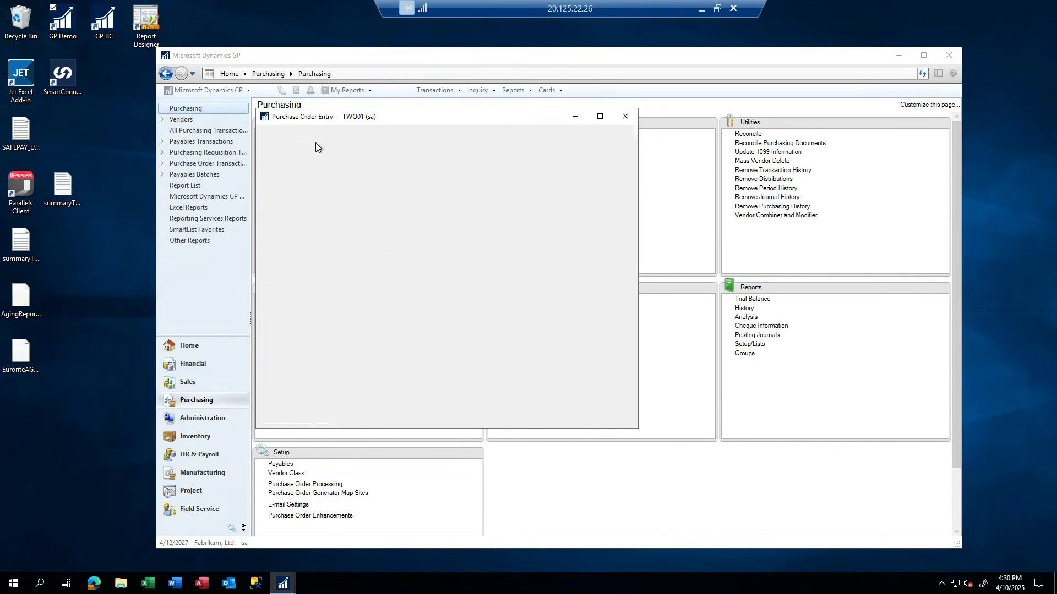
left_click(516, 196)
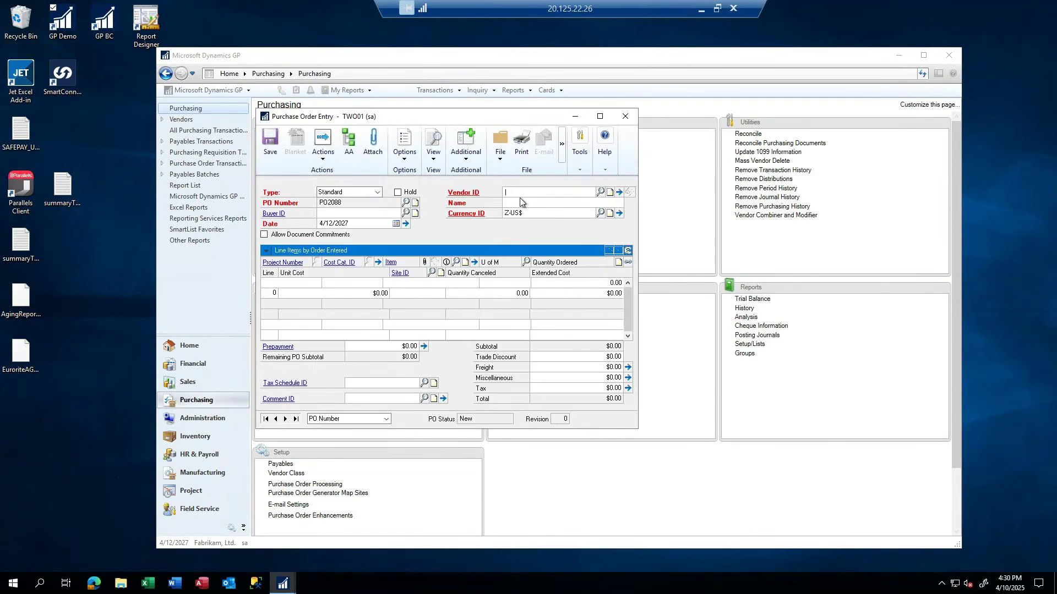
type("ACE")
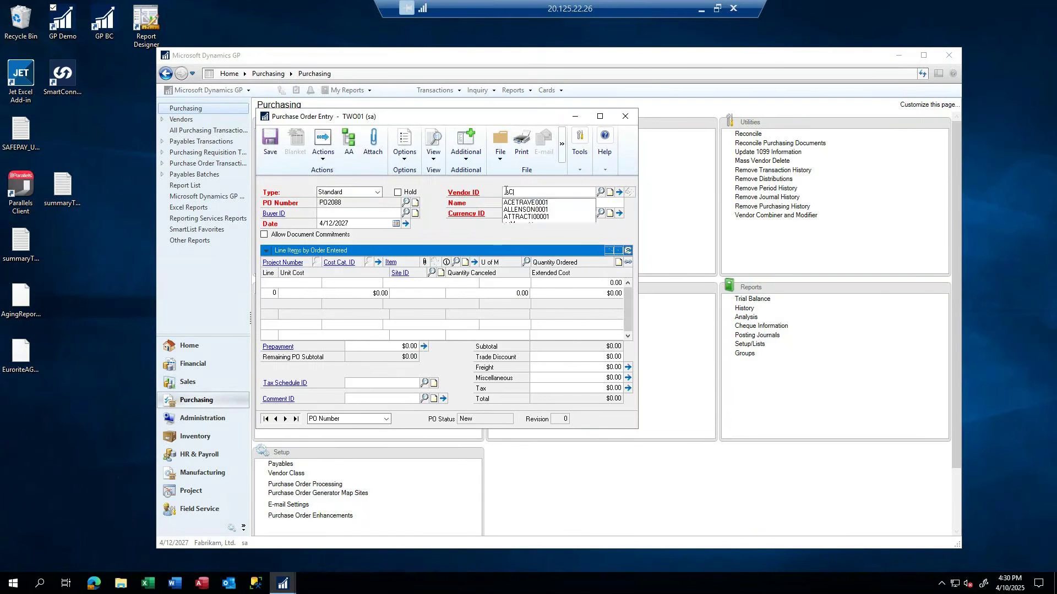
left_click(517, 204)
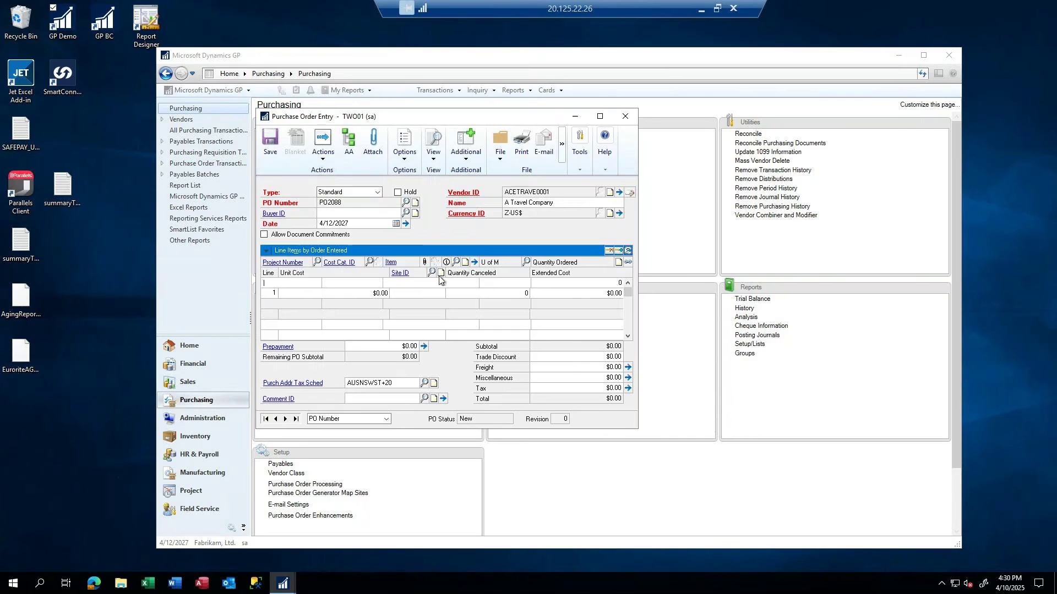
Add item ACCS-HDS-1EAR to the purchase order's first line with a quantity ordered of 10.
type("ACCS-H")
left_click(416, 296)
key("Tab")
type("10")
key("Tab")
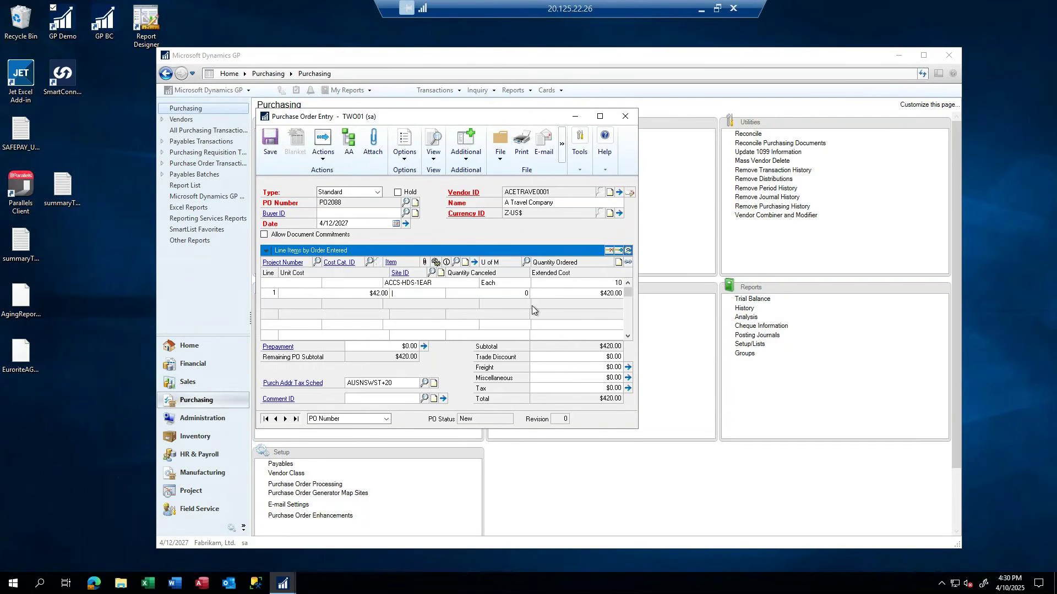
Set the purchase order line's unit cost to $10.00 and its site to NORTH.
key("shift+Tab")
type("0.1")
key("Tab")
key("shift+Tab")
type("10")
key("Tab")
type("NO")
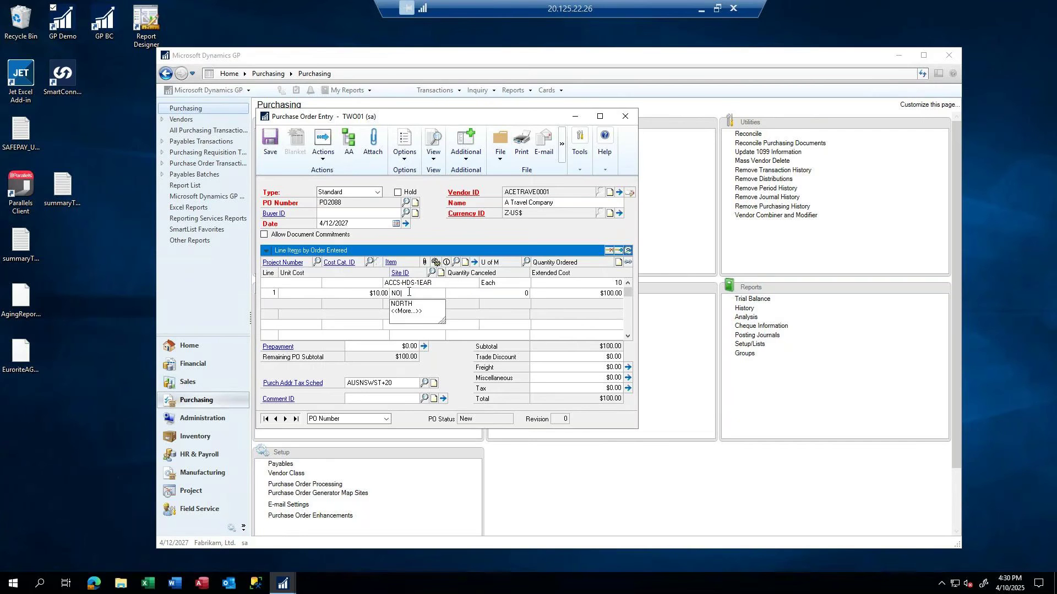
type("RTH")
key("Tab")
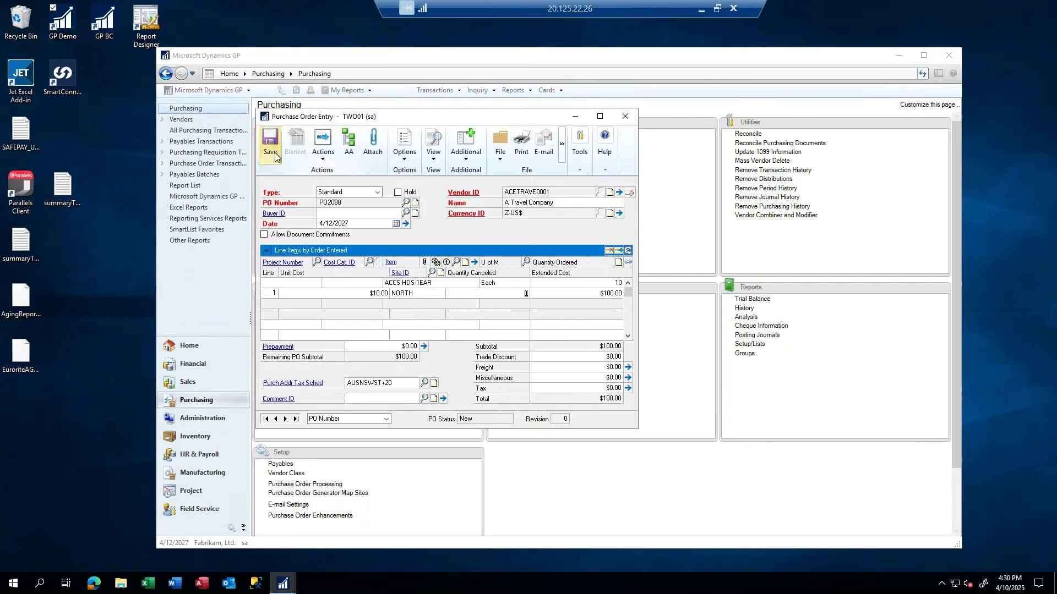
Receive the purchase order's ACCS-HDS-1EAR line and open the account distributions of the resulting receipt.
left_click(322, 153)
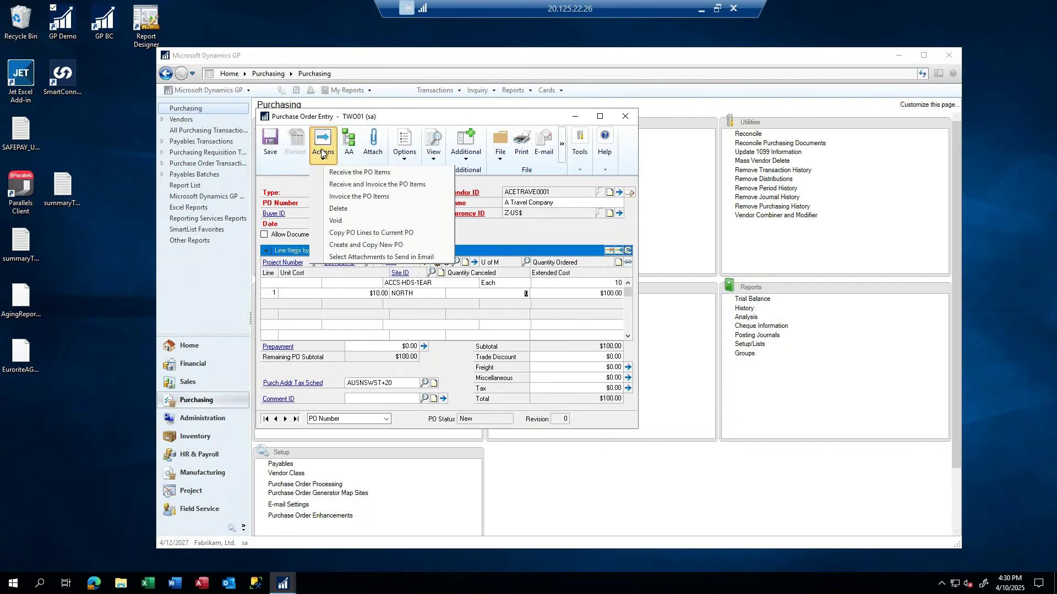
left_click(375, 173)
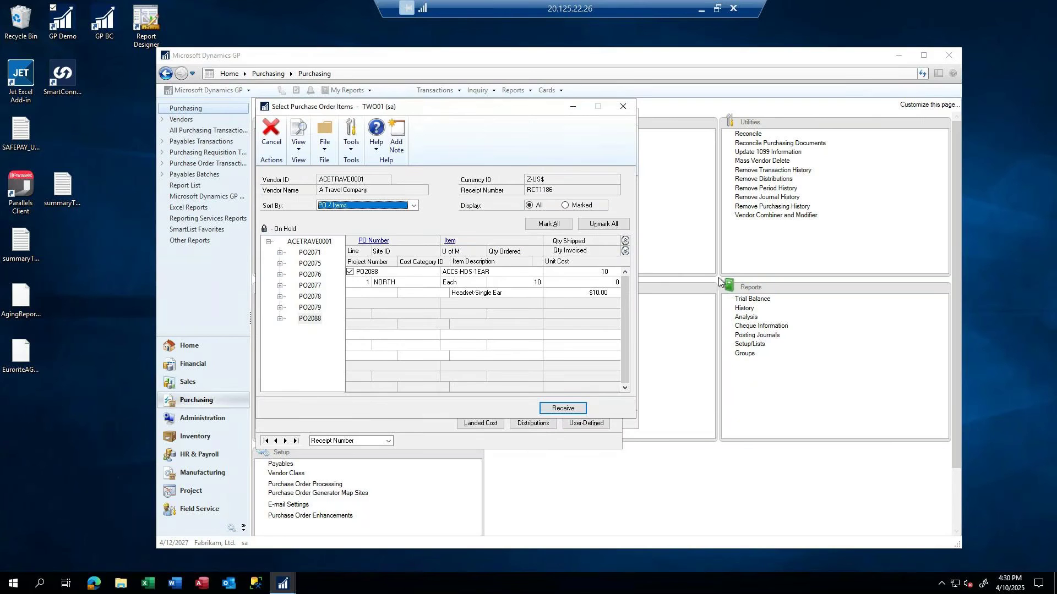
left_click(570, 408)
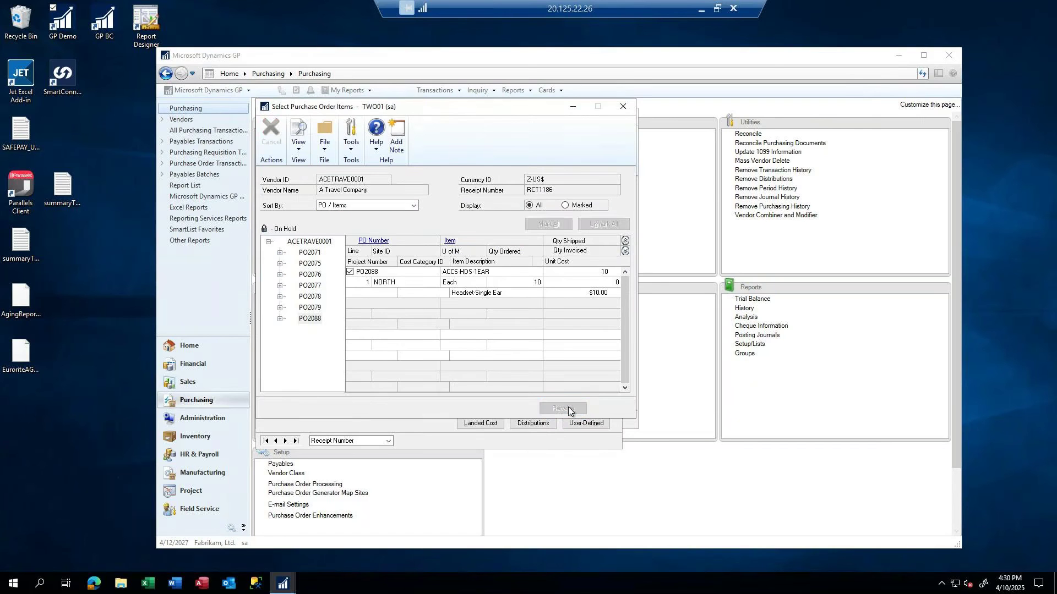
left_click(532, 423)
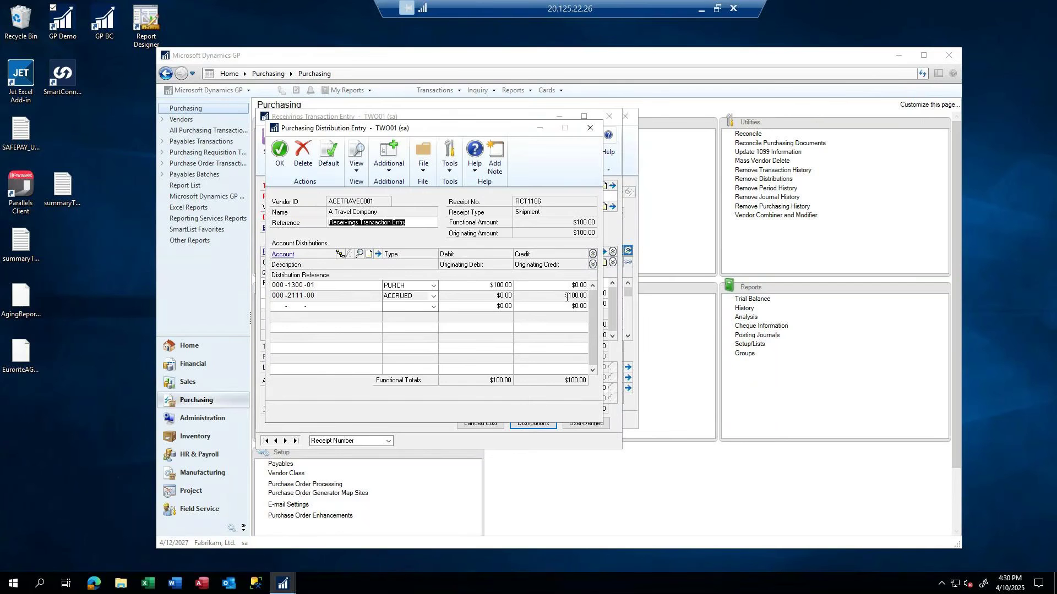
Post the shipment receipt without a batch, cancel its posting journal report, and close the purchase order window.
left_click(279, 150)
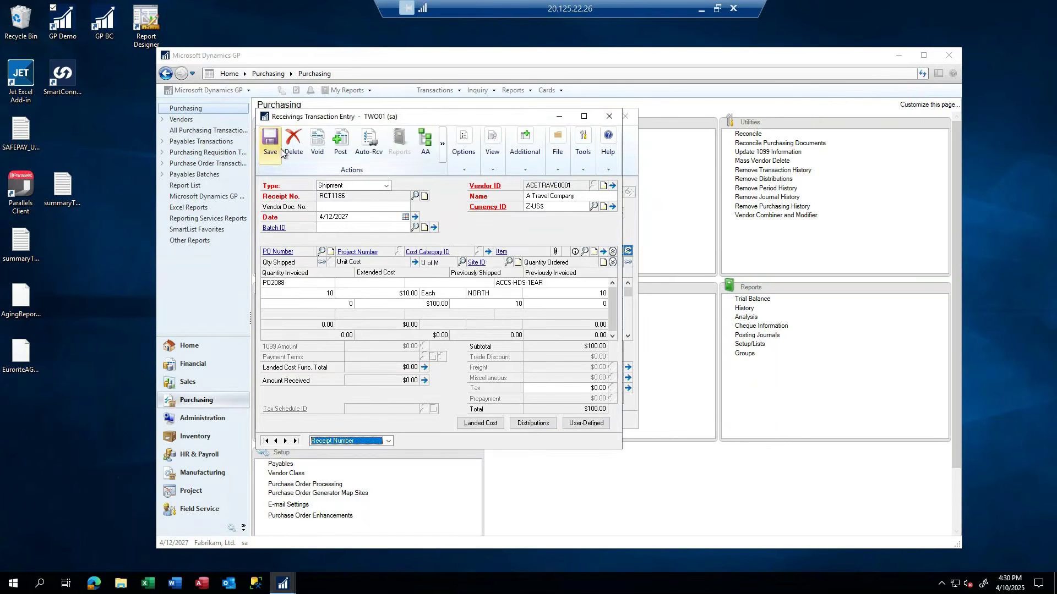
left_click(269, 144)
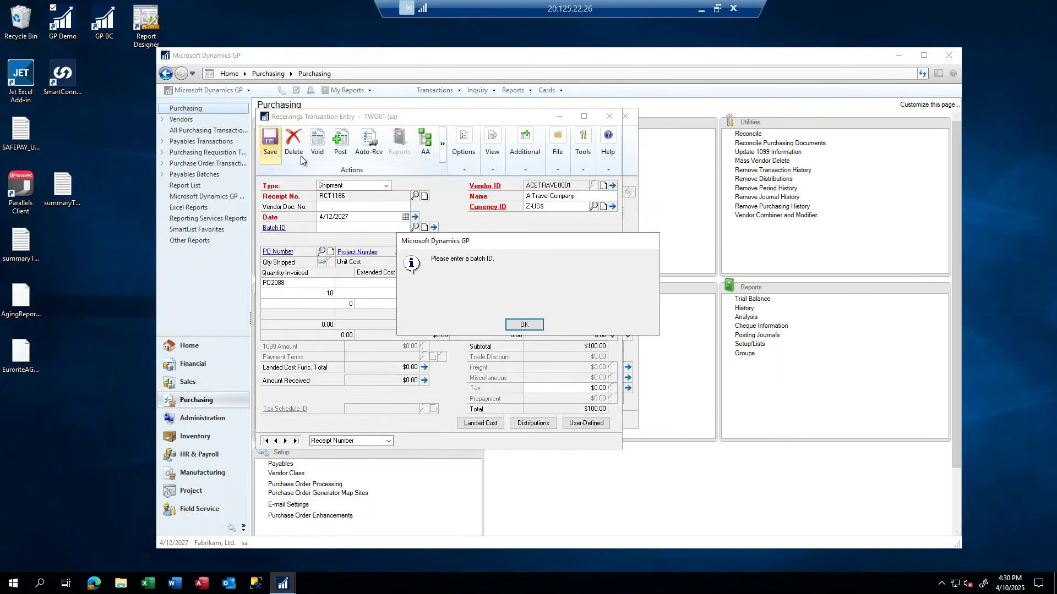
left_click(524, 325)
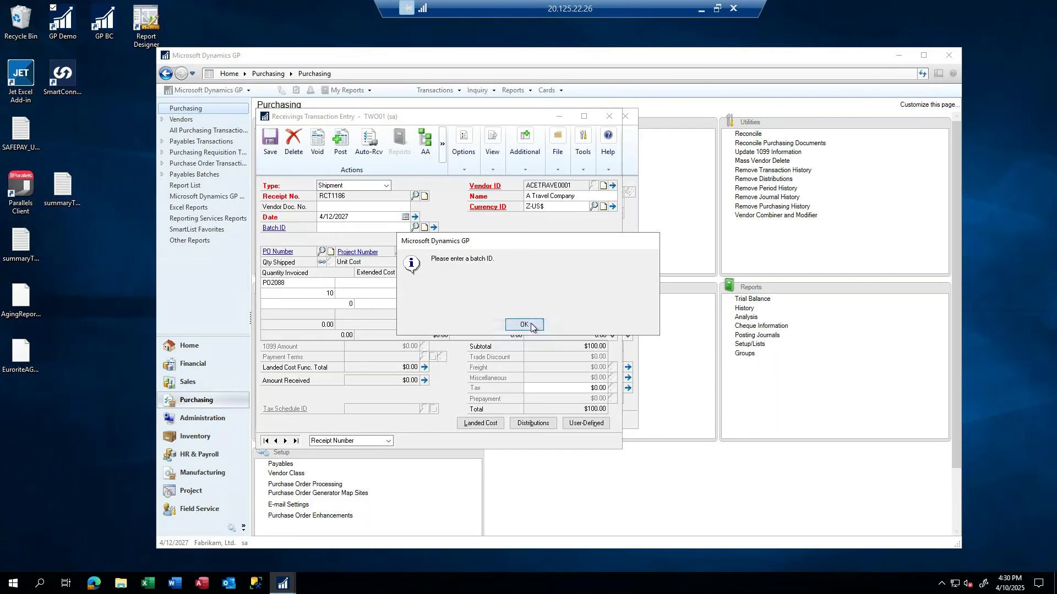
left_click(339, 142)
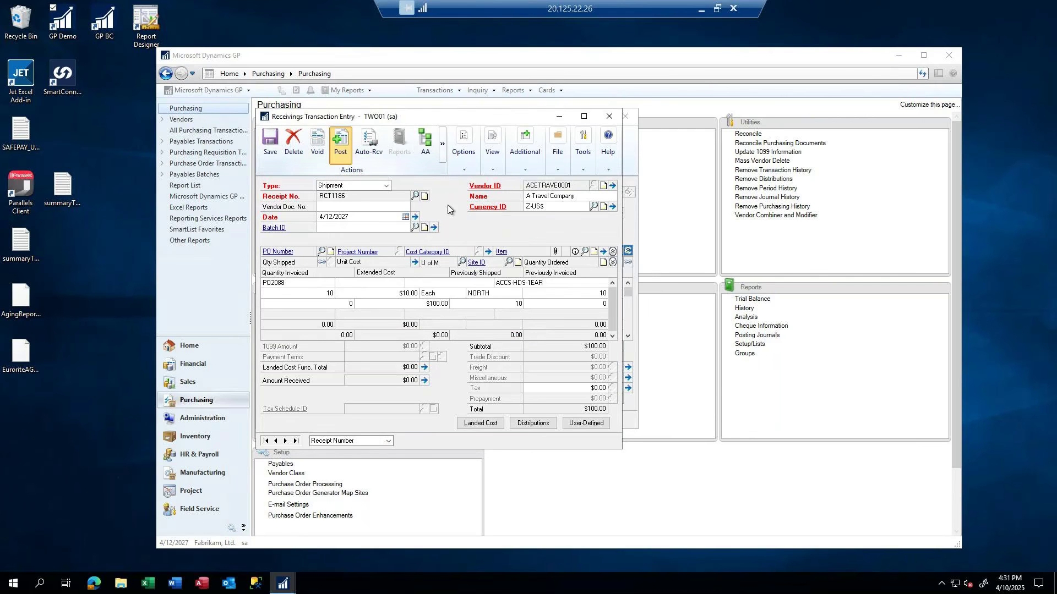
left_click(609, 118)
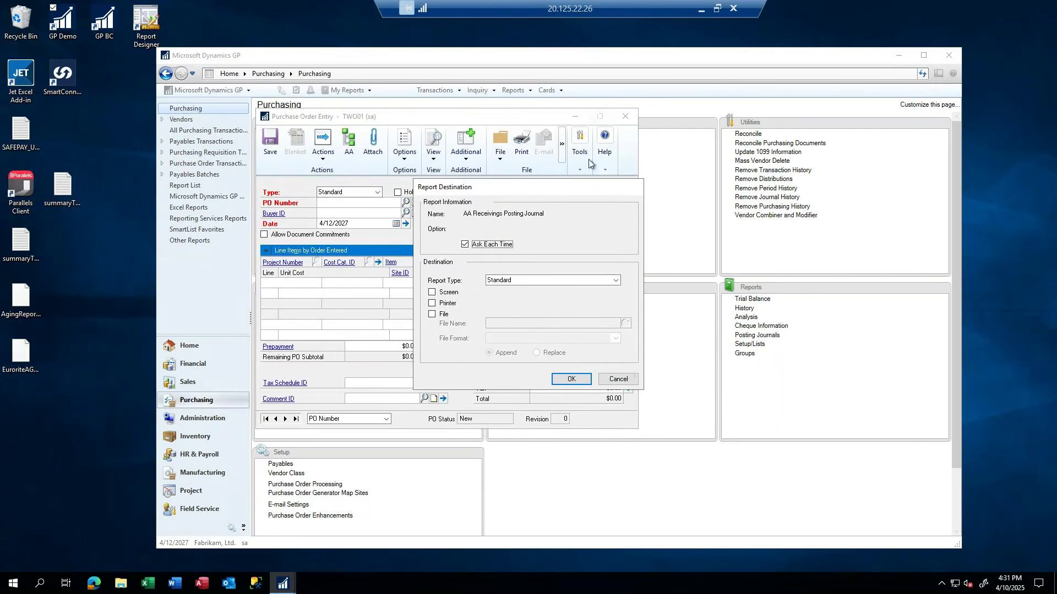
left_click(618, 378)
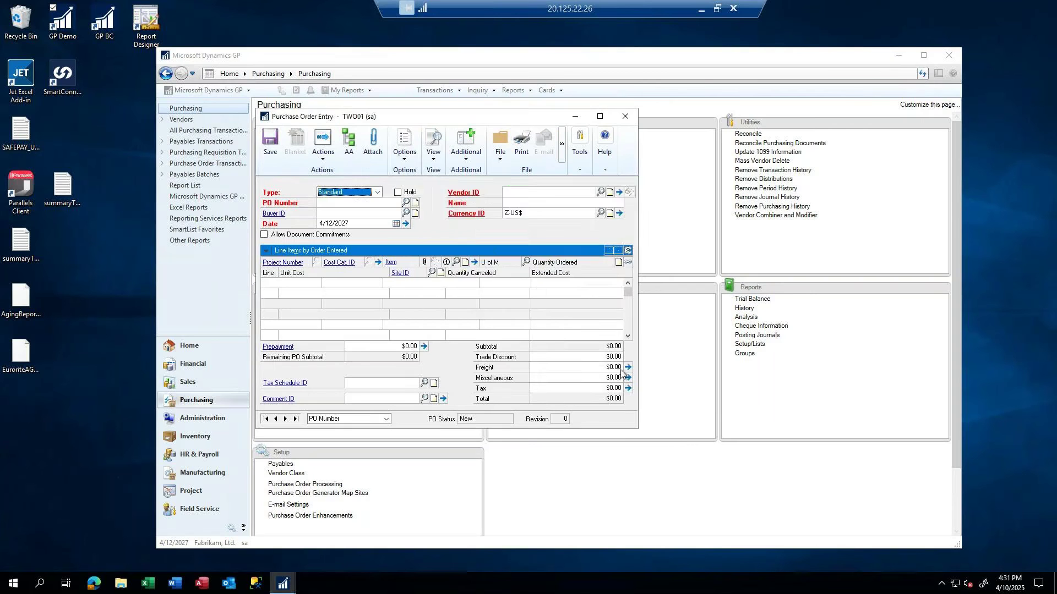
left_click(629, 116)
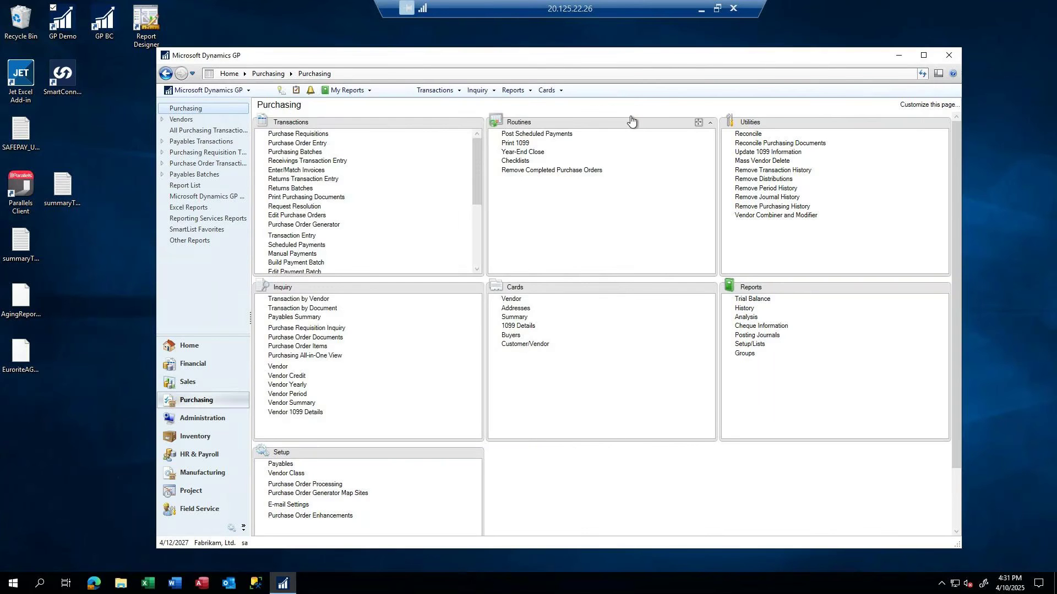
Start a purchasing invoice through Enter/Match Invoices with vendor document number 123123221.
left_click(311, 161)
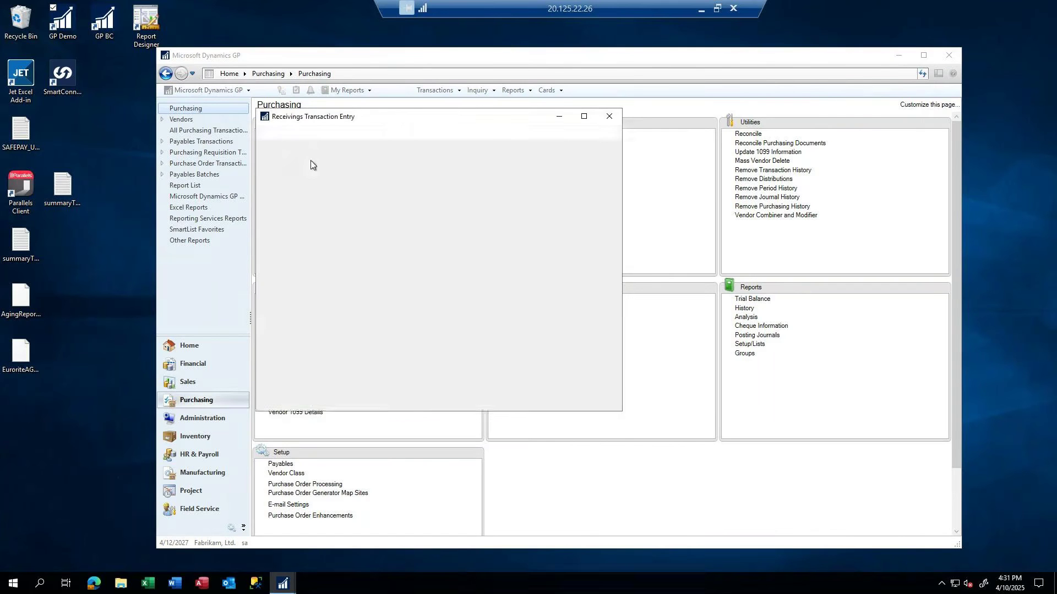
left_click(609, 116)
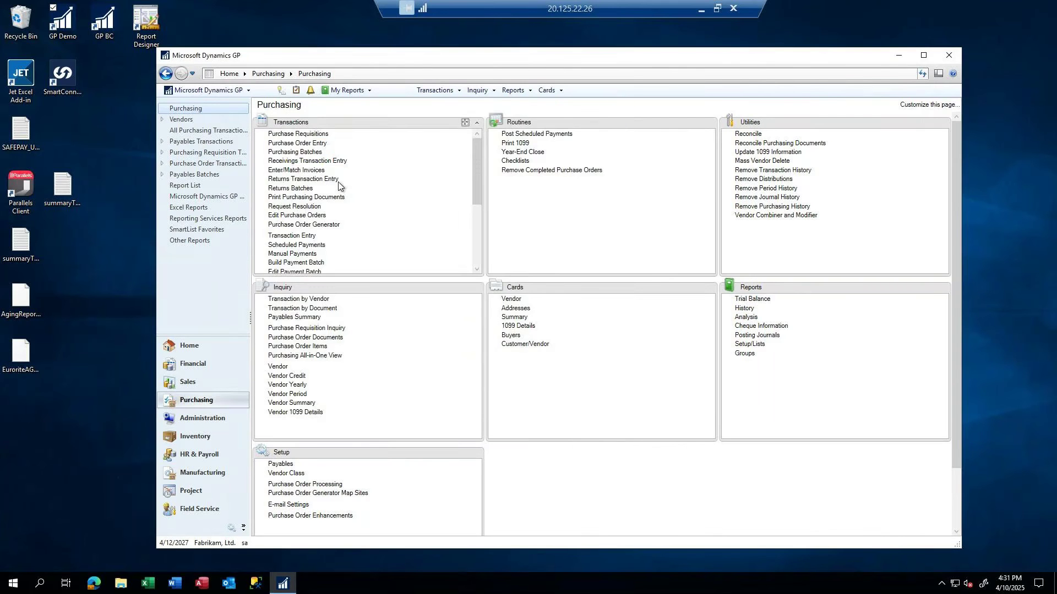
left_click(295, 172)
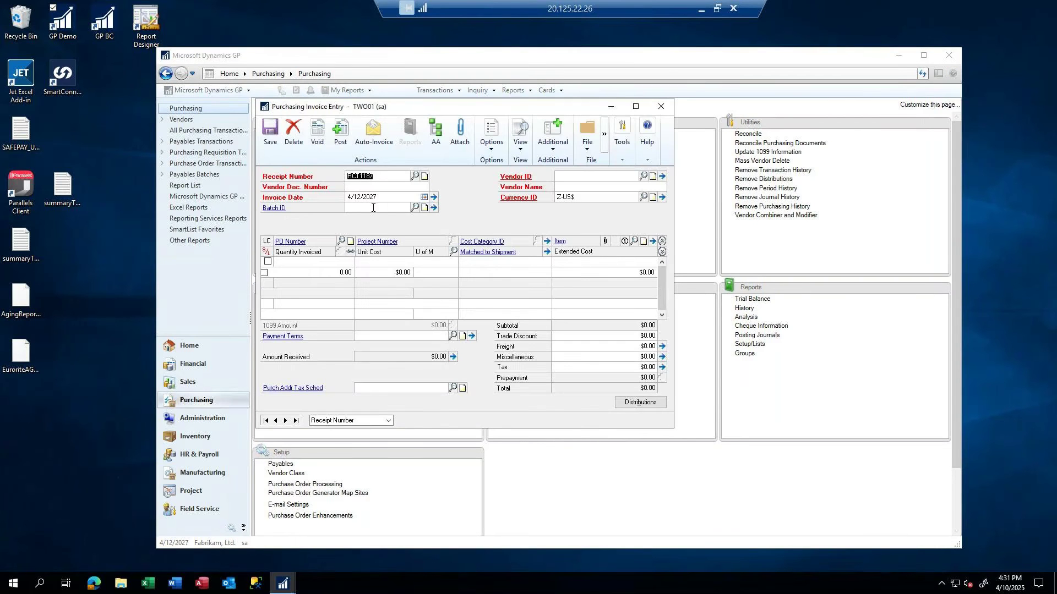
left_click(361, 198)
left_click(369, 187)
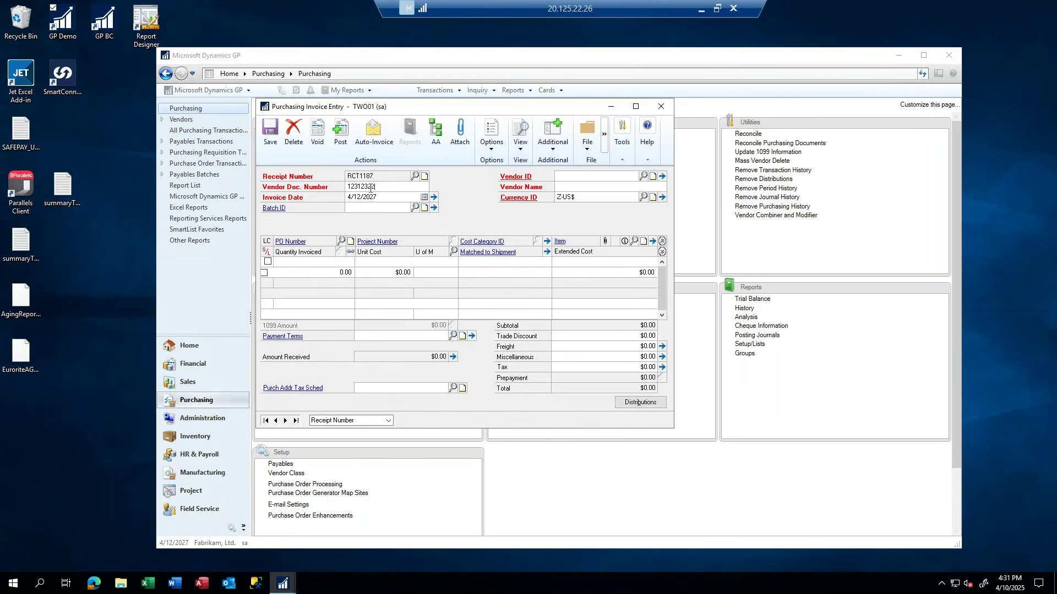
Set the purchasing invoice's vendor to A Travel Company, declining to add a new vendor record.
key("Tab")
key("Tab")
key("Tab")
type("A")
key("Tab")
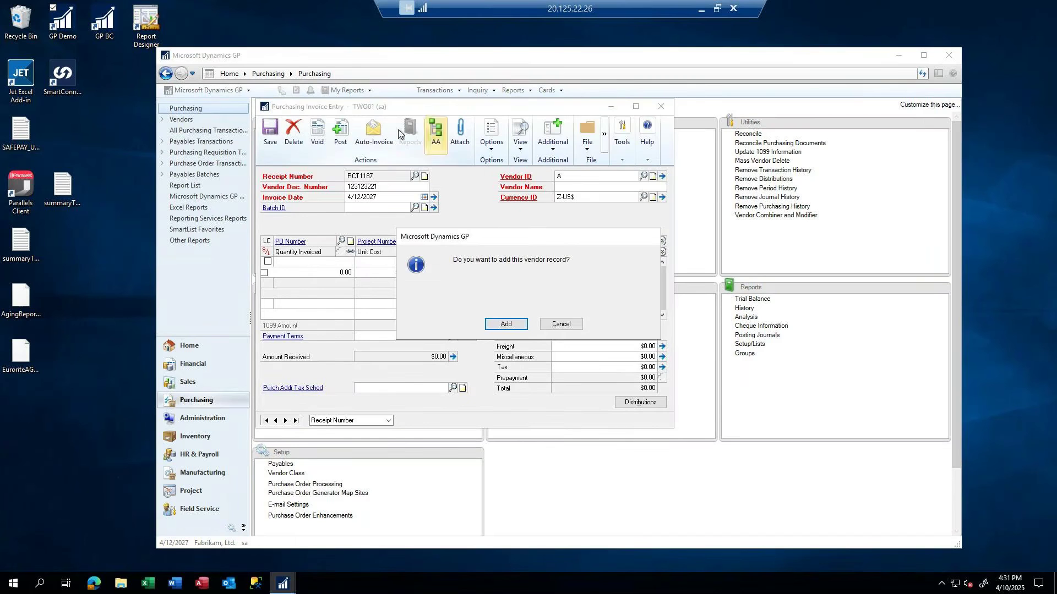
left_click(561, 325)
type("A")
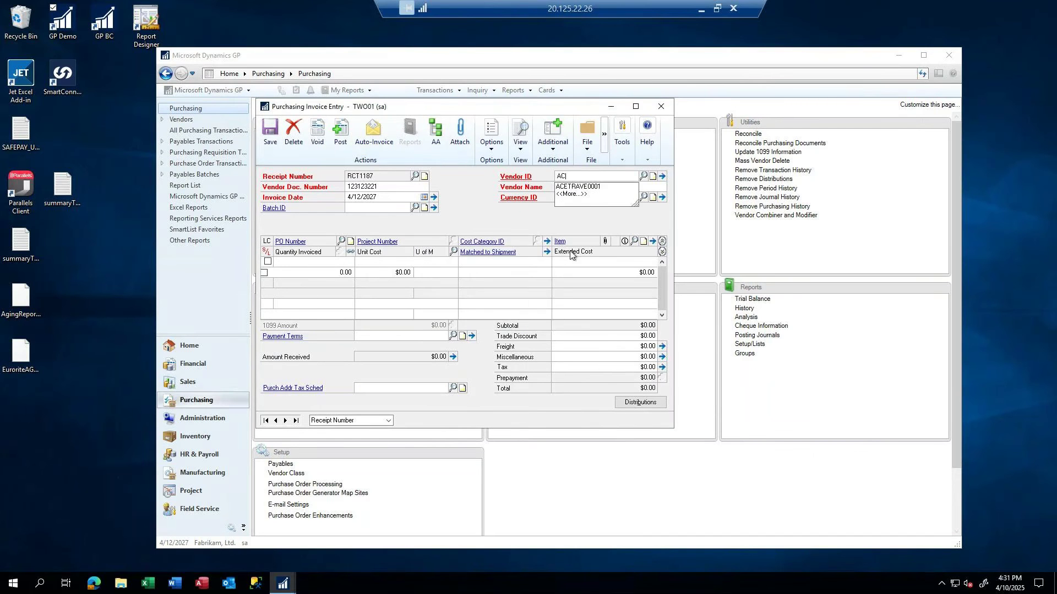
left_click(575, 186)
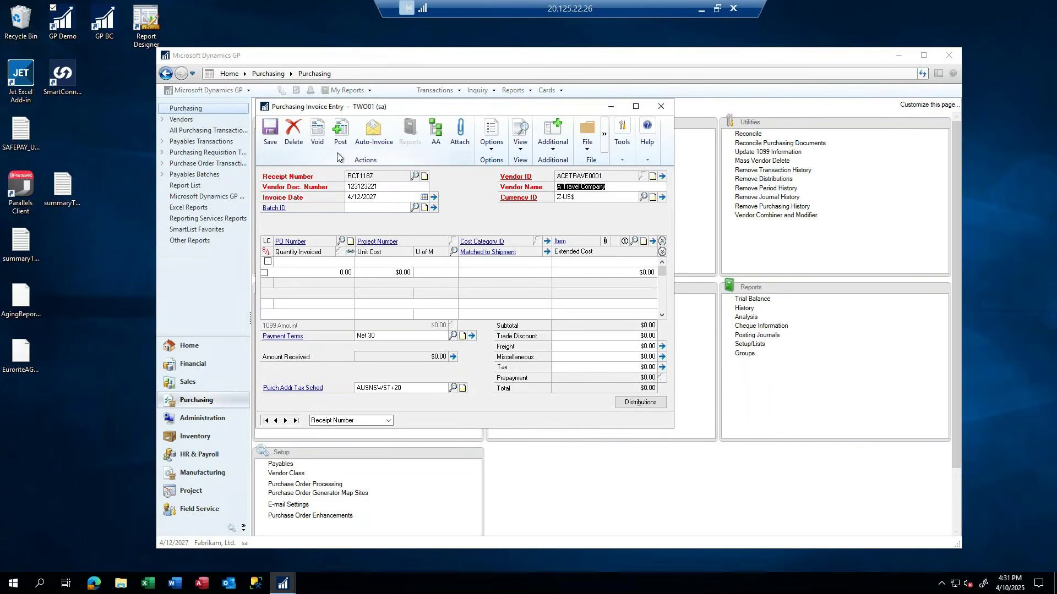
Auto-invoice the received ACCS-HDS-1EAR line of the latest purchase order and review the invoice's account distributions.
left_click(379, 127)
left_click(309, 297)
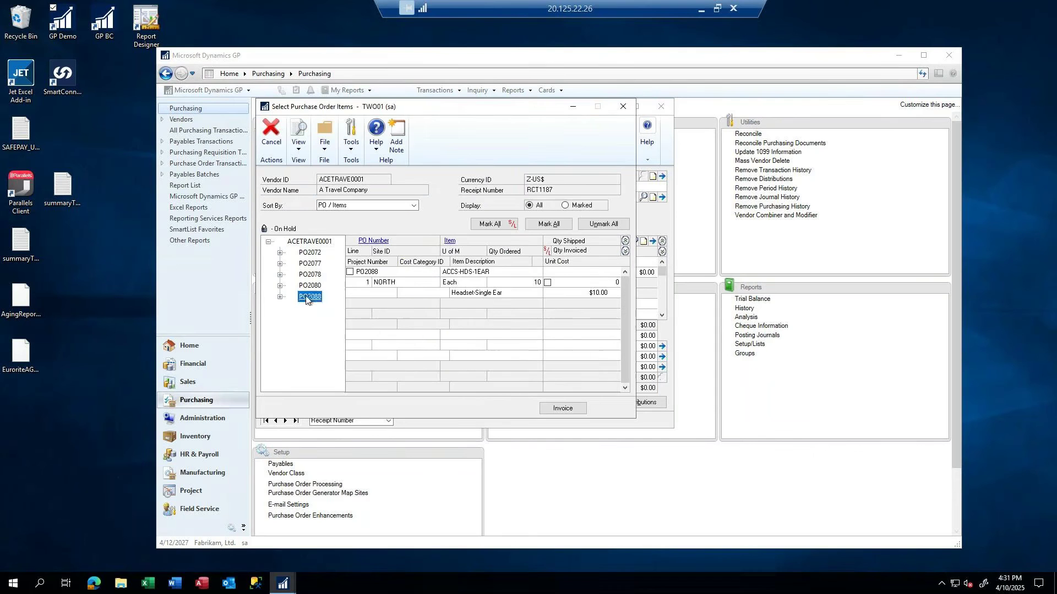
left_click(350, 272)
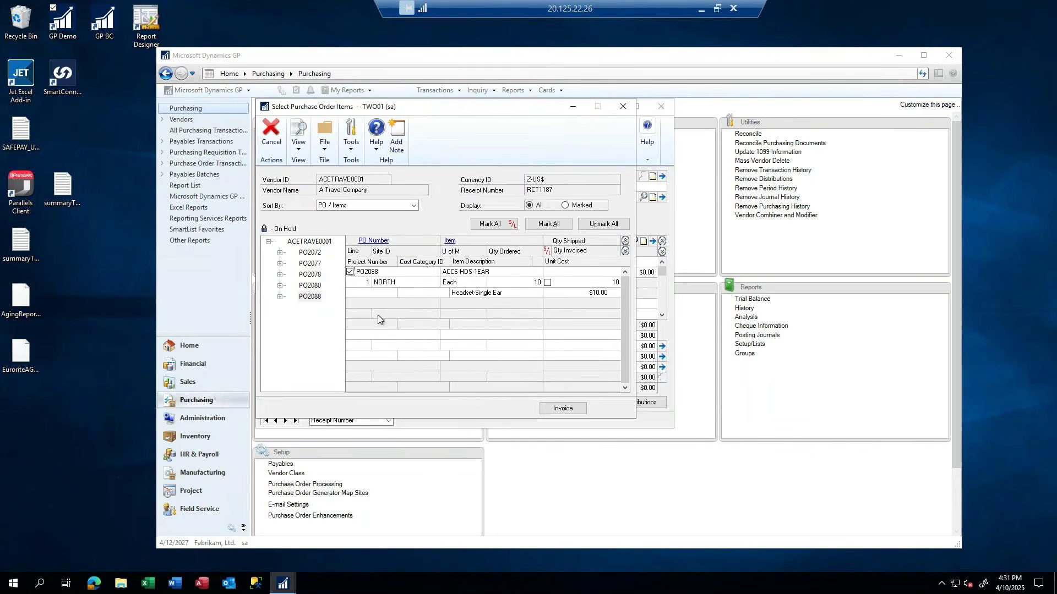
left_click(583, 294)
left_click(566, 411)
left_click(639, 403)
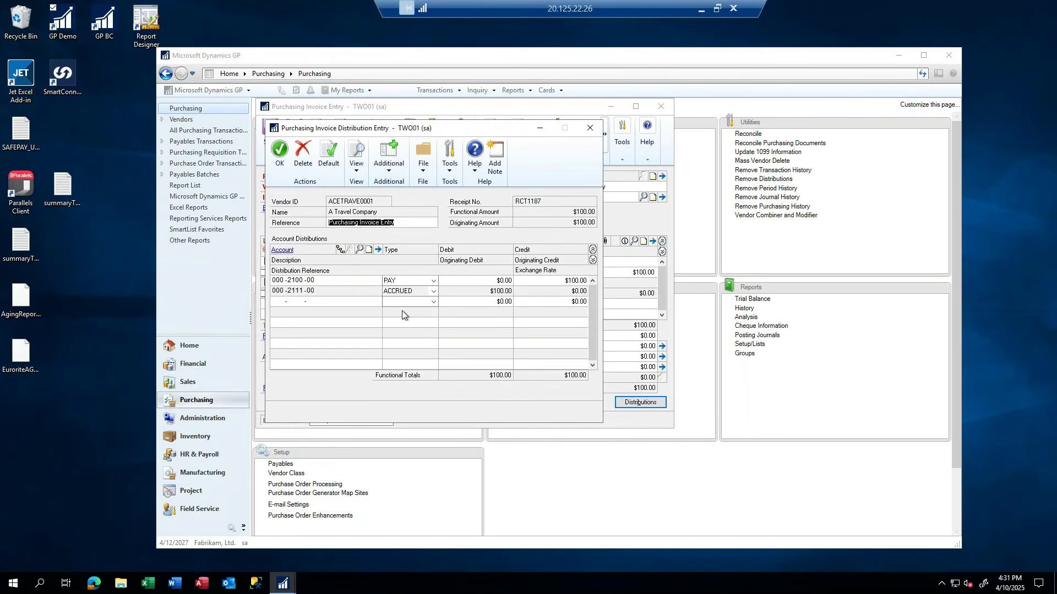
left_click(588, 129)
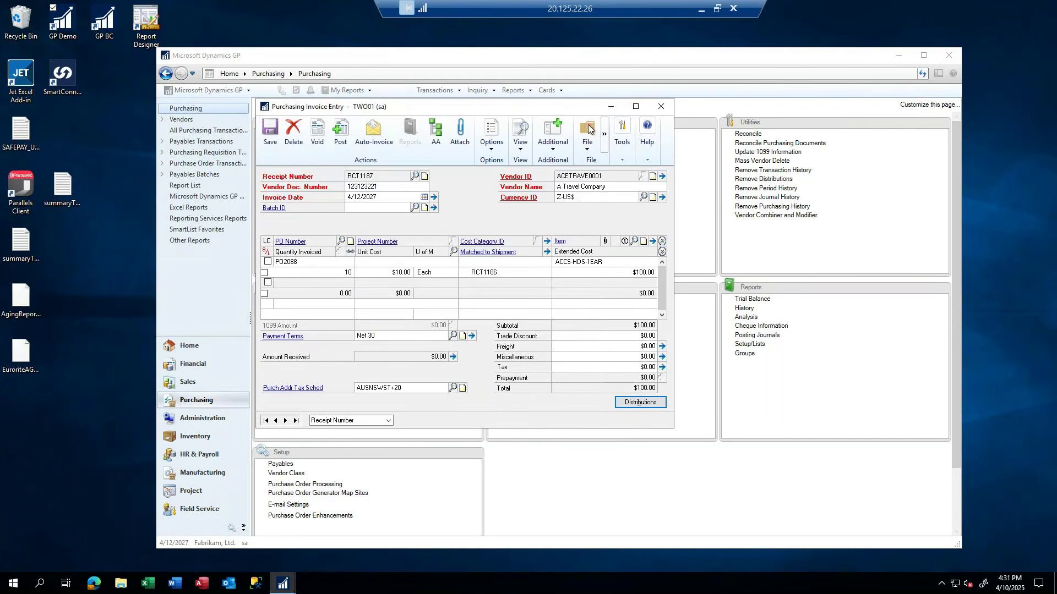
Set the invoice line's unit cost to $11.00 and accept the difference from the matched shipment.
left_click(391, 272)
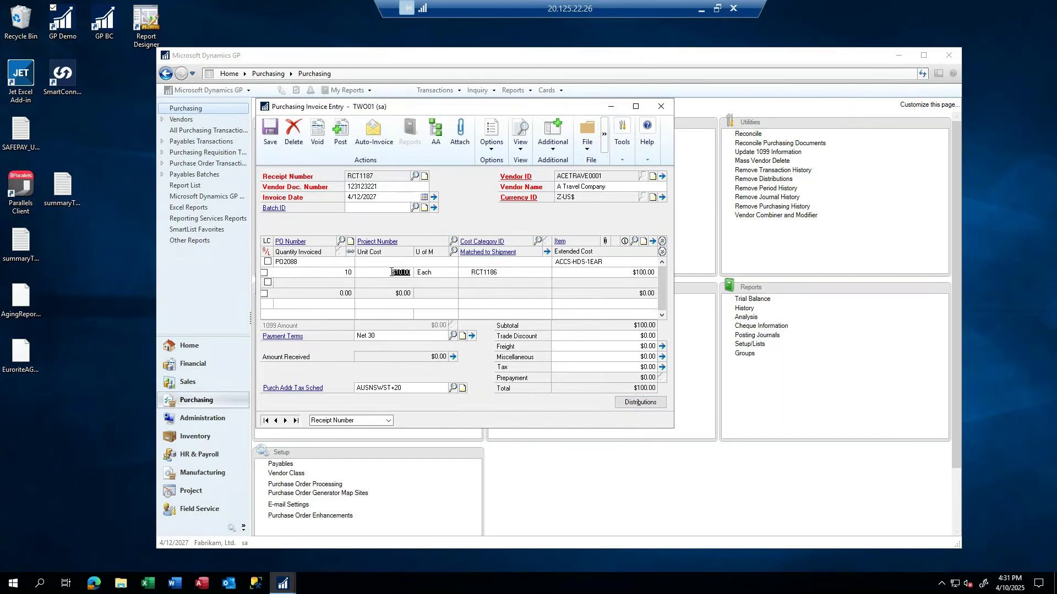
type("11")
key("Tab")
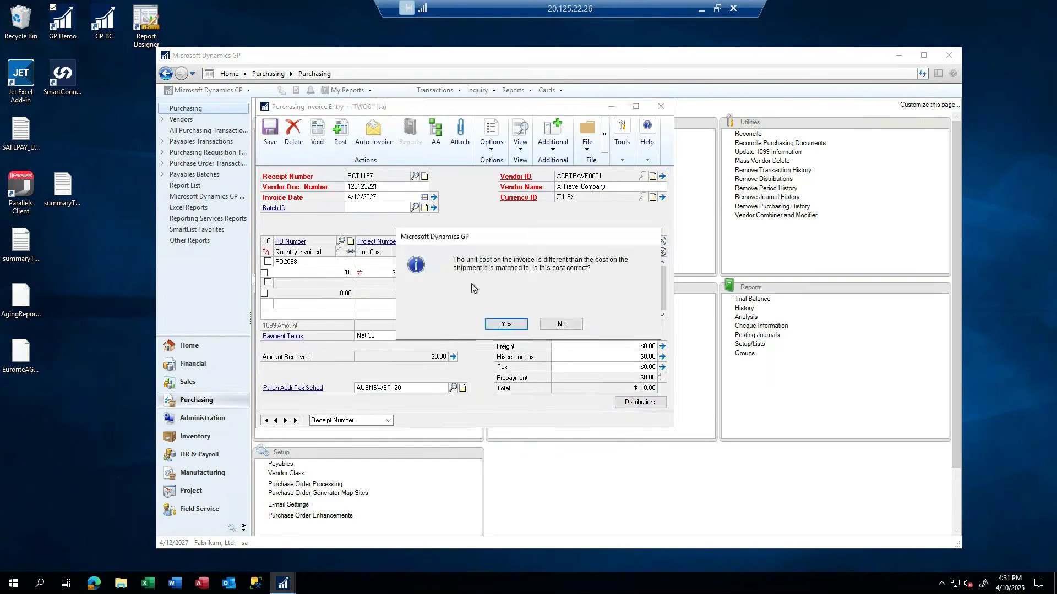
left_click(503, 324)
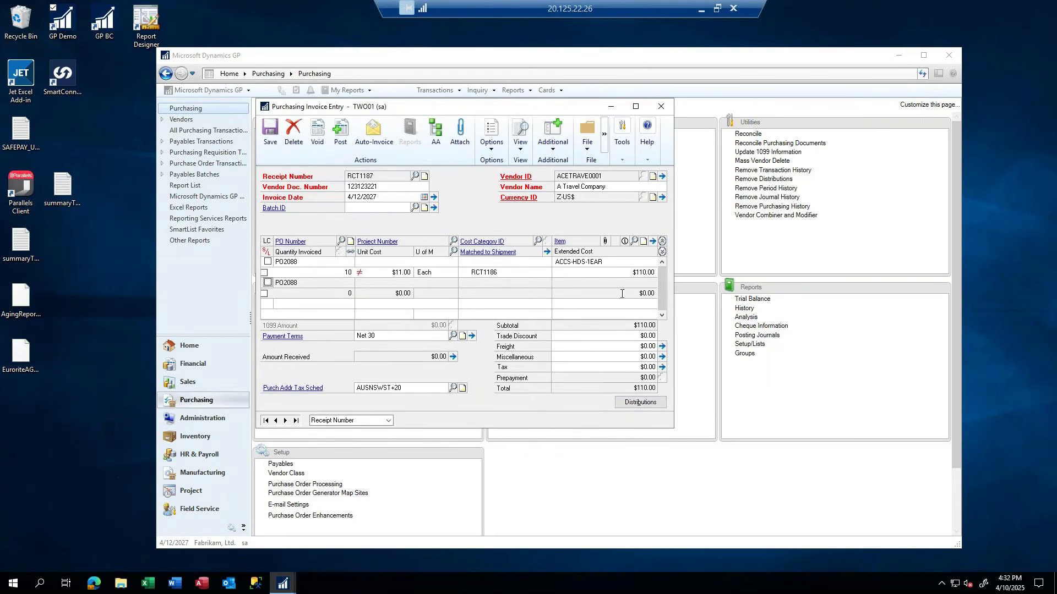
Review the repriced invoice's account distributions, examining the account and type of the PURCH line.
left_click(636, 404)
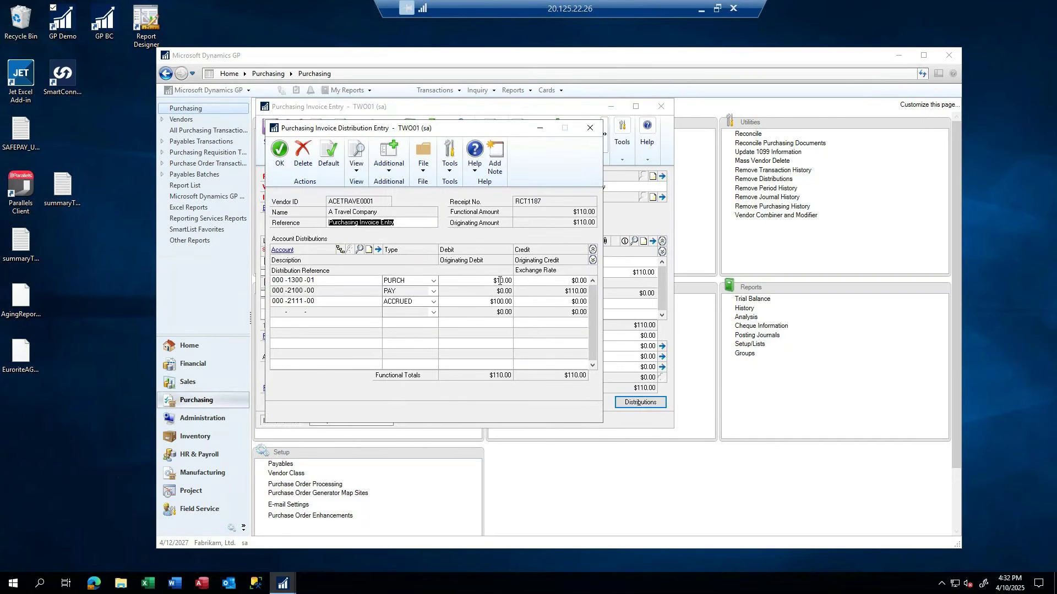
double_click(292, 282)
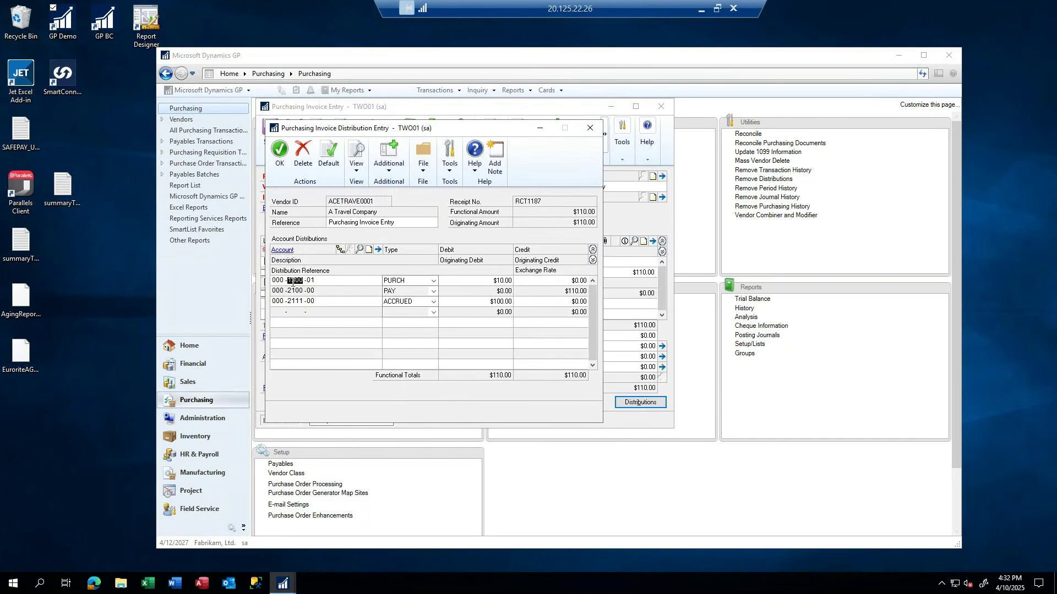
left_click(386, 281)
left_click(279, 149)
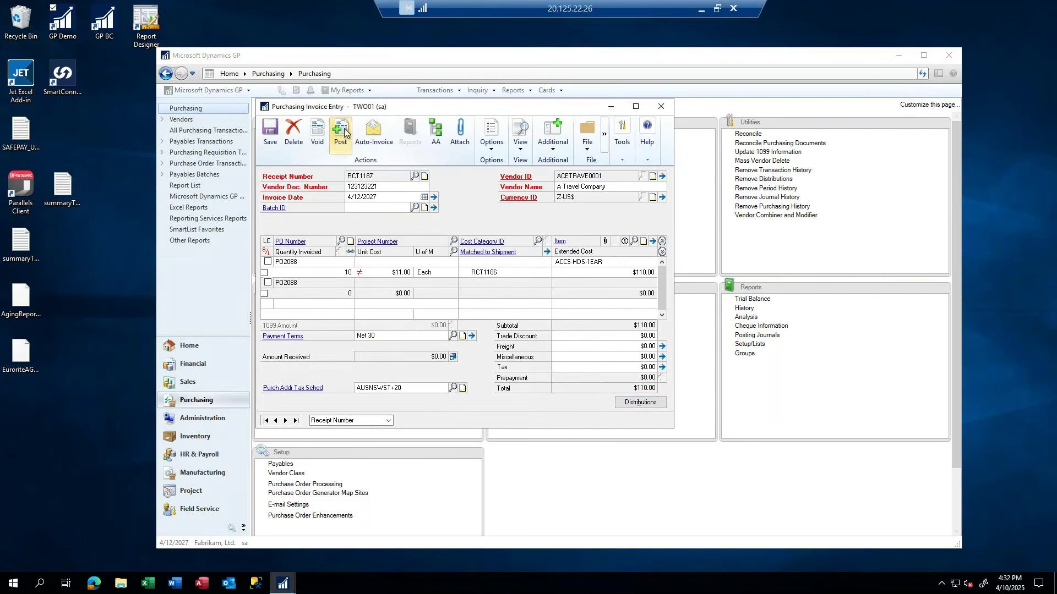
Post the purchasing invoice and cancel its posting journal report.
left_click(343, 131)
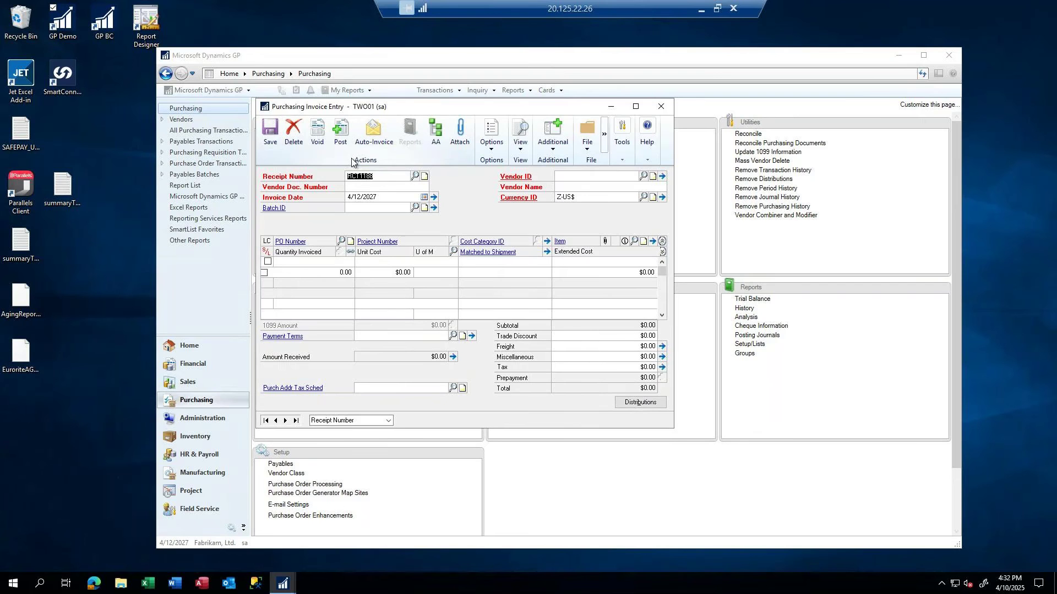
left_click(662, 108)
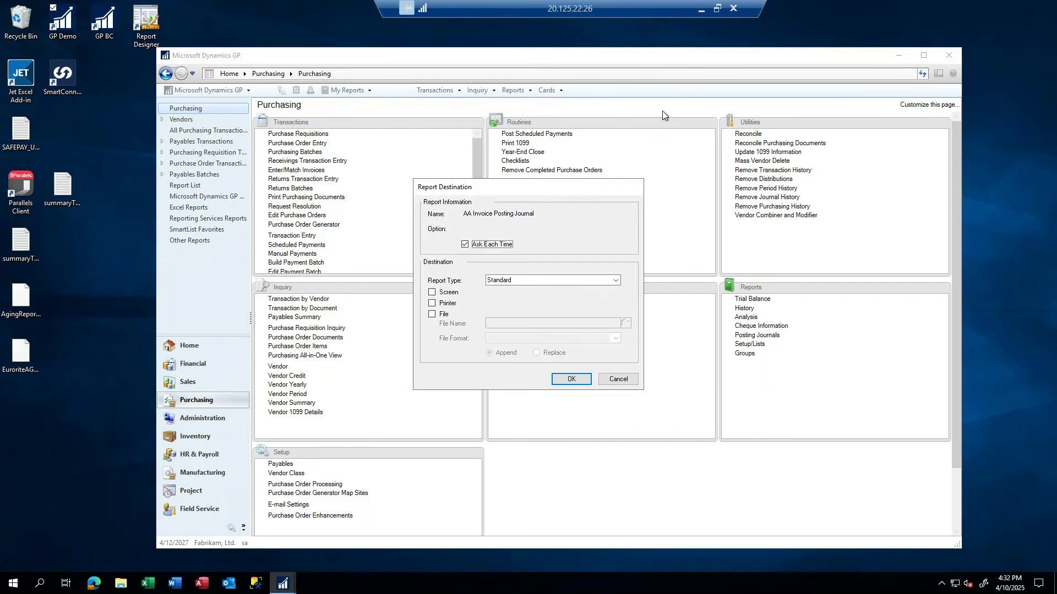
left_click(615, 379)
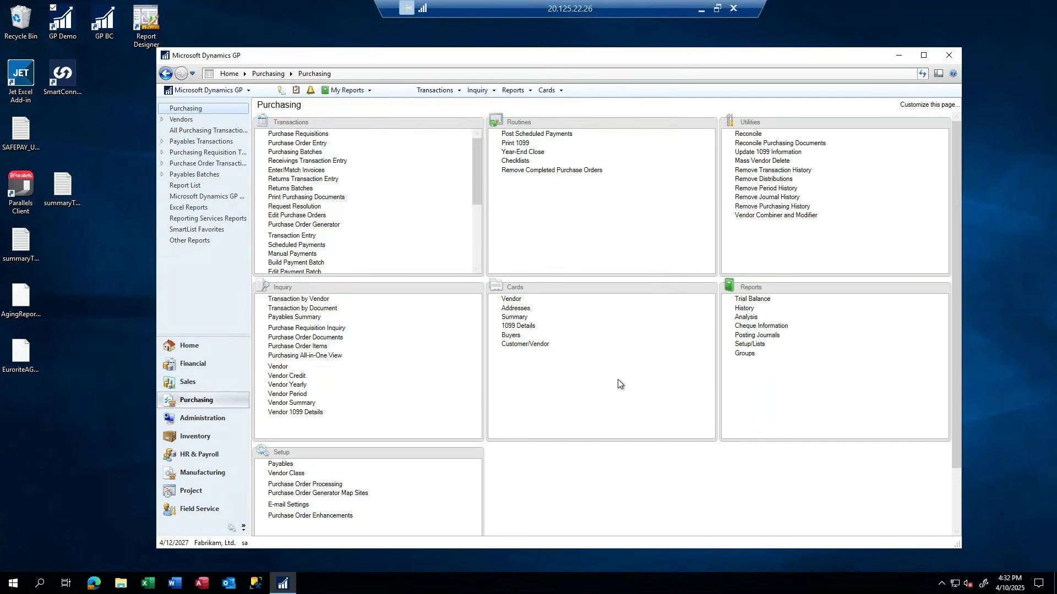
Review the Sales Order Processing setup in the Sales area, then close it without changes.
left_click(194, 385)
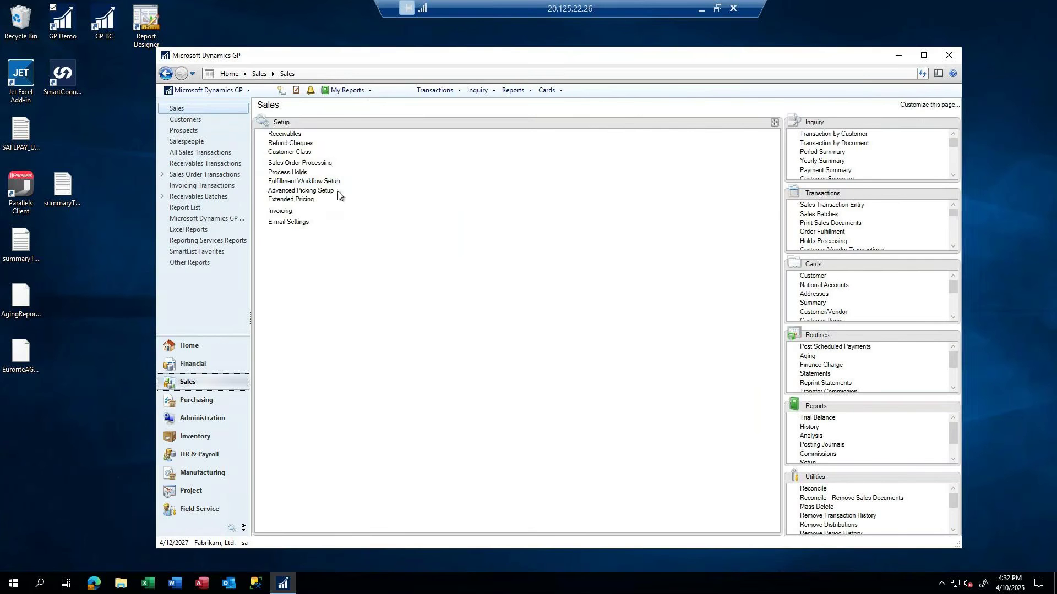
left_click(297, 164)
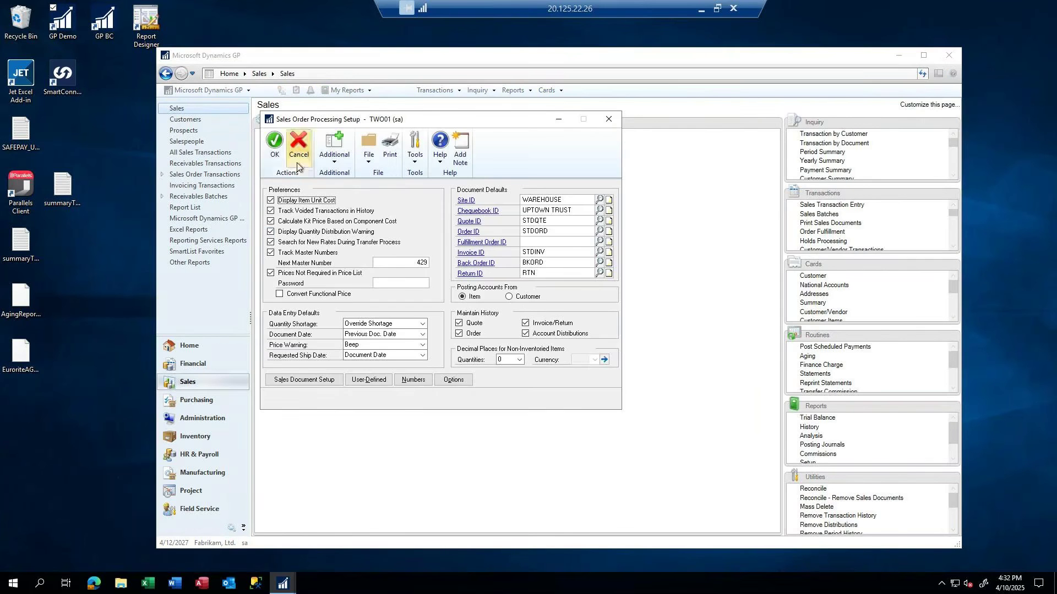
left_click(608, 122)
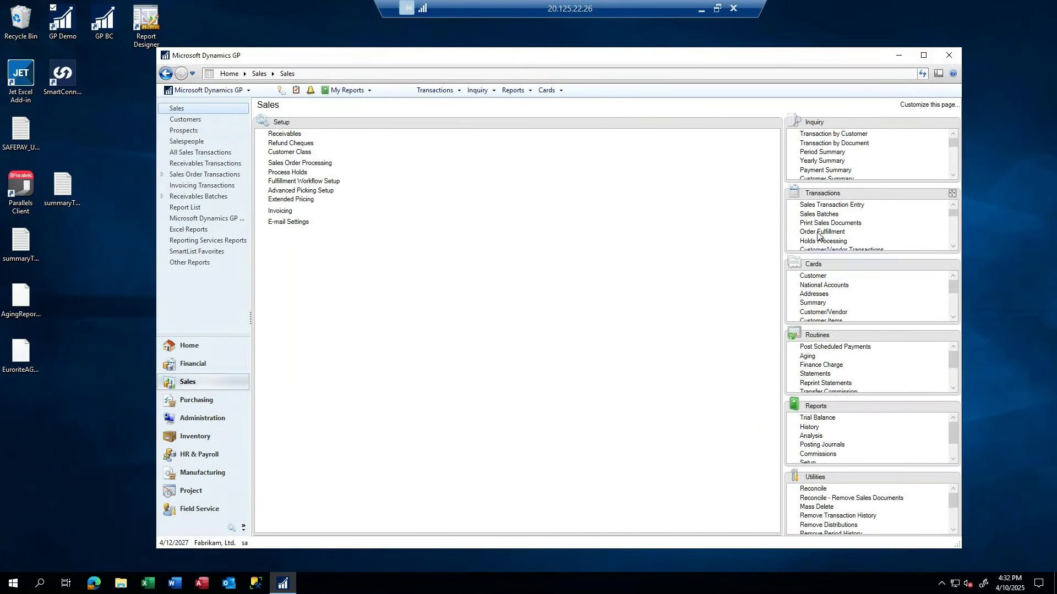
Start a new sales transaction of type Invoice (STDINV) for customer Aaron Fitz Electrical.
left_click(817, 206)
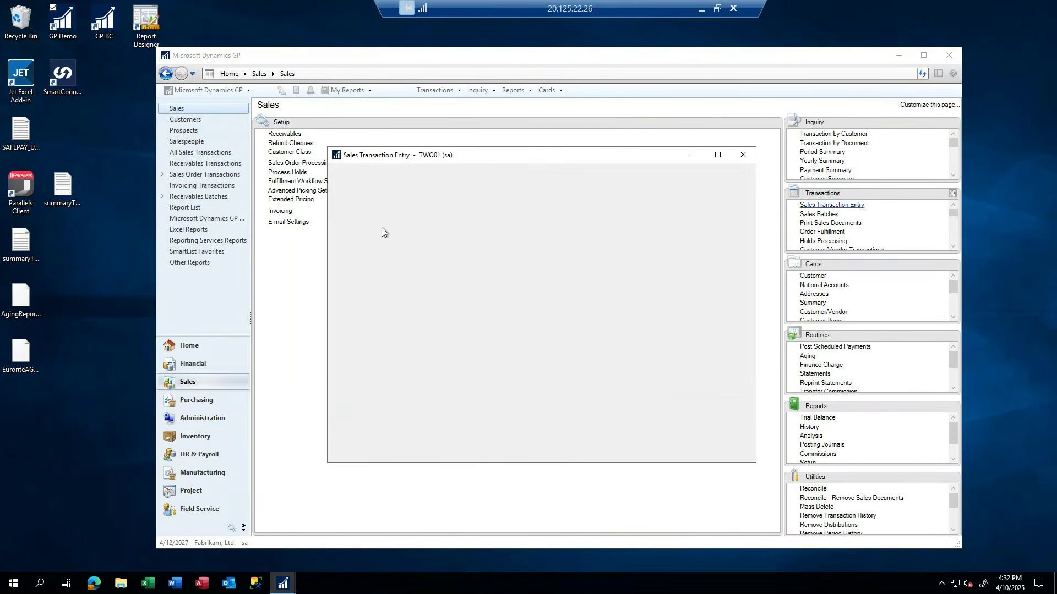
left_click(429, 225)
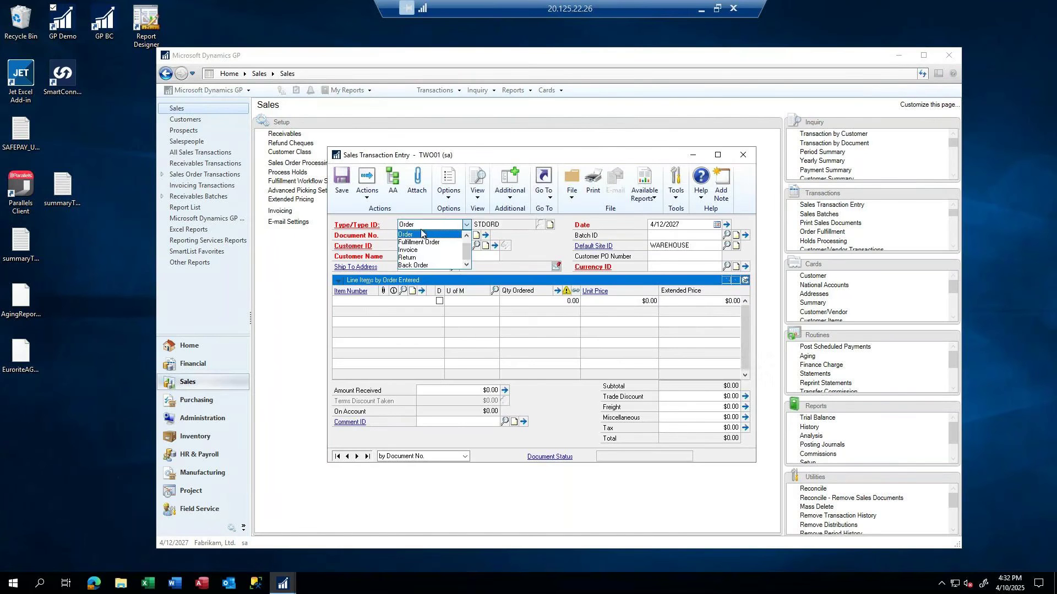
left_click(422, 252)
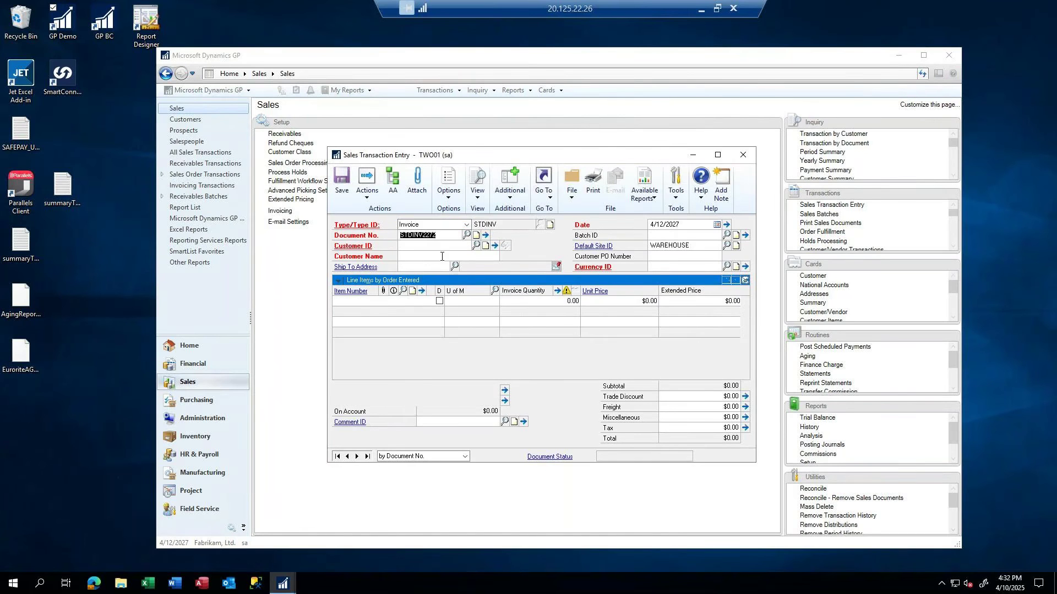
type("A")
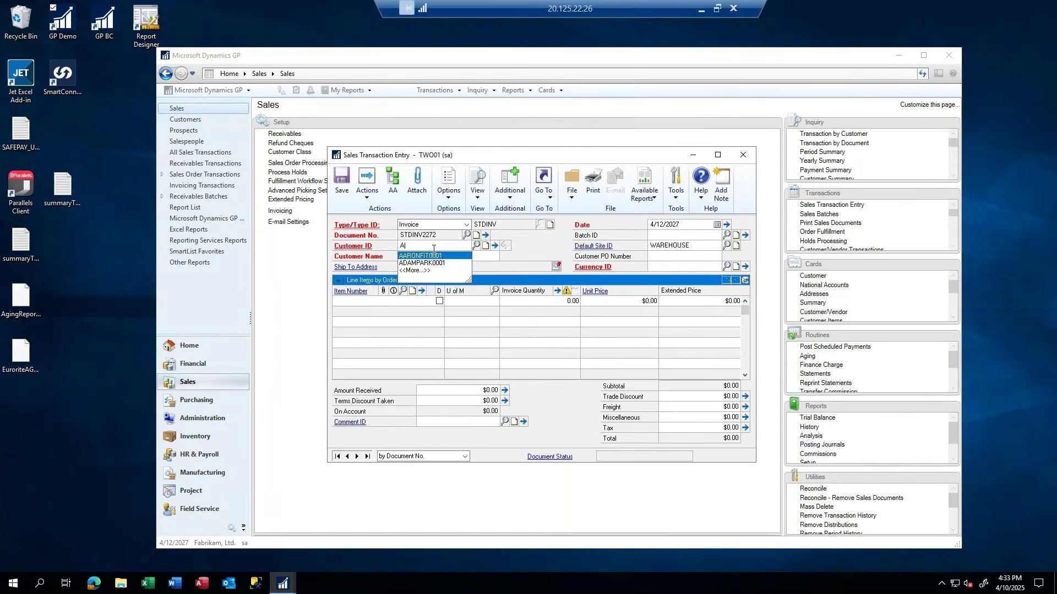
left_click(421, 255)
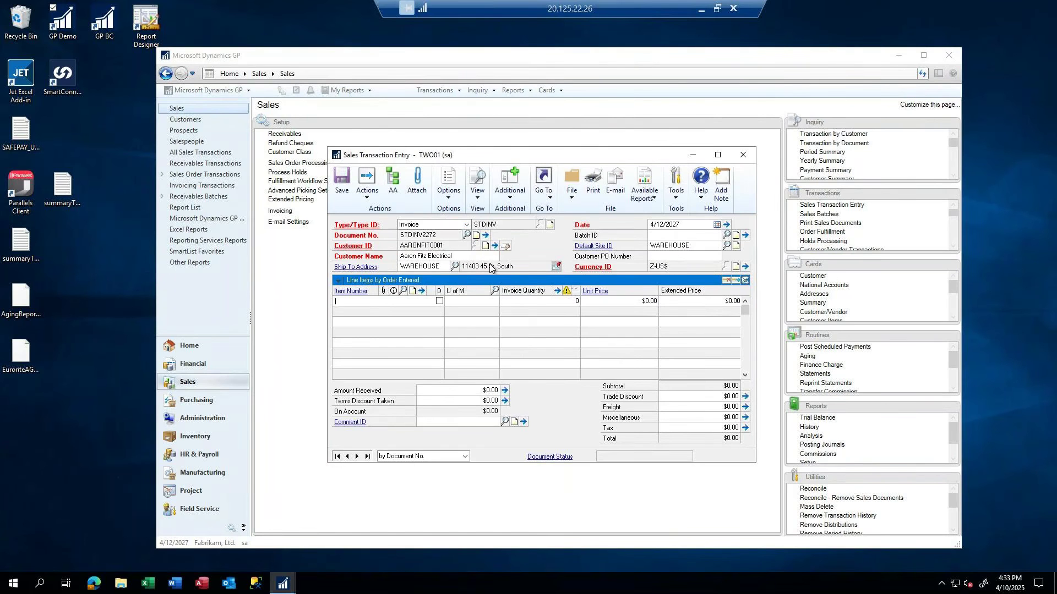
Add item ACCS-HDS-1EAR to the invoice with a quantity of 1 and a unit price of $30.00.
type("ACC")
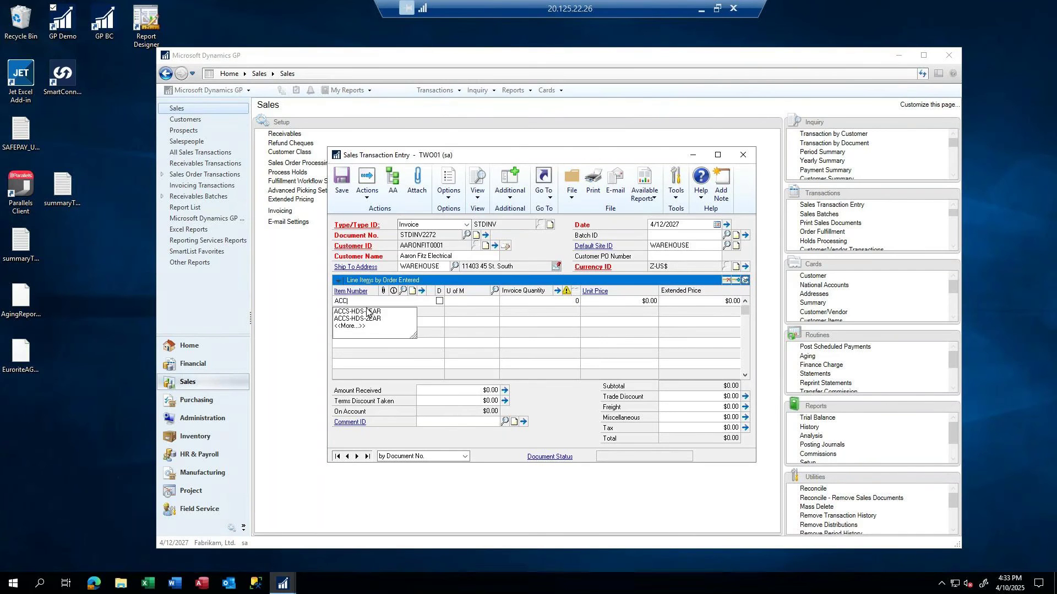
left_click(368, 315)
key("Tab")
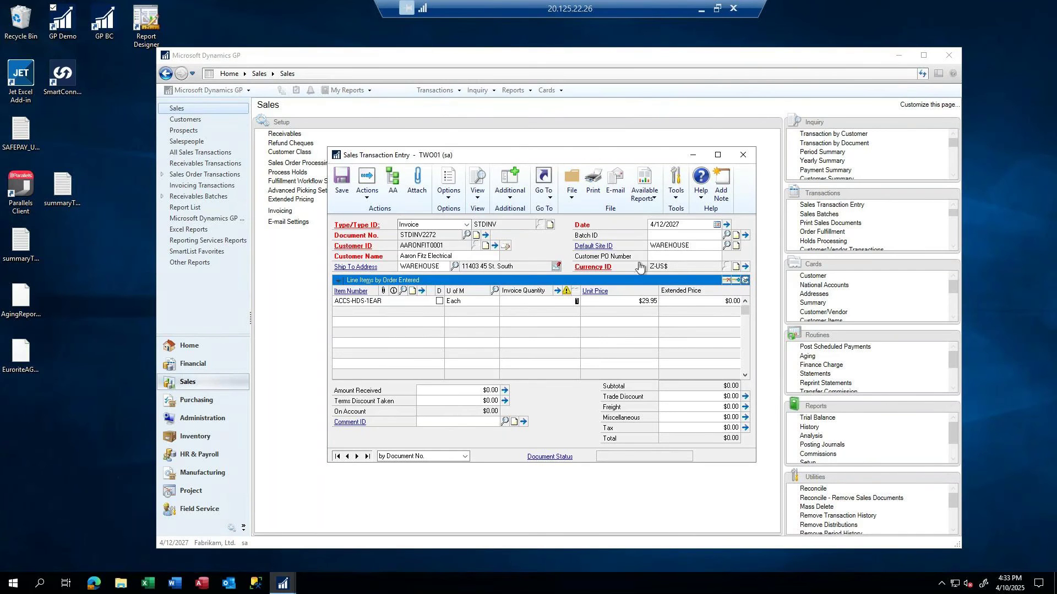
type("1")
key("Tab")
type("0.03")
key("Tab")
Show the details of the ACCS-HDS-1EAR line and set its site to NORTH.
left_click(745, 282)
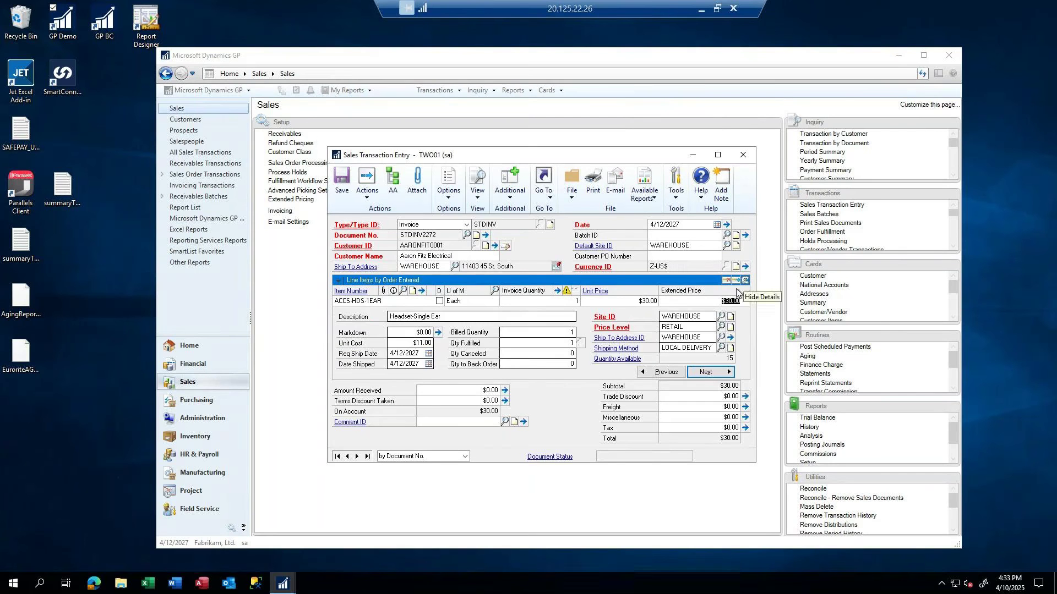
left_click(665, 316)
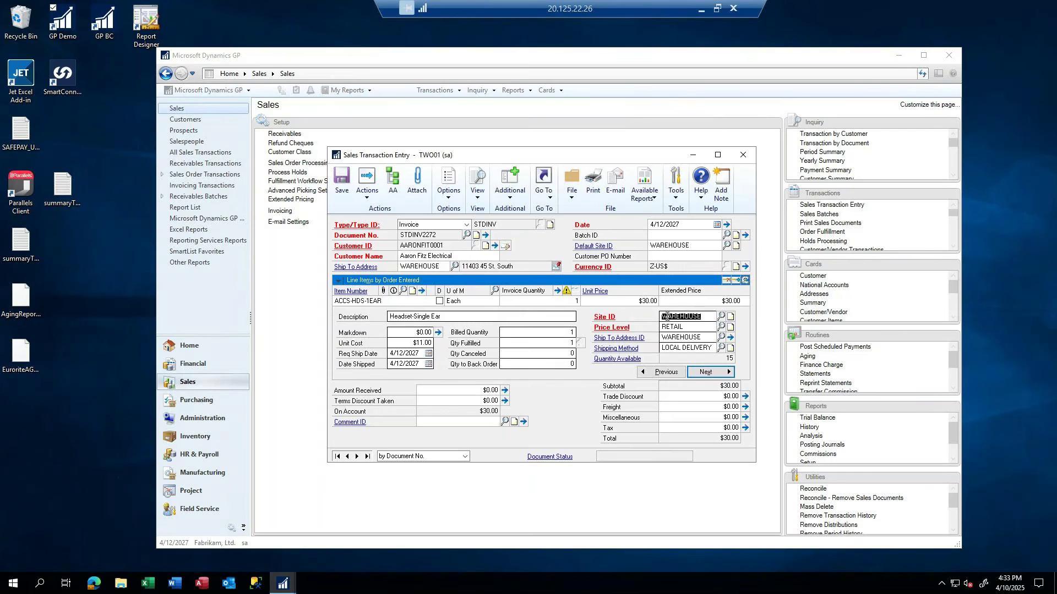
type("NOR")
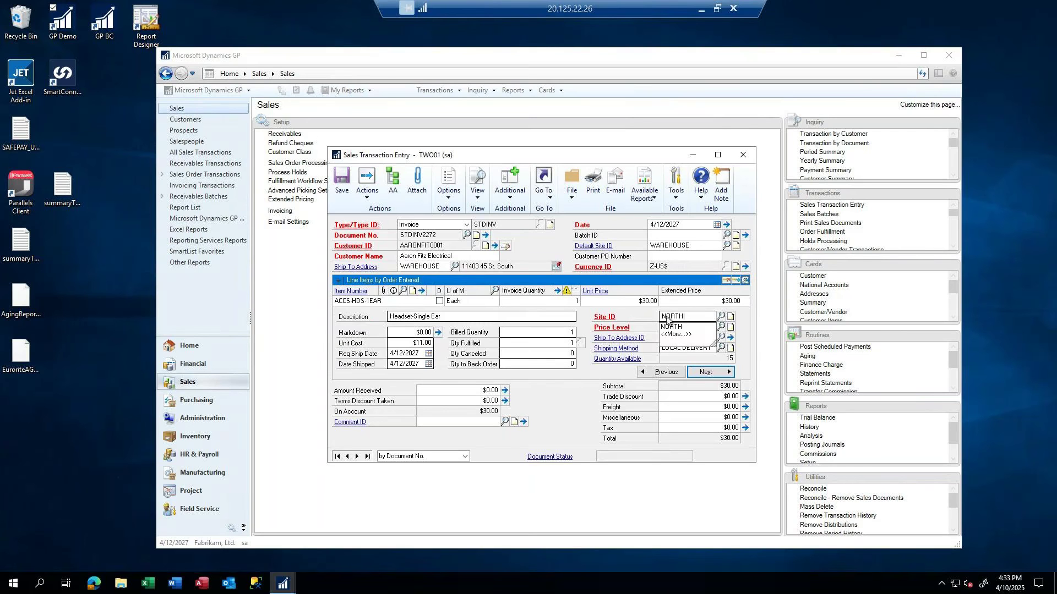
type("TH")
key("Tab")
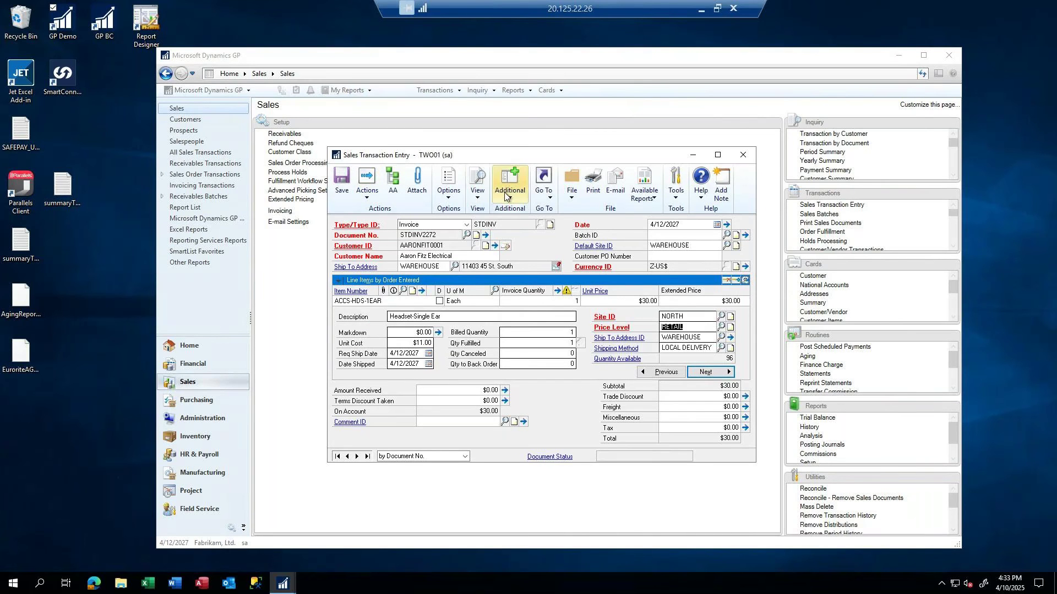
Request the sales invoice's distributions and agree to recreate them with the line item account changes.
left_click(526, 197)
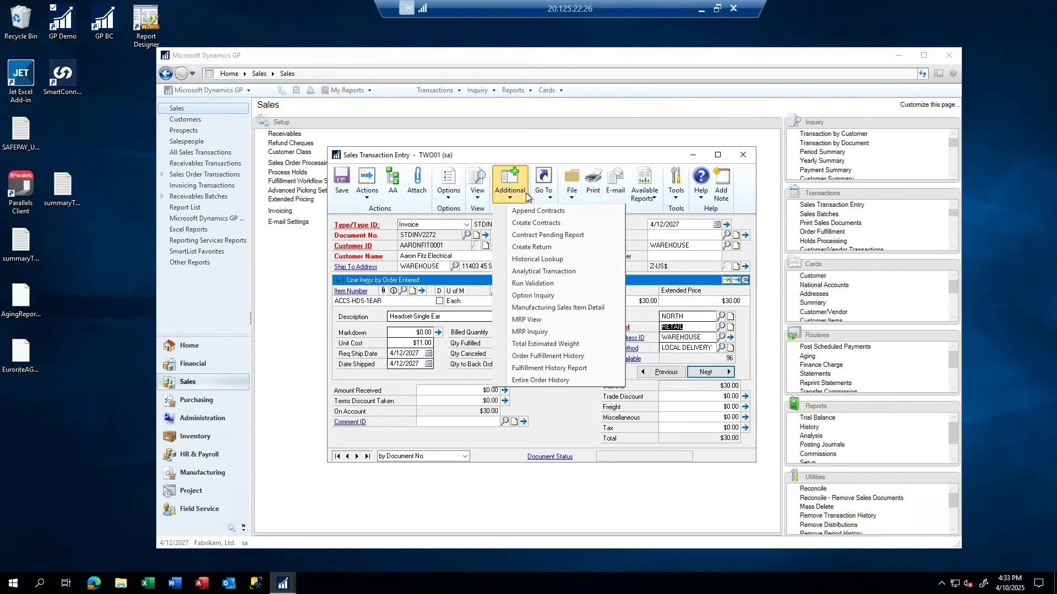
left_click(543, 192)
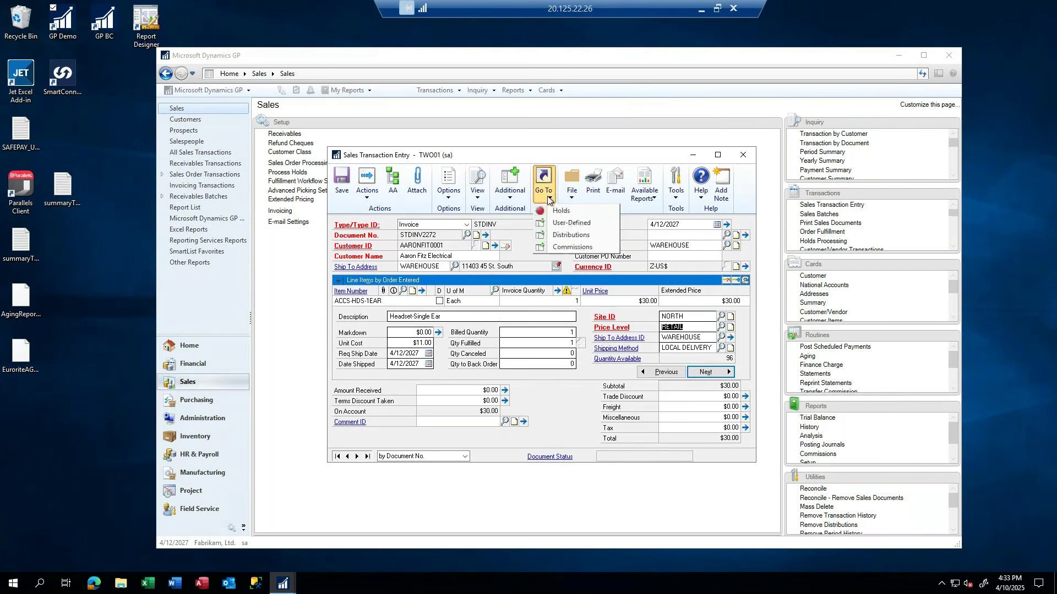
left_click(568, 235)
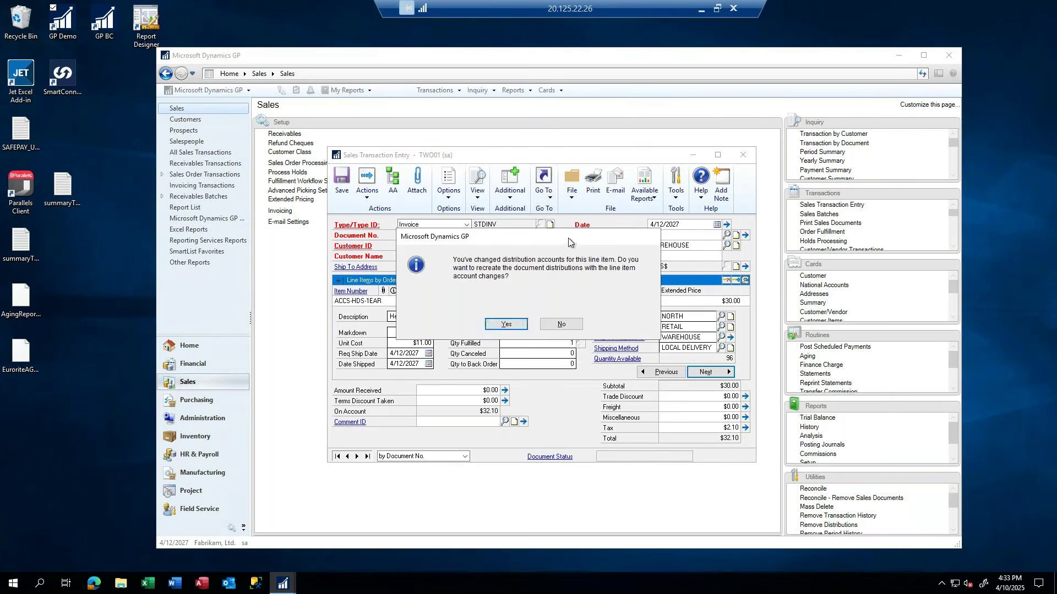
left_click(504, 325)
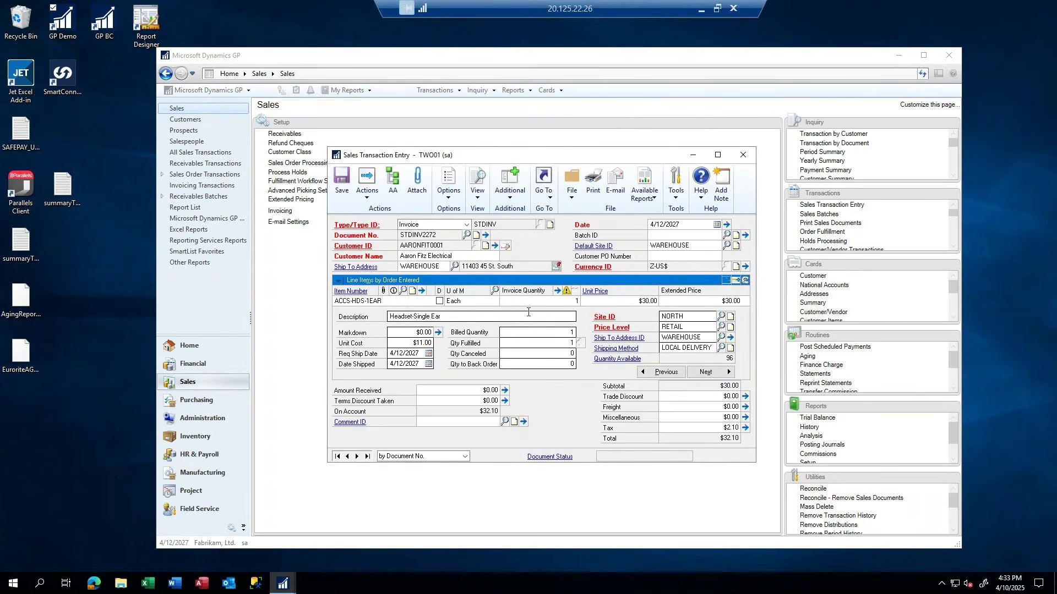
Review the sales invoice's account distributions, checking which account types are listed, and close the distribution window.
left_click(545, 205)
left_click(568, 237)
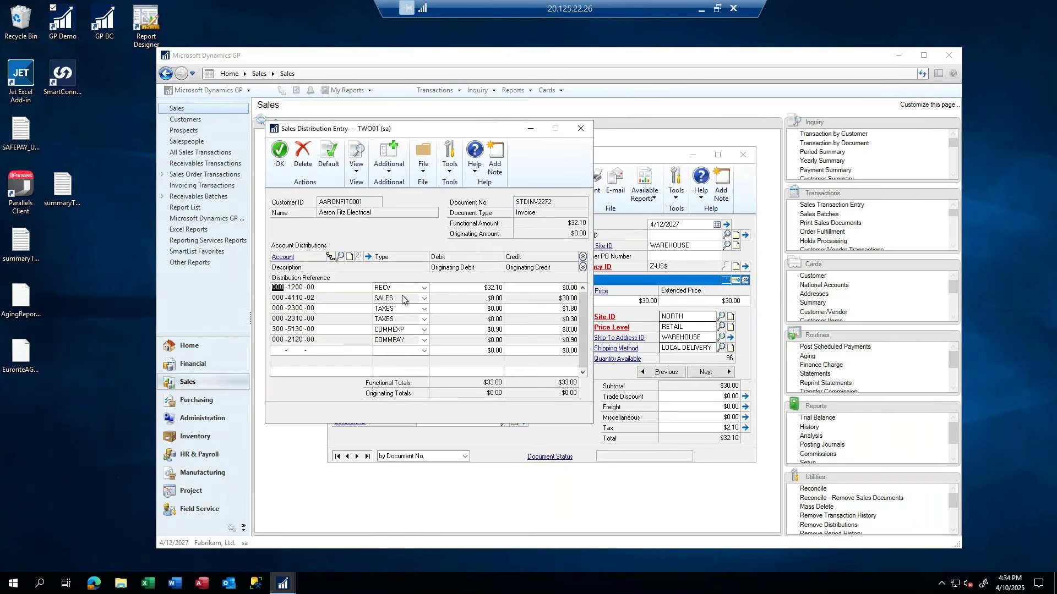
left_click(270, 155)
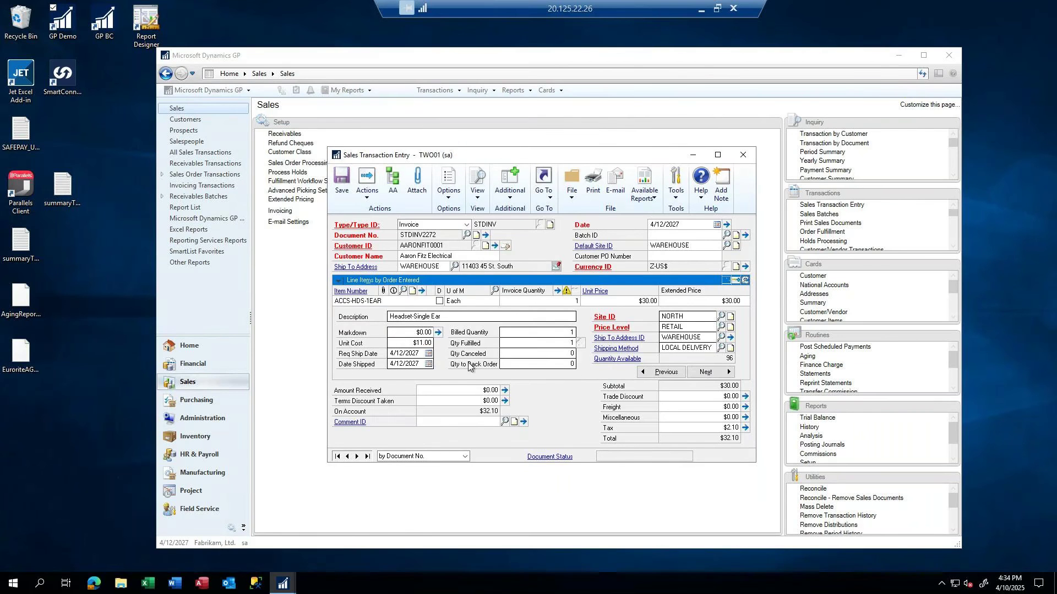
Post the sales invoice and close the sales transaction entry window.
left_click(368, 185)
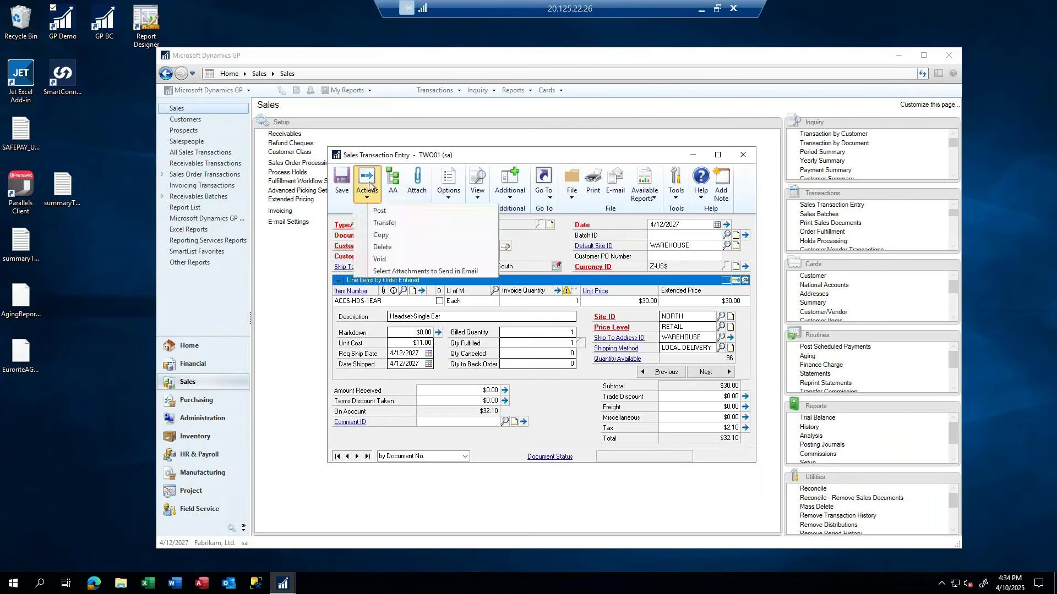
left_click(378, 211)
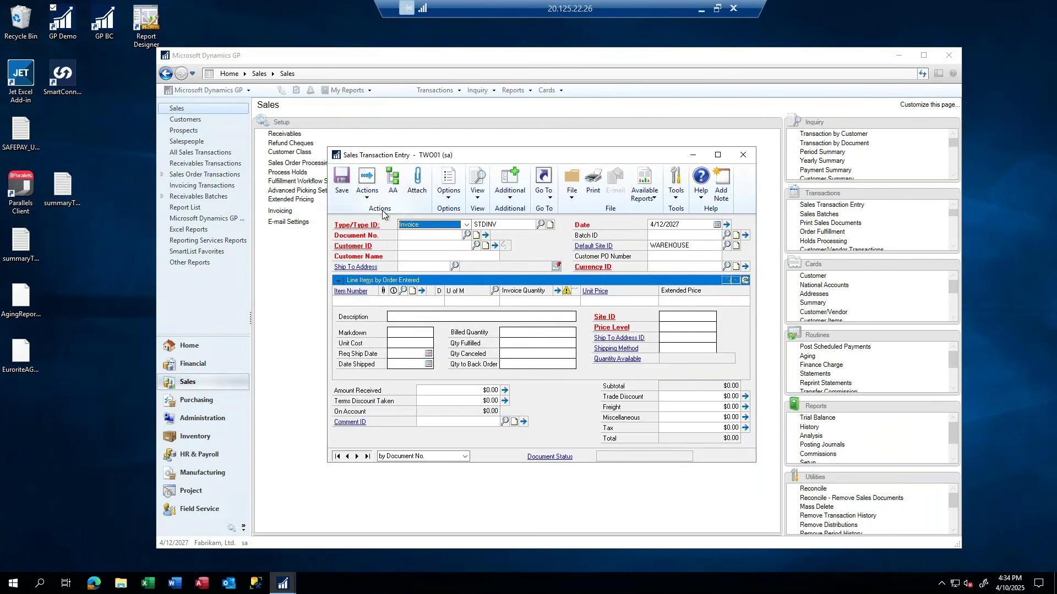
left_click(744, 154)
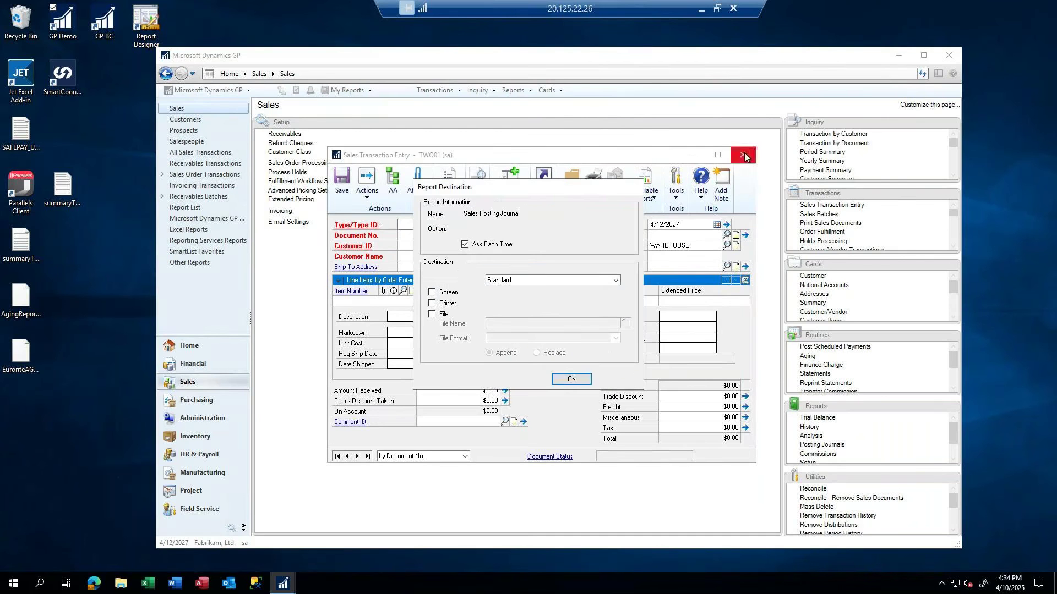
Output the Sales Posting Journal and Dist Breakdown - Detail reports to the screen, and cancel the remaining posting reports.
left_click(441, 293)
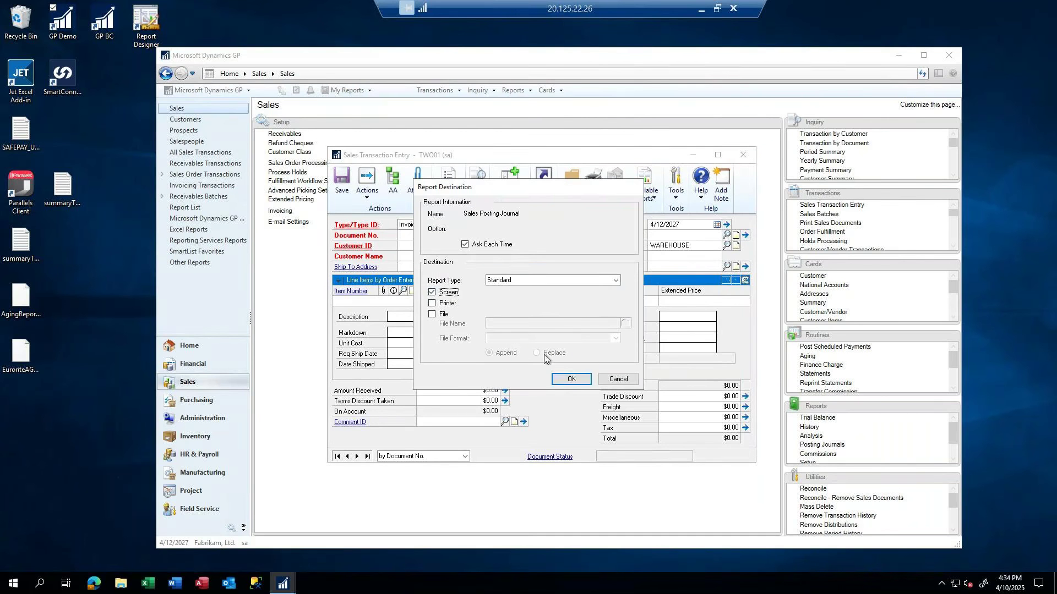
left_click(566, 380)
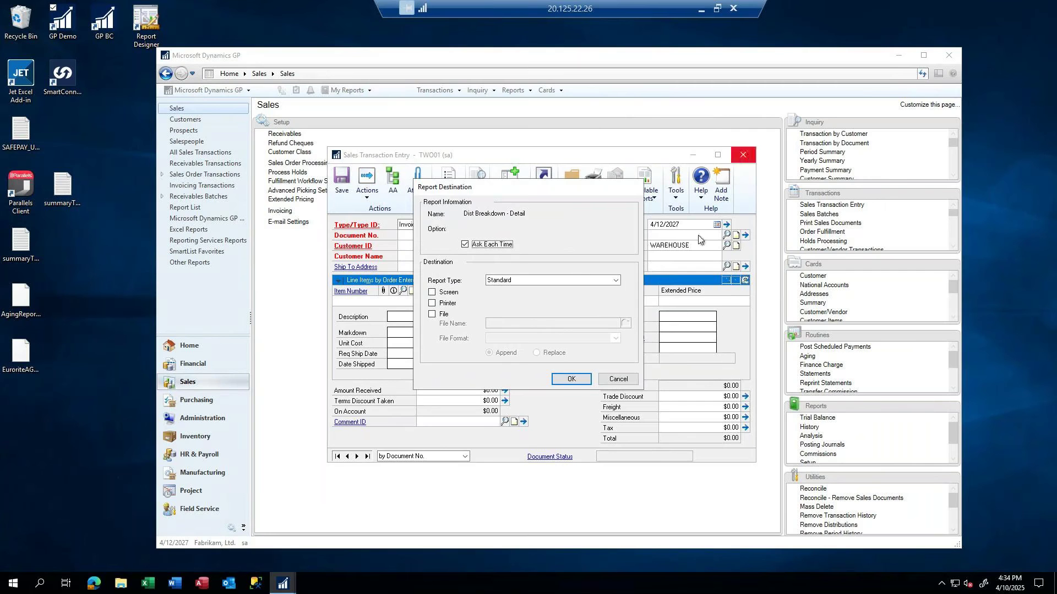
left_click(444, 292)
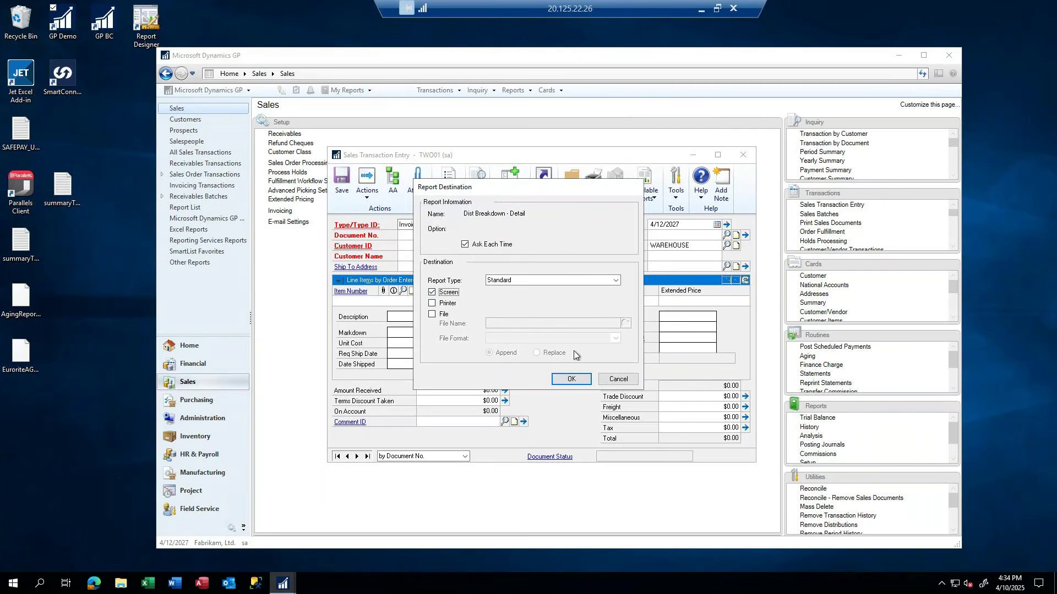
left_click(572, 380)
left_click(616, 379)
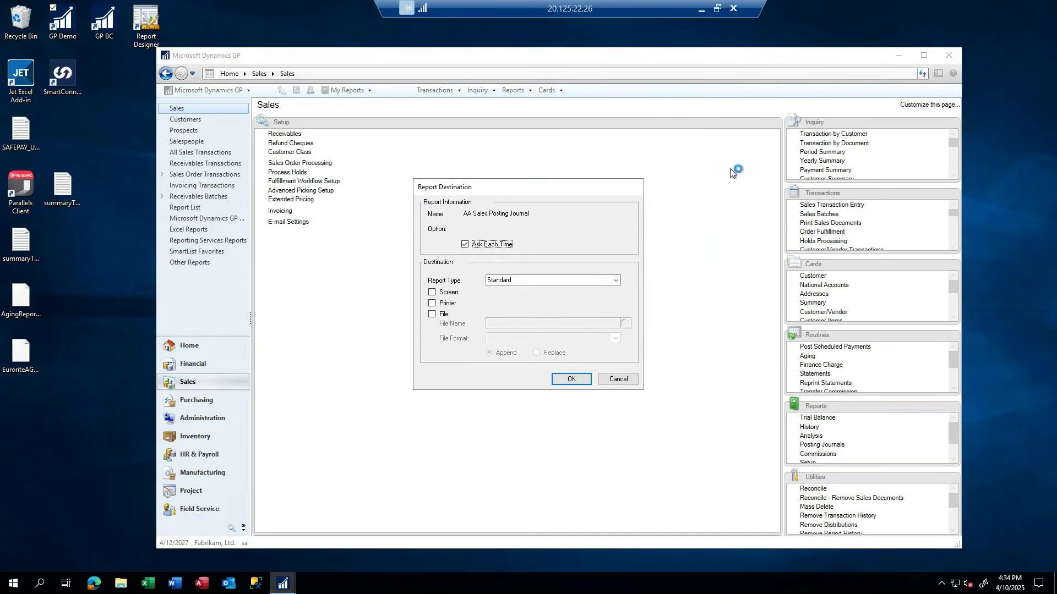
left_click(617, 379)
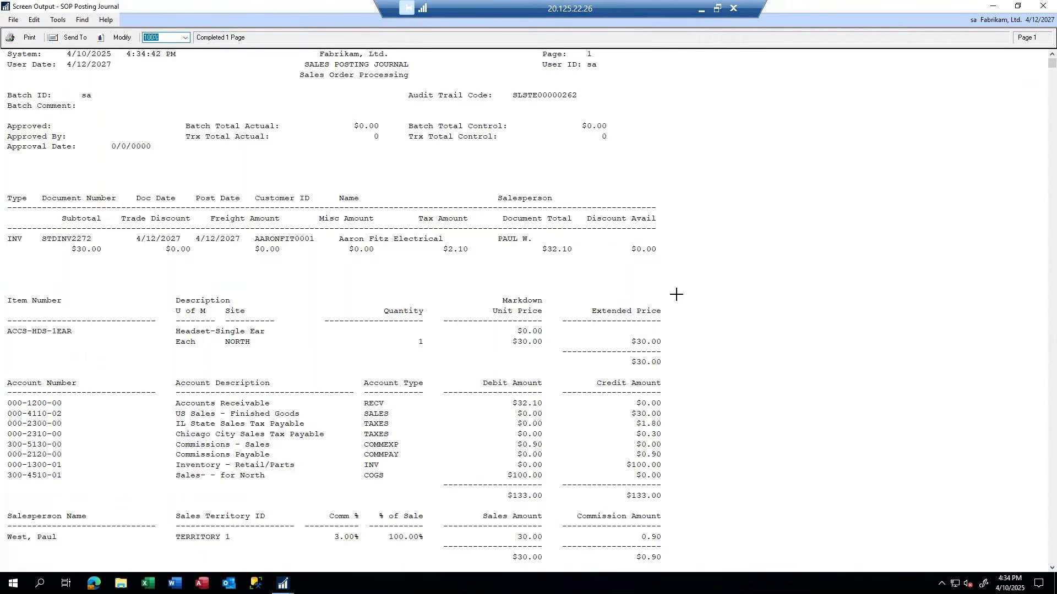
Examine the inventory and cost of goods sold entries in the posting journal and detailed distribution breakdown, closing both reports.
left_click(1042, 6)
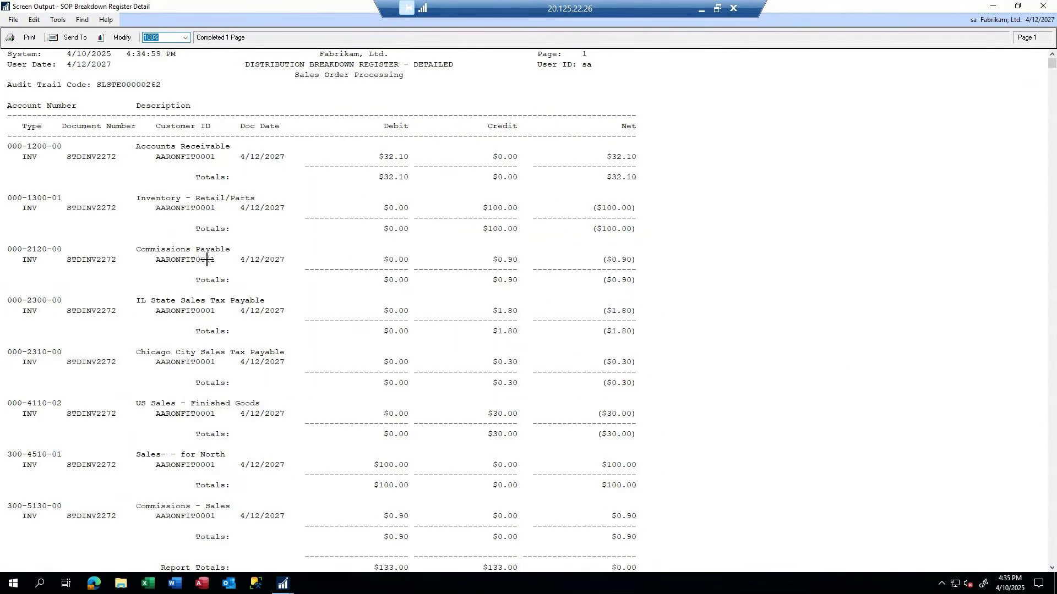
scroll(236, 523, "down", 4)
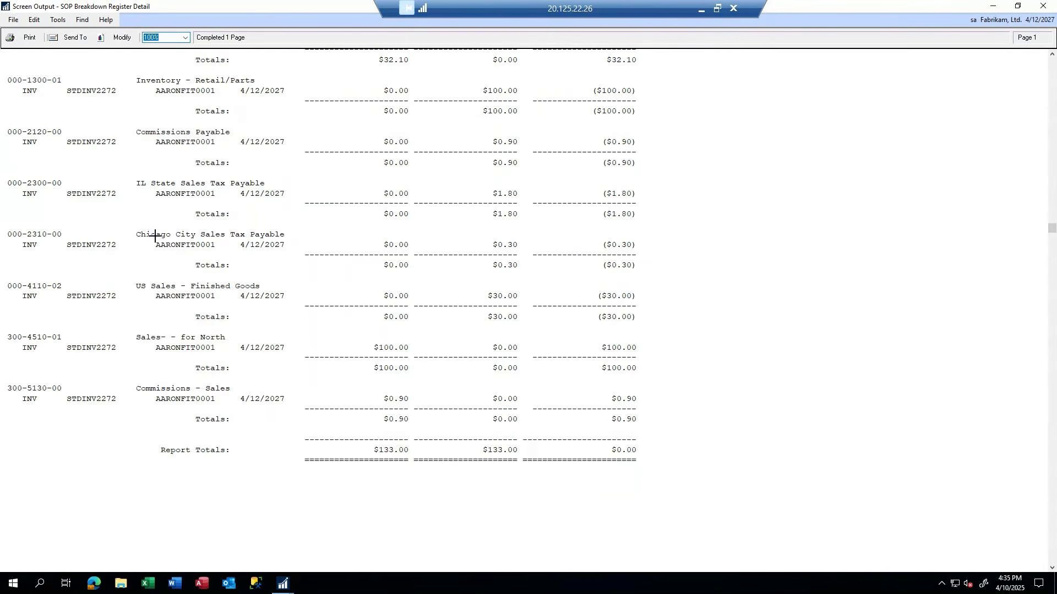
scroll(155, 236, "up", 3)
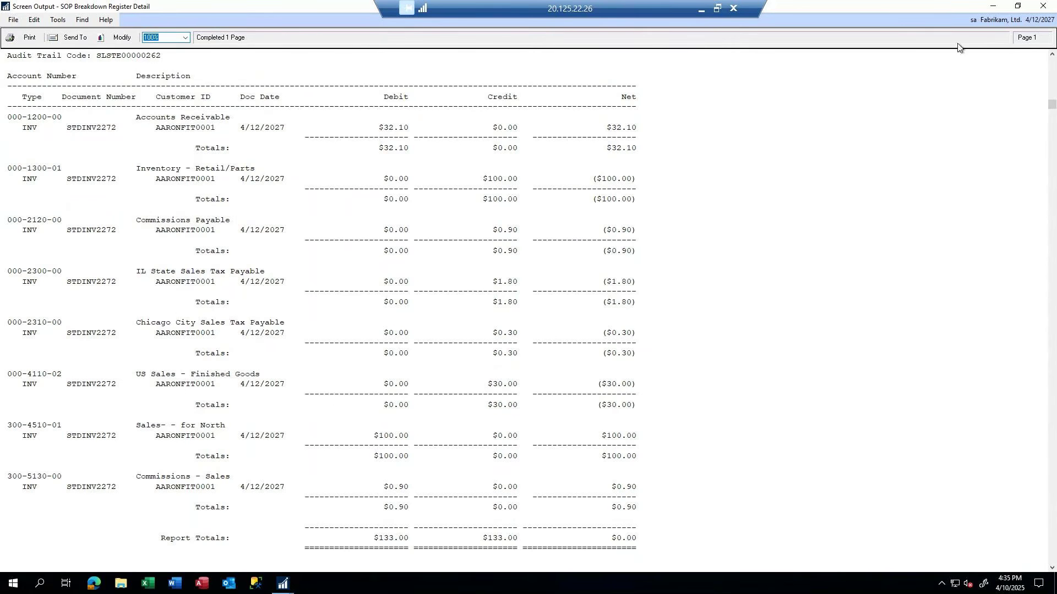
left_click(1043, 6)
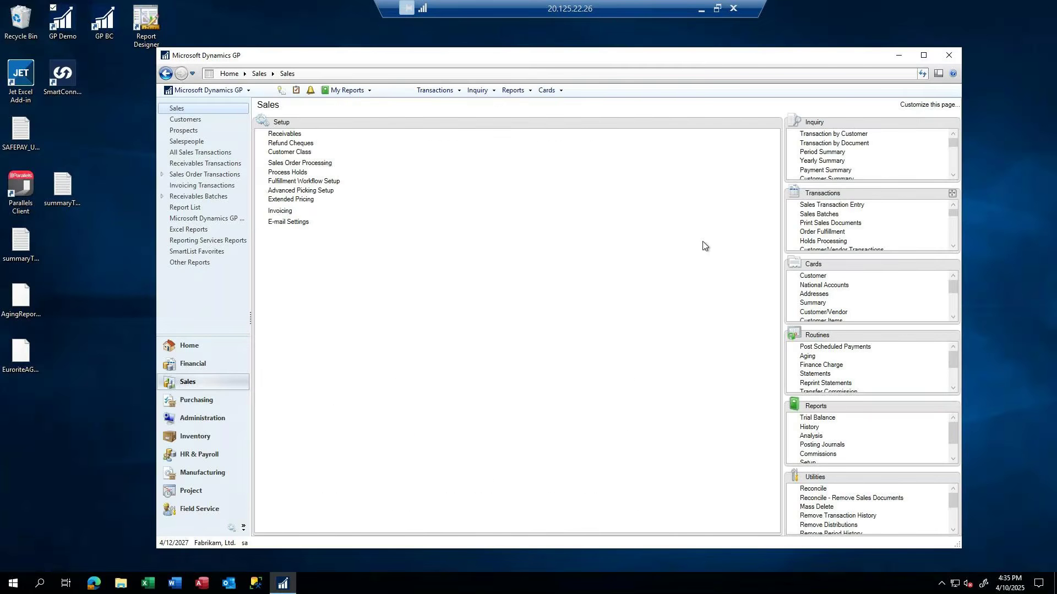
Open the inventory purchase receipts inquiry for item ACCS-HDS-1EAR.
left_click(199, 436)
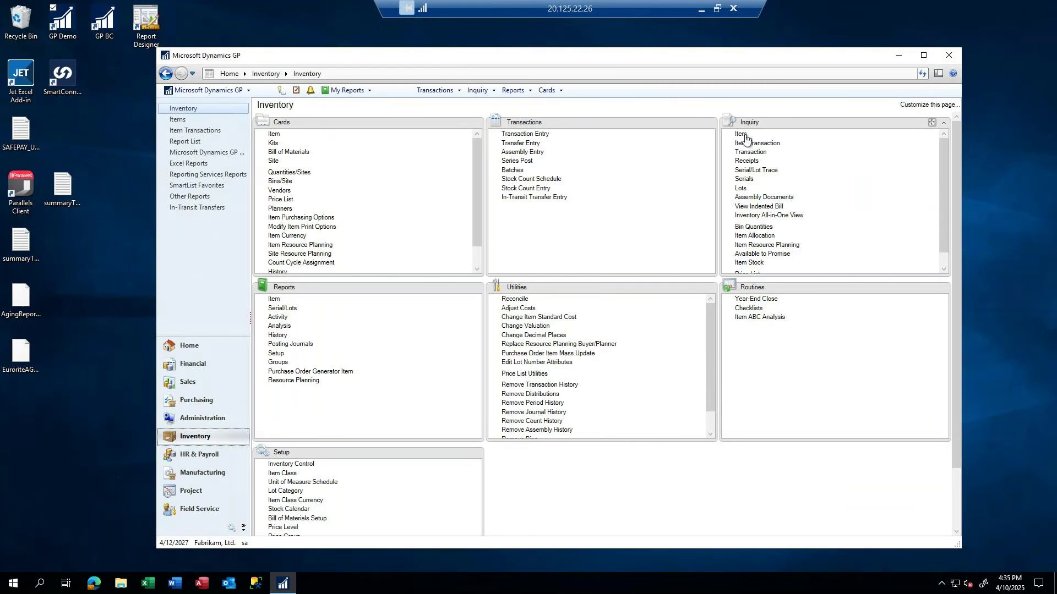
left_click(745, 161)
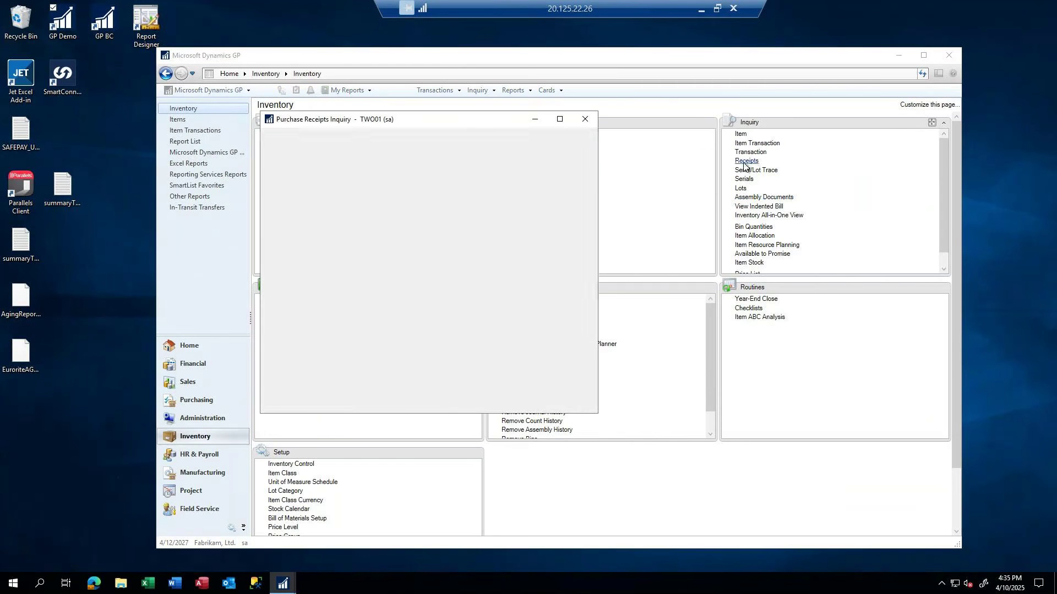
type("ACCS")
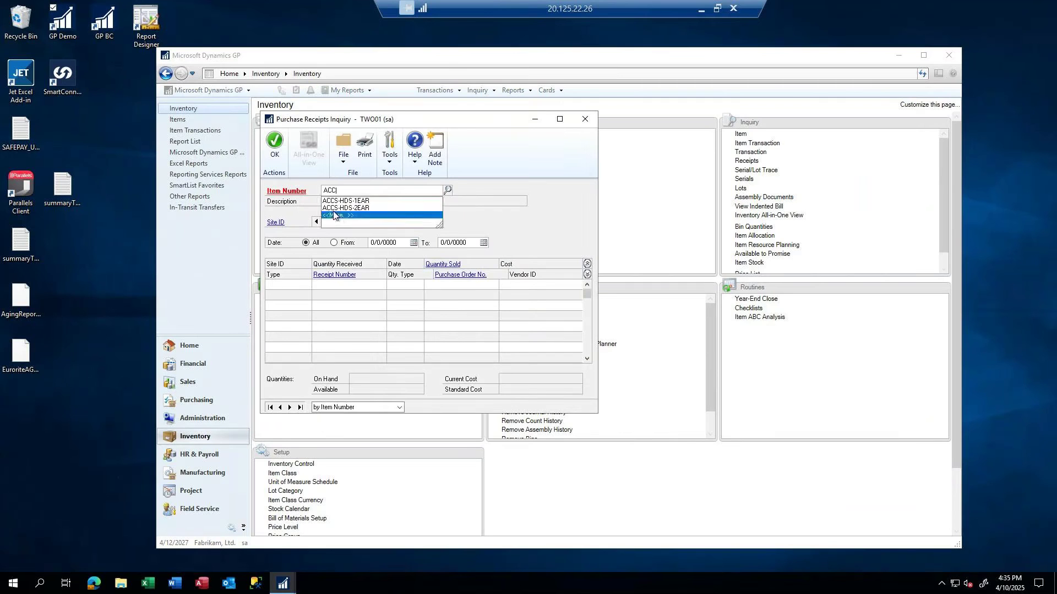
left_click(353, 200)
key("Tab")
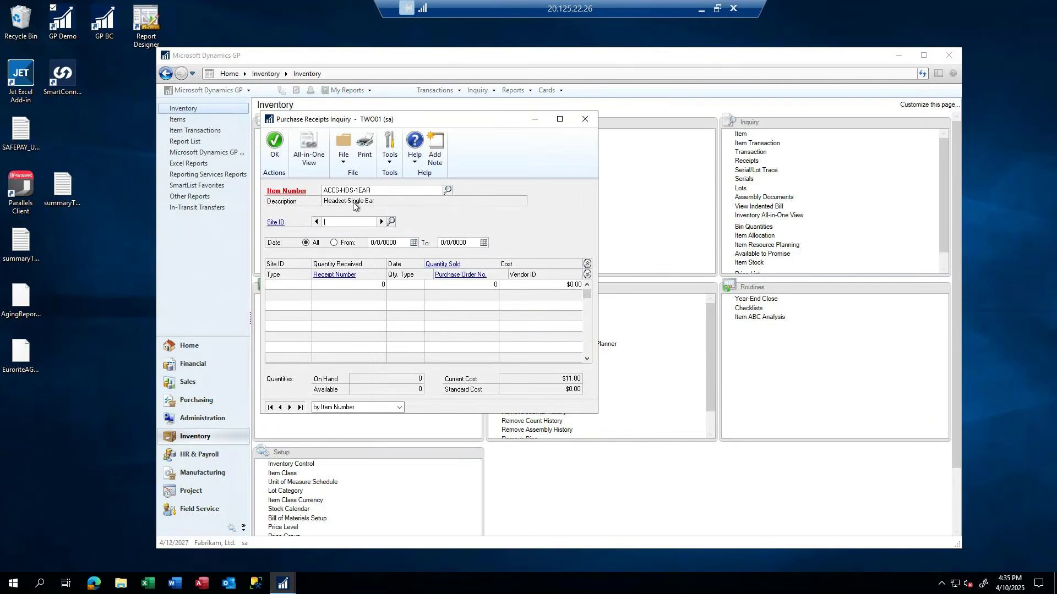
Limit the receipts inquiry to site NORTH, examine the newest receipt layer and the partly sold layer, and close the inquiry.
type("N")
left_click(334, 232)
left_click_drag(587, 329, 587, 348)
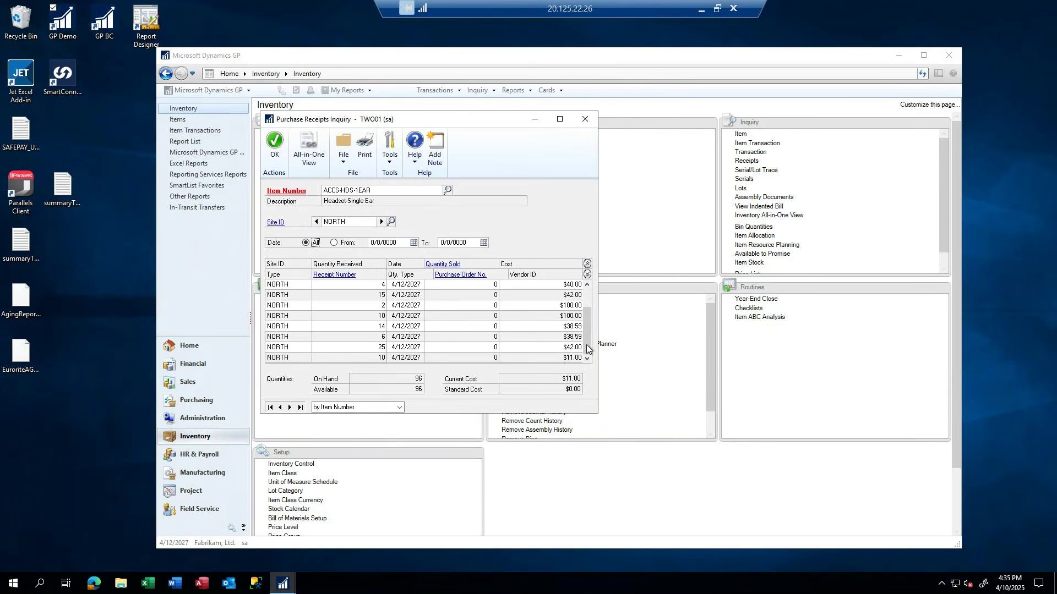
left_click(559, 358)
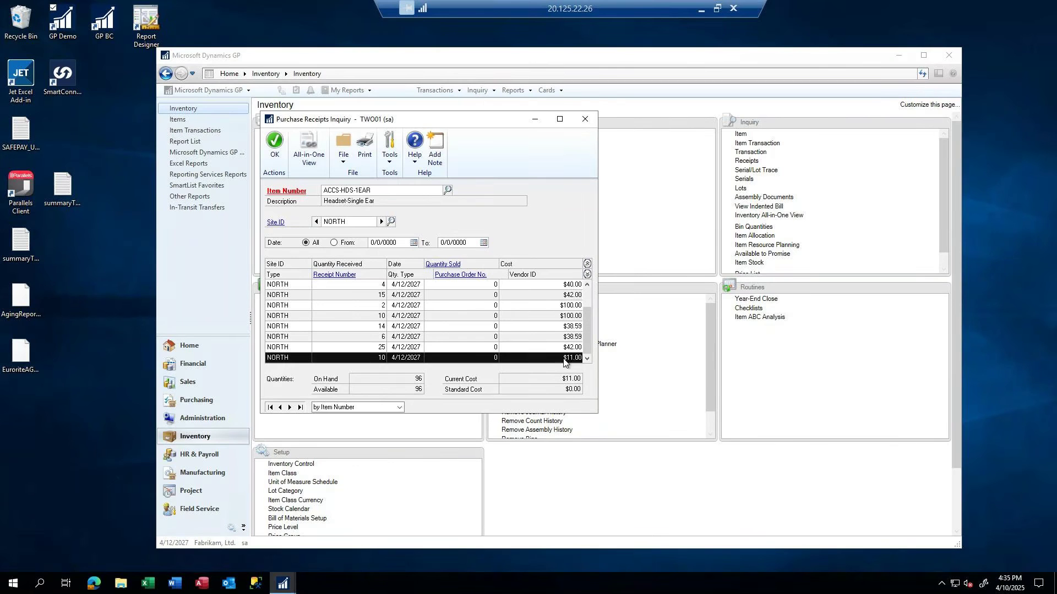
scroll(527, 357, "up", 1)
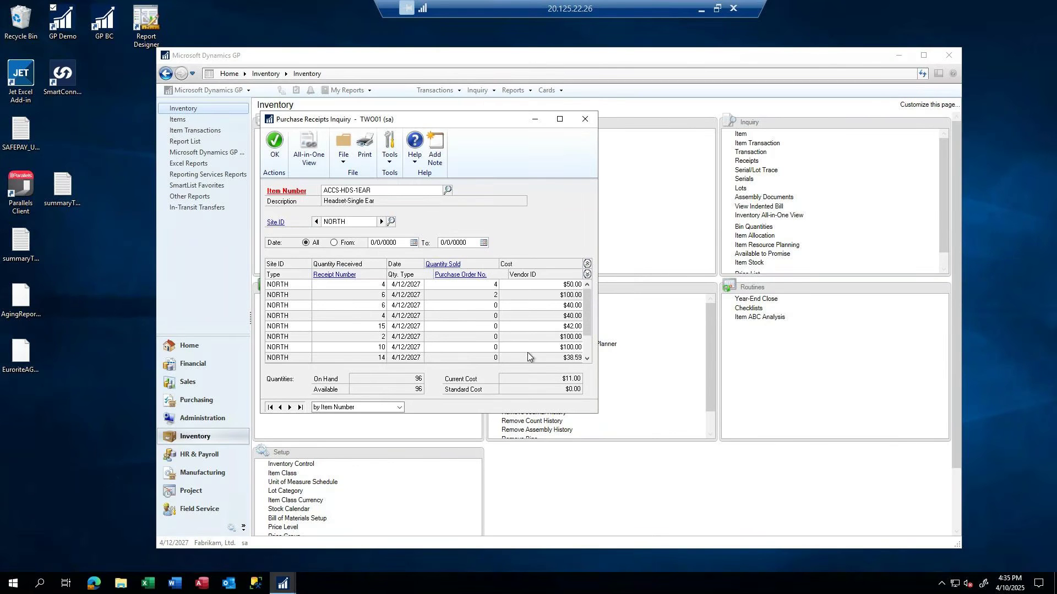
left_click(490, 297)
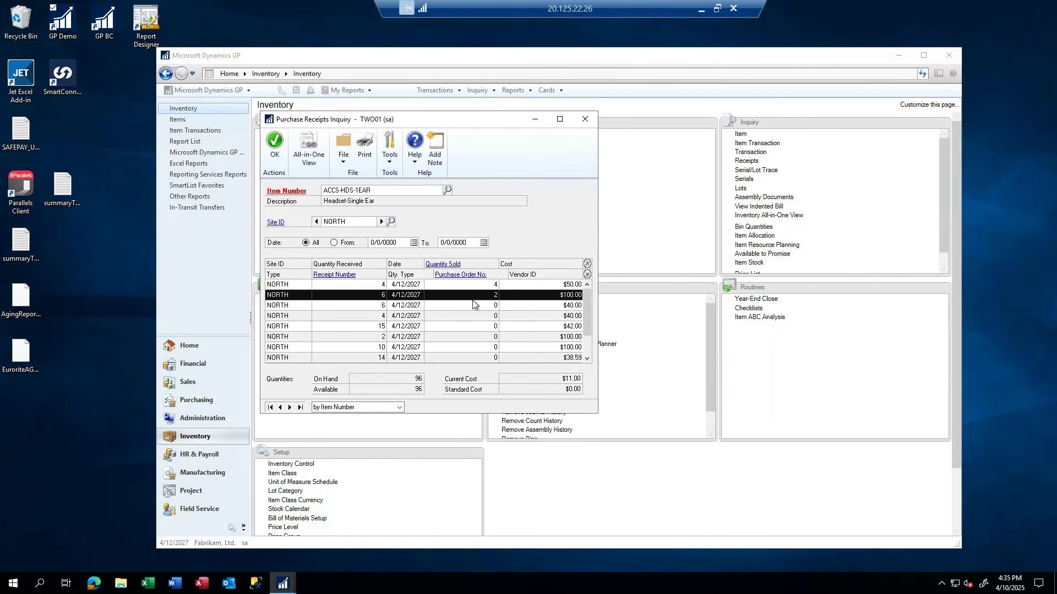
left_click(584, 119)
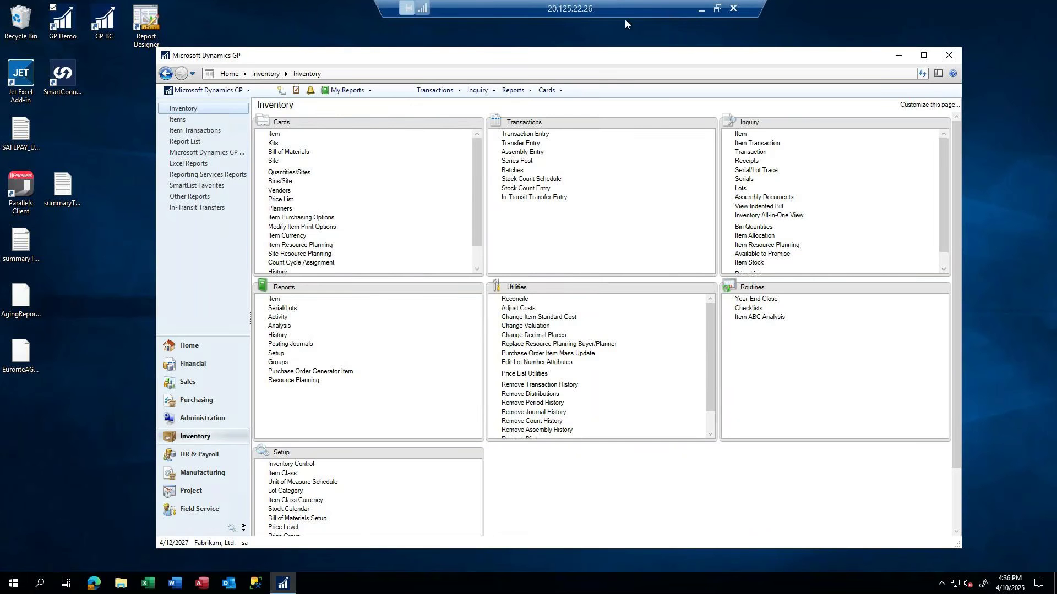
Minimize the remote session and the GL entries workbook, and advance the presentation to the "Questions?" slide.
left_click(701, 8)
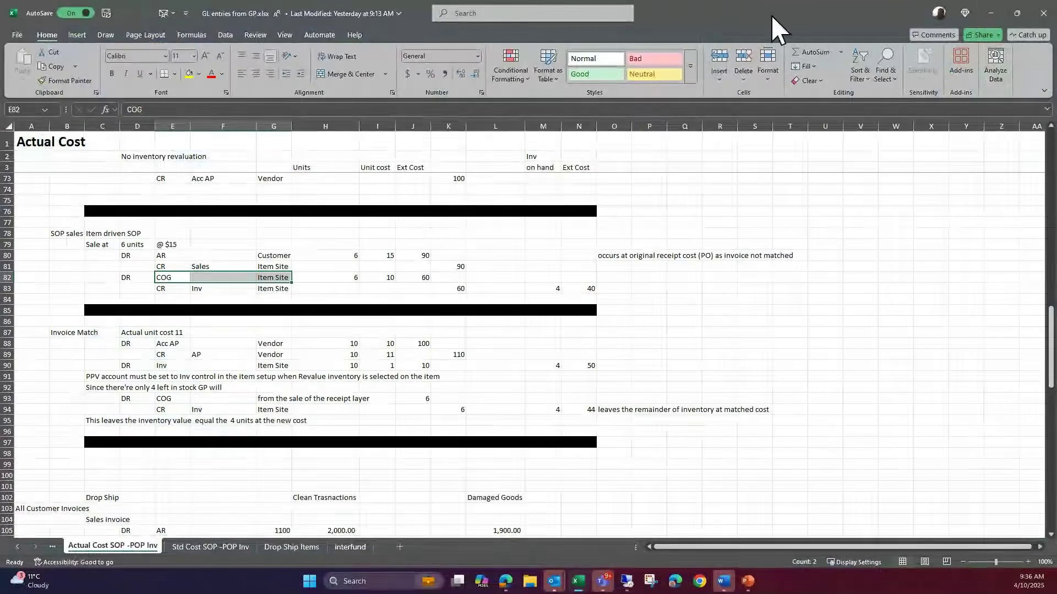
left_click(981, 10)
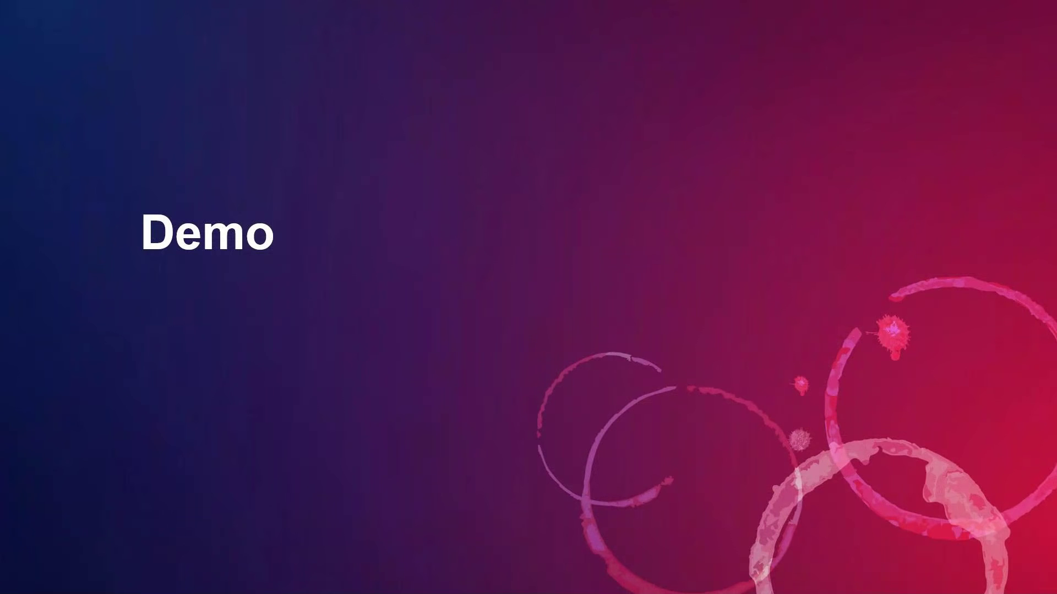
left_click(569, 391)
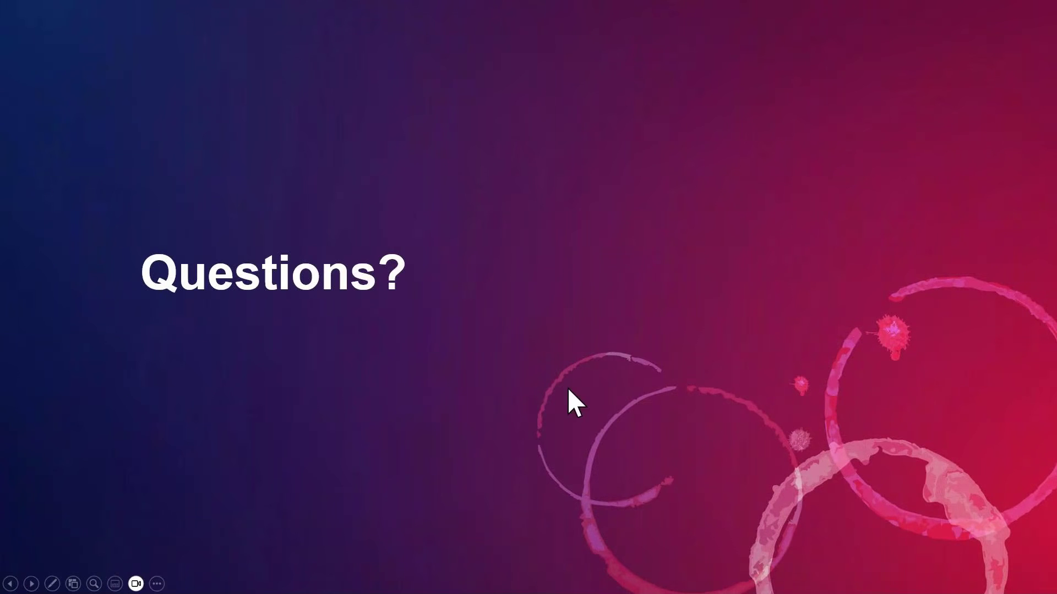